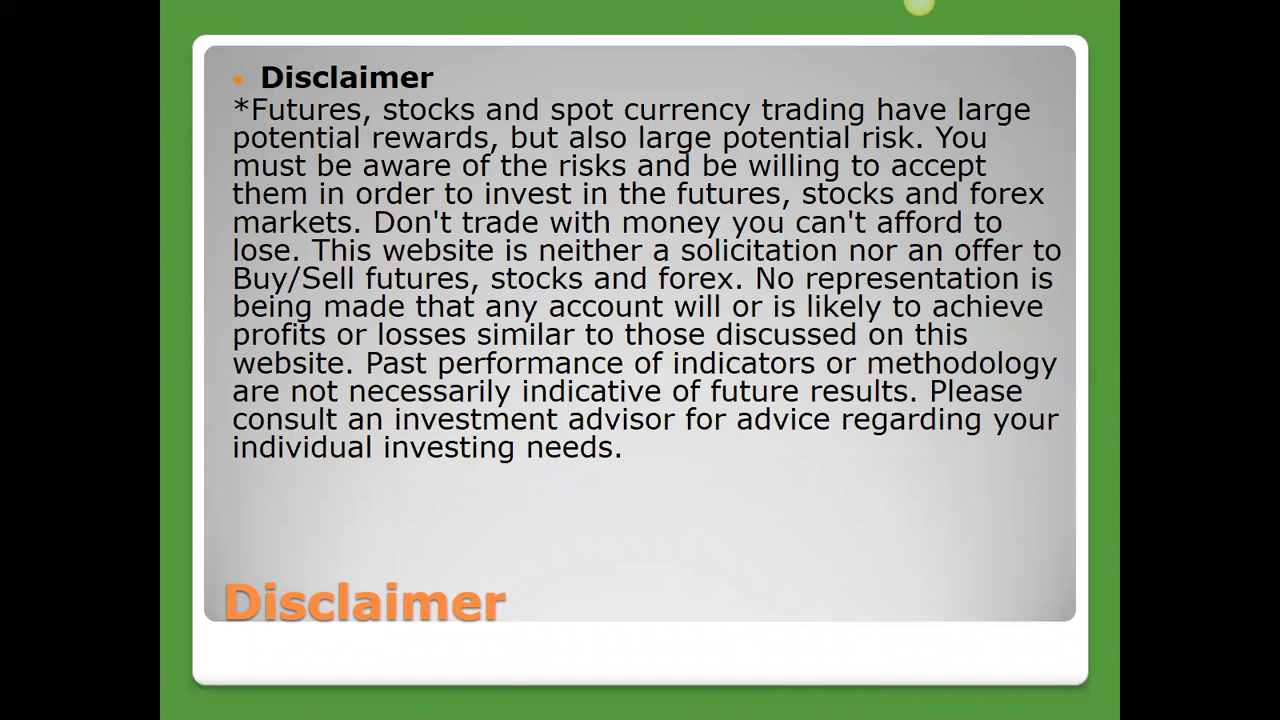
- End the disclaimer slide show and switch to the Forex Factory calendar in Chrome
right_click(777, 503)
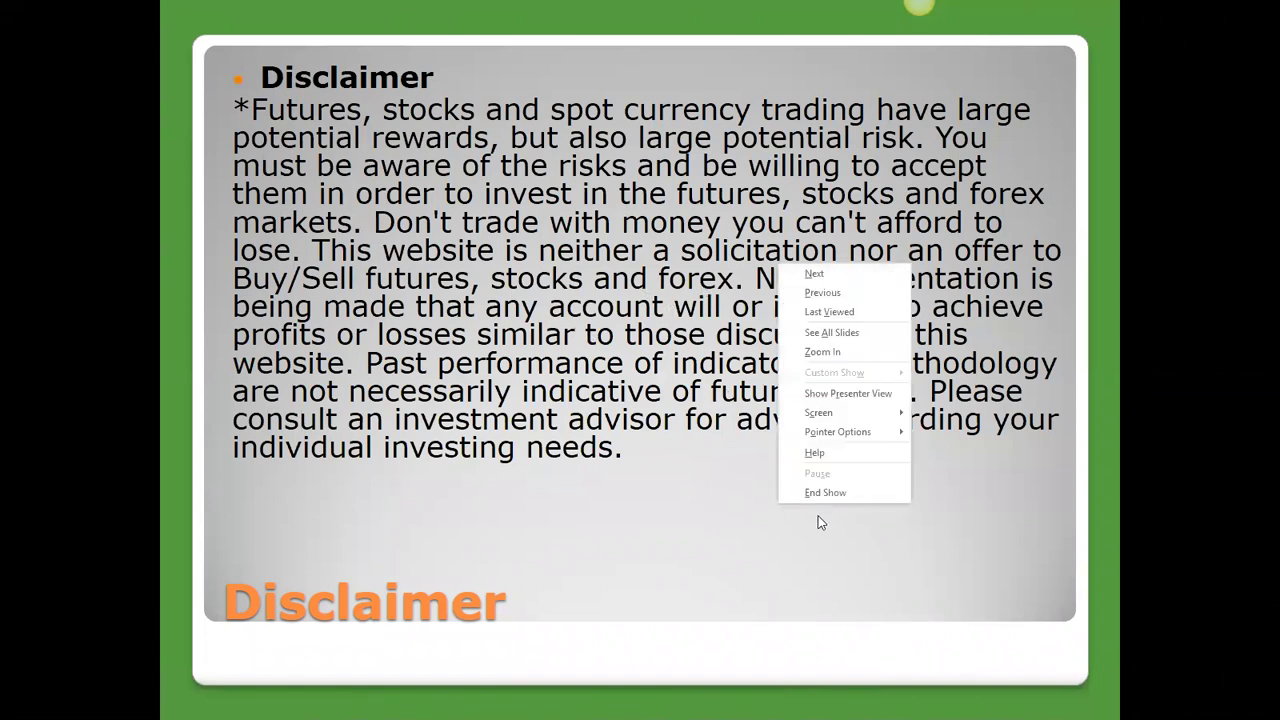
click(825, 492)
click(412, 704)
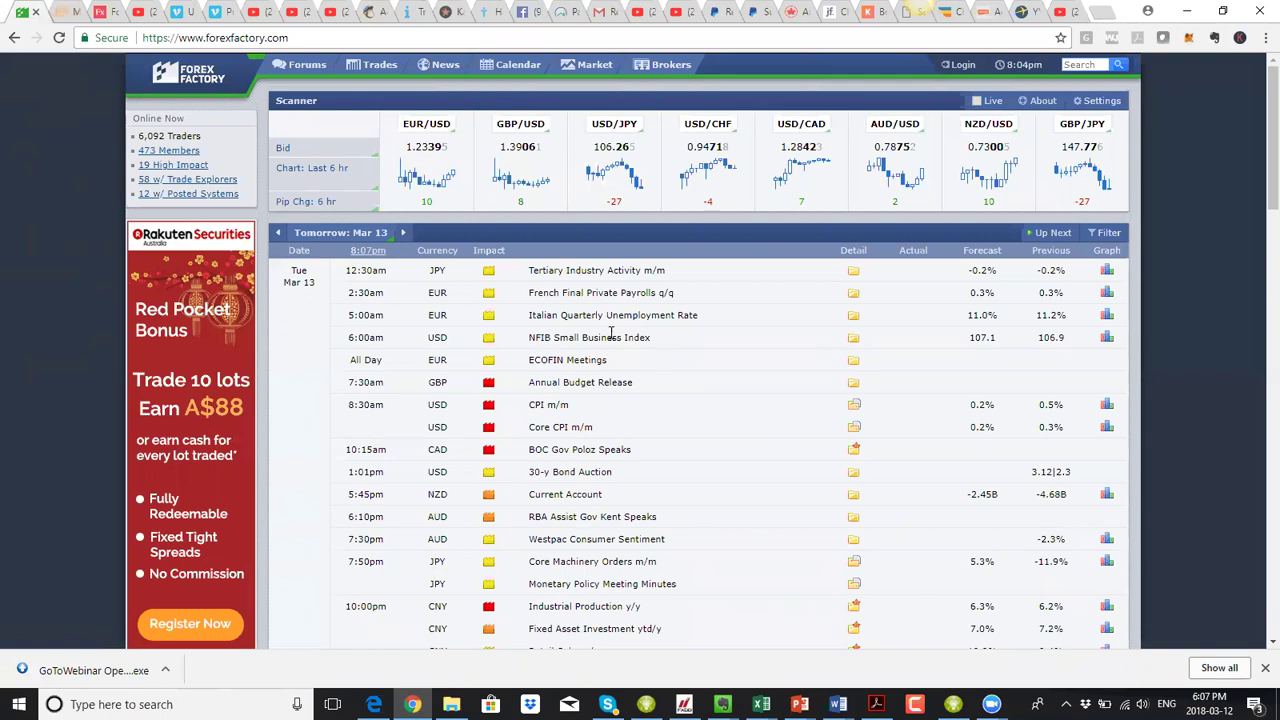
- Review the Mar 13 calendar events, highlighting ECOFIN Meetings, Annual Budget Release, BOC Gov Poloz Speaks, Monetary Policy Meeting Minutes and Industrial Production
drag(541, 361, 594, 361)
triple_click(551, 383)
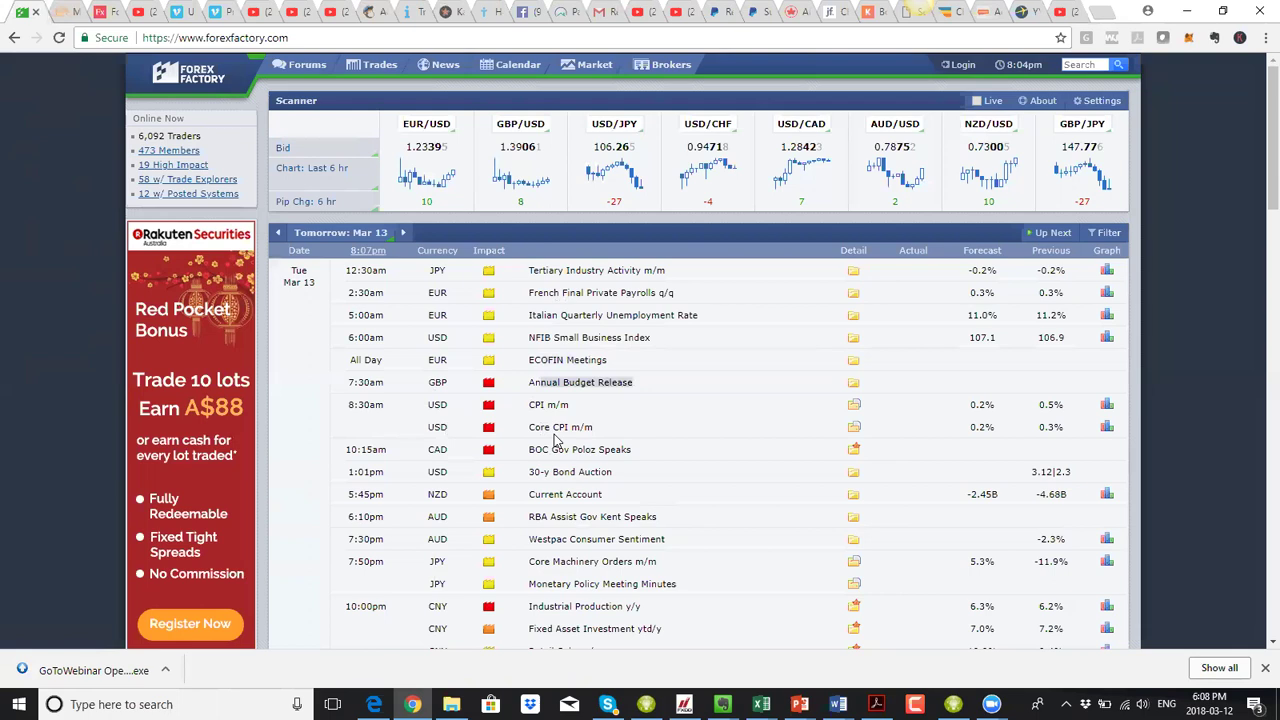
drag(529, 450, 602, 450)
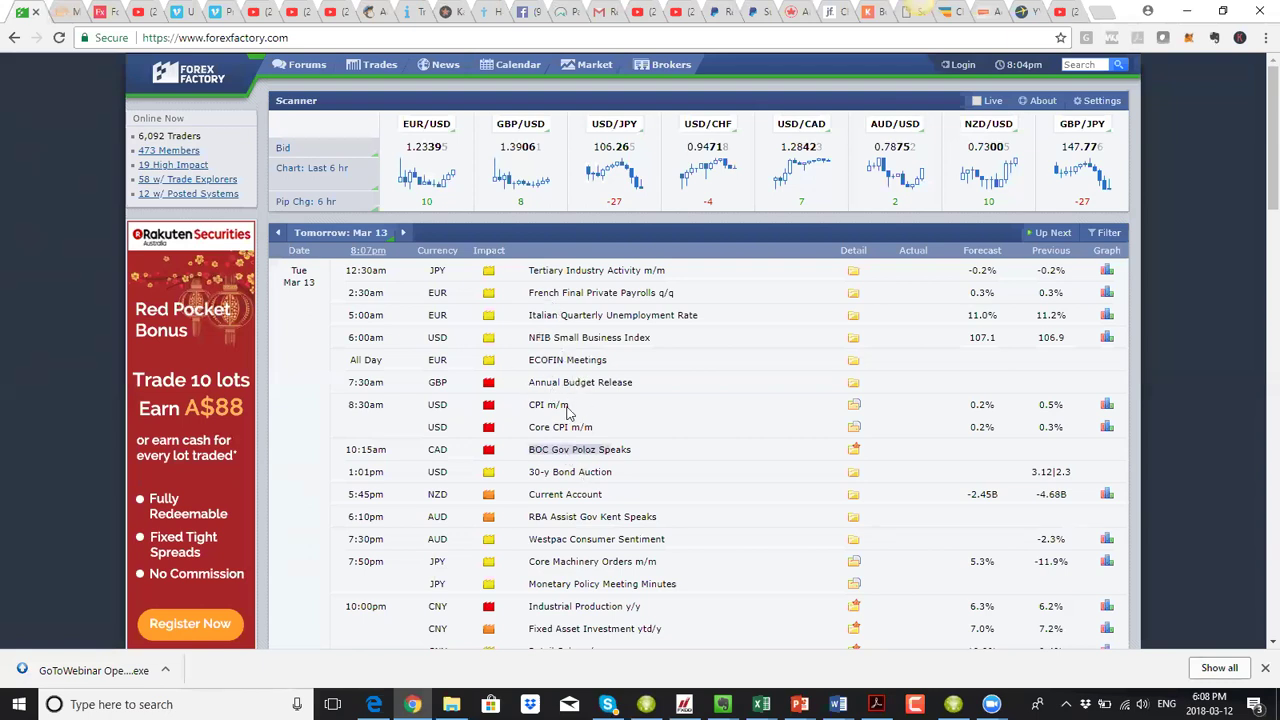
scroll(570, 406, down, 1)
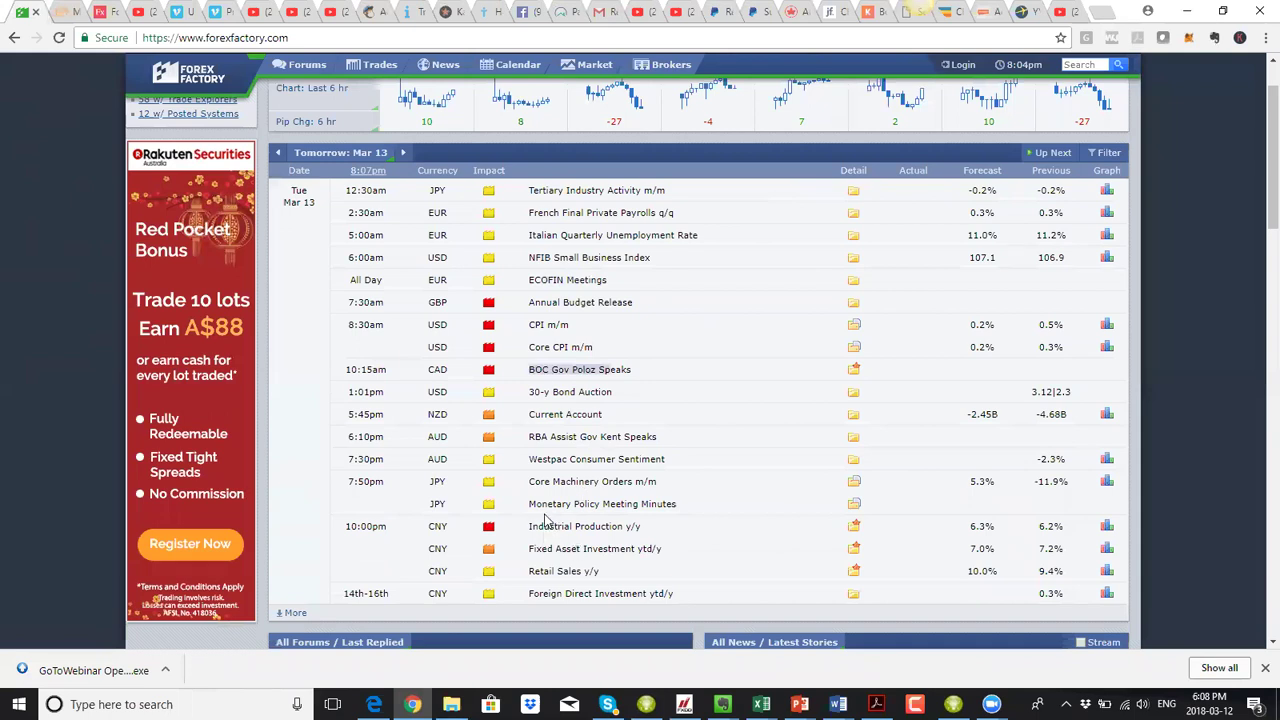
drag(528, 504, 676, 504)
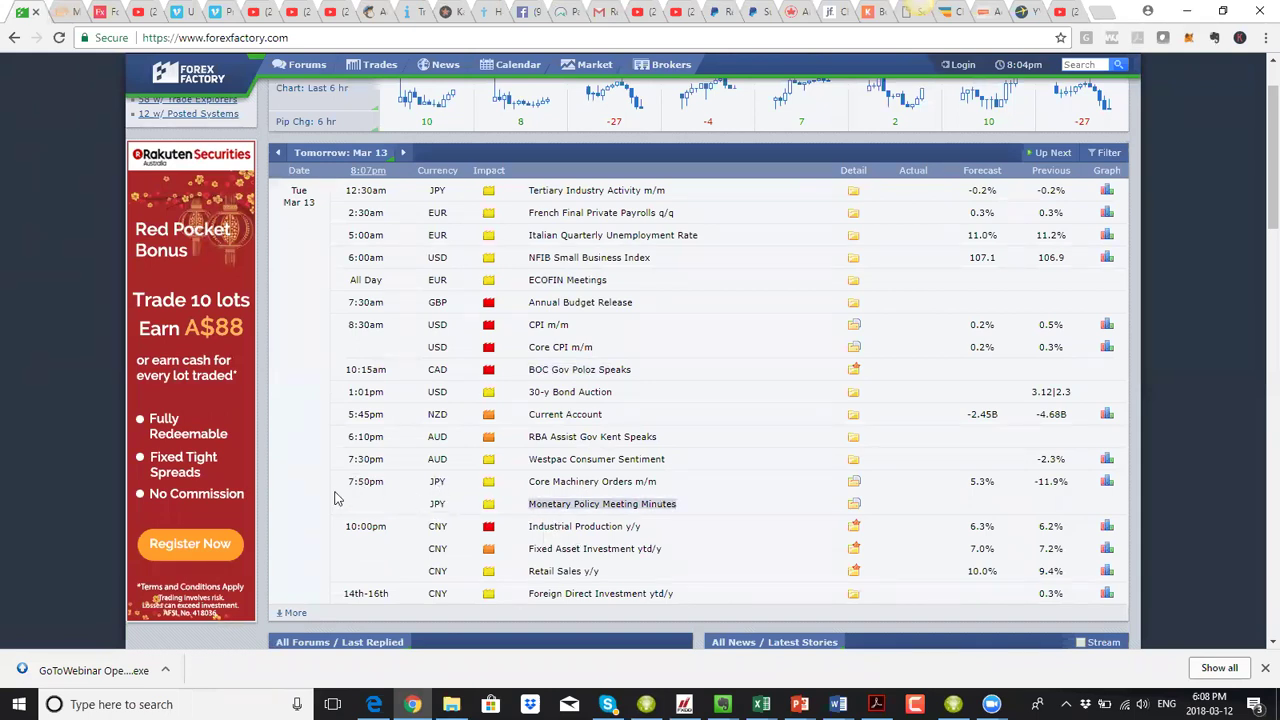
drag(536, 526, 573, 526)
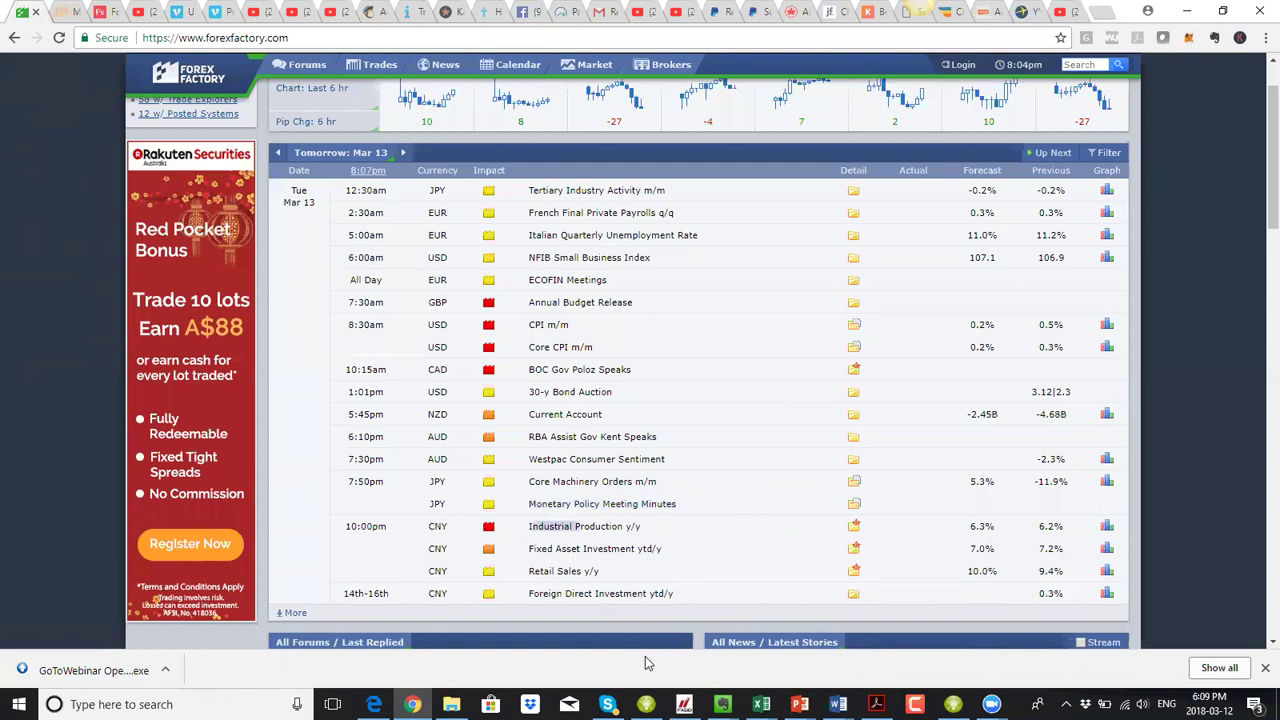
- Switch to MetaTrader 4, minimise the ThinkForex live terminal and bring up the FXDD demo terminal
click(646, 704)
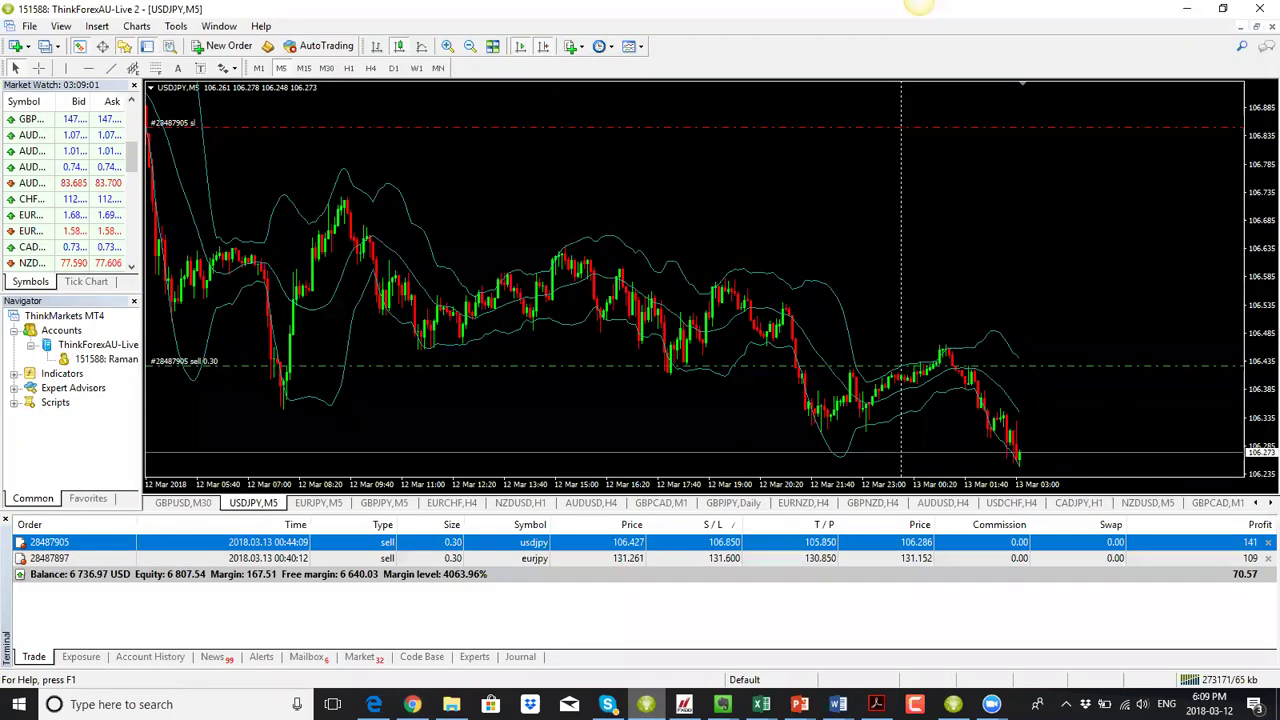
key(alt+Tab)
key(alt+Tab)
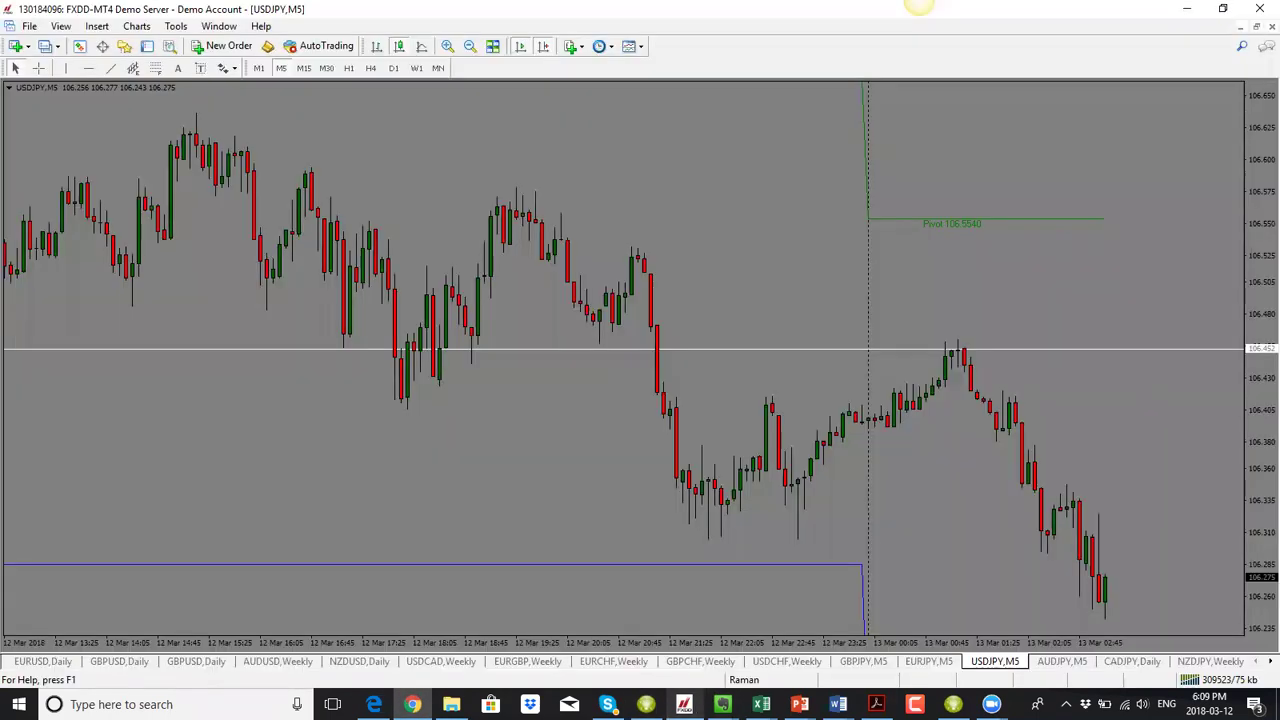
key(alt+Tab)
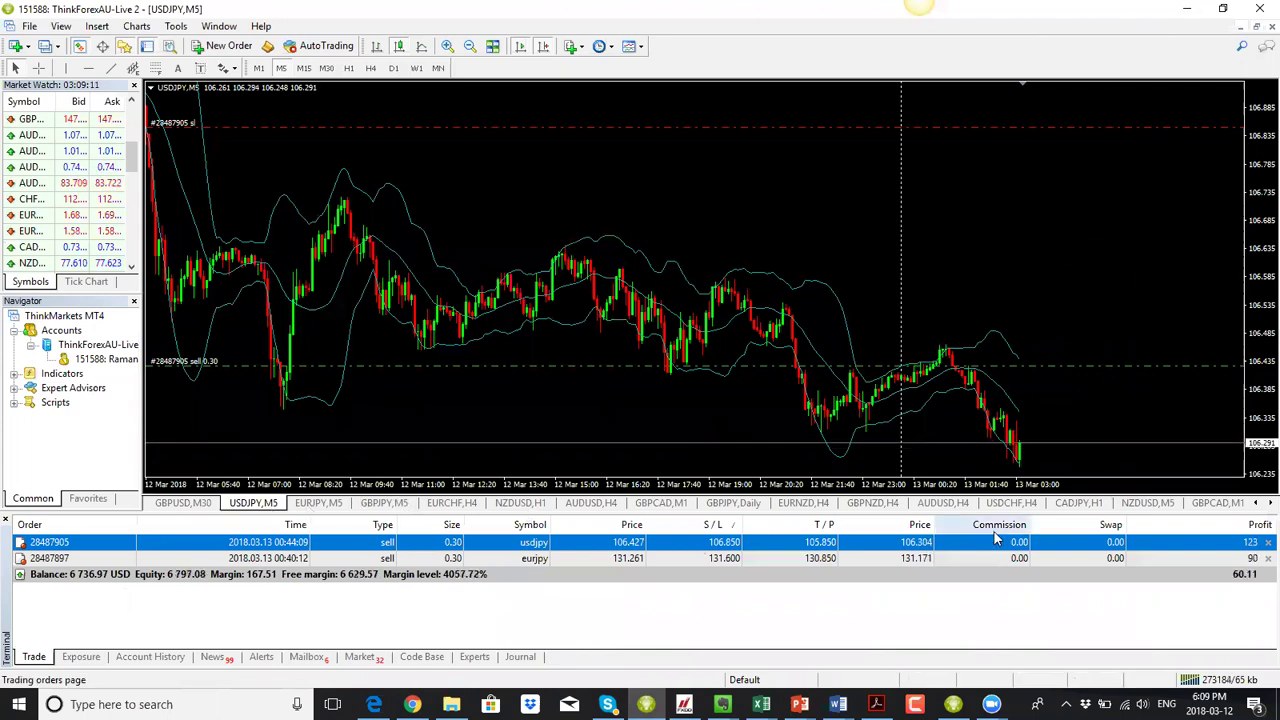
click(1182, 12)
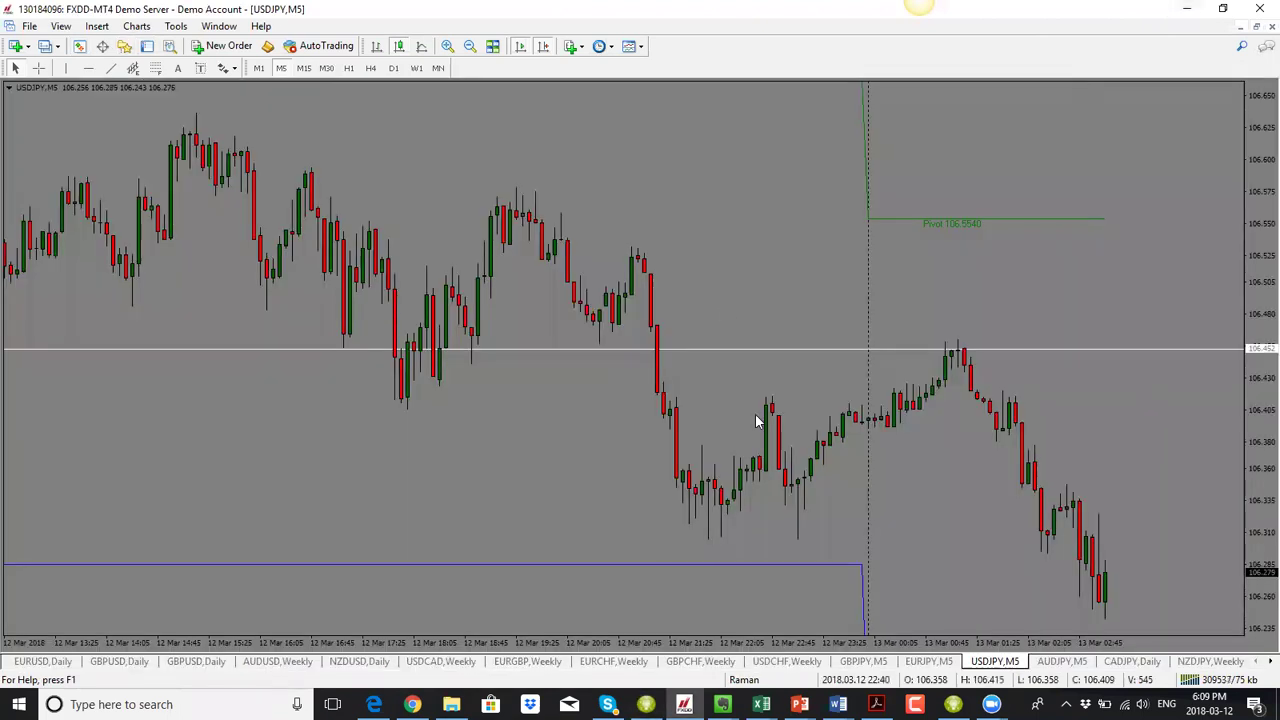
- Move the lowest horizontal line on the EURUSD daily chart up to about 1.2367 and compare it on the hourly timeframe
click(38, 662)
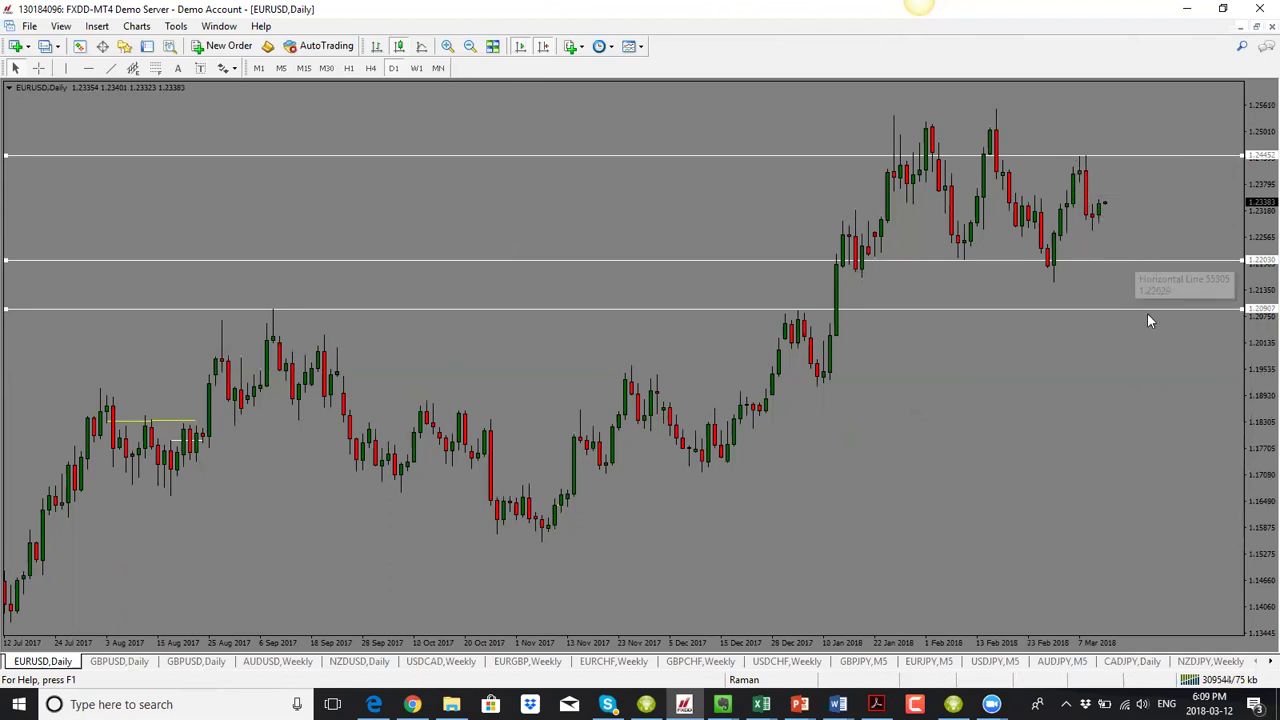
drag(1147, 309, 1148, 193)
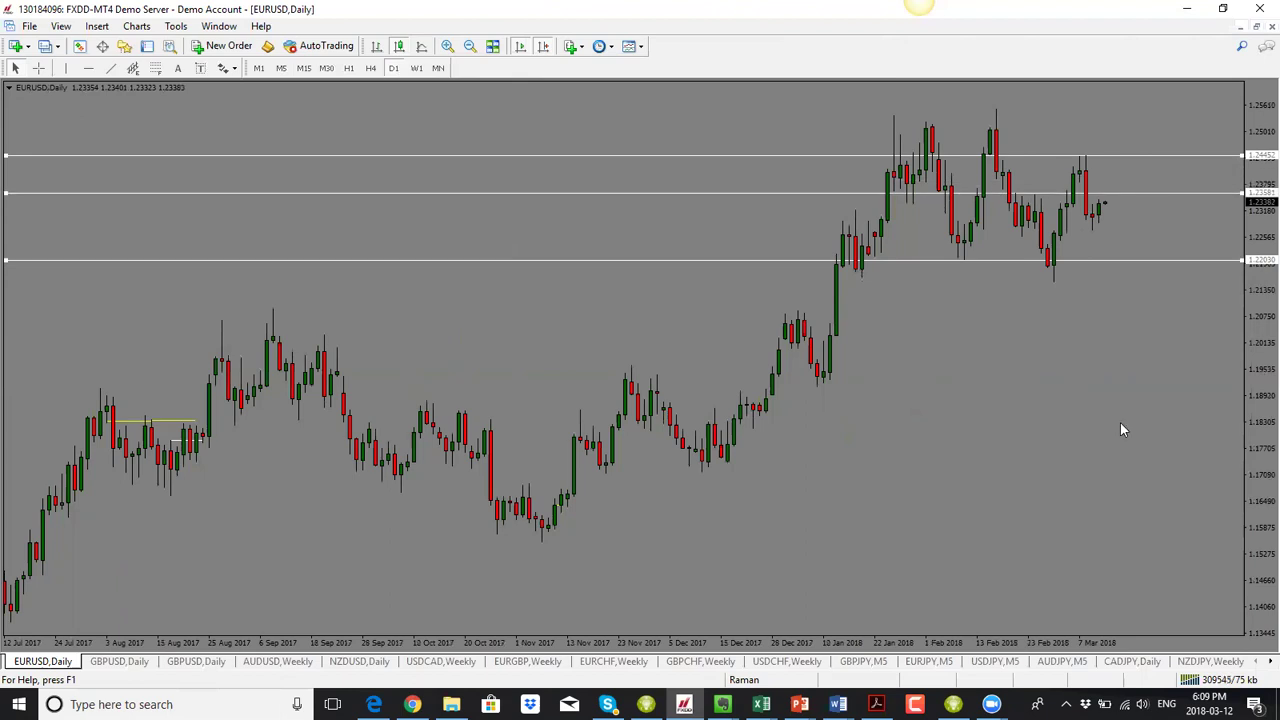
drag(1115, 193, 1111, 184)
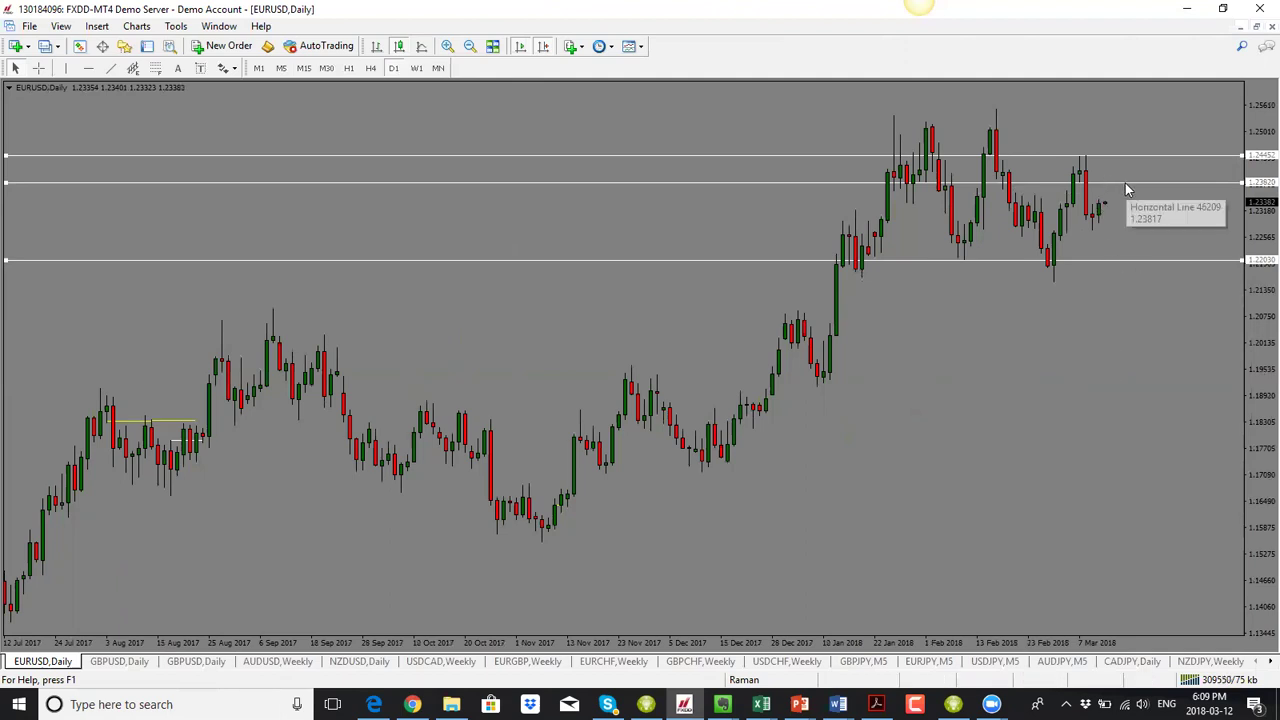
drag(1126, 184, 1126, 194)
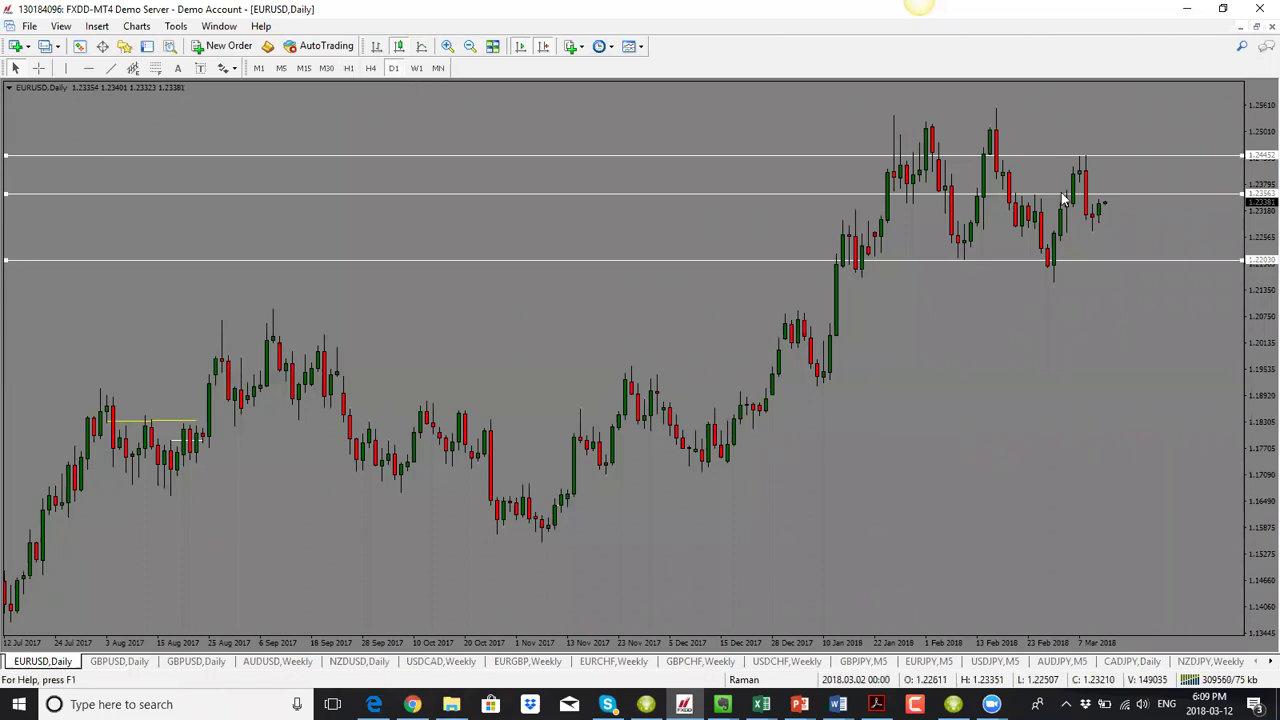
drag(1063, 196, 1063, 193)
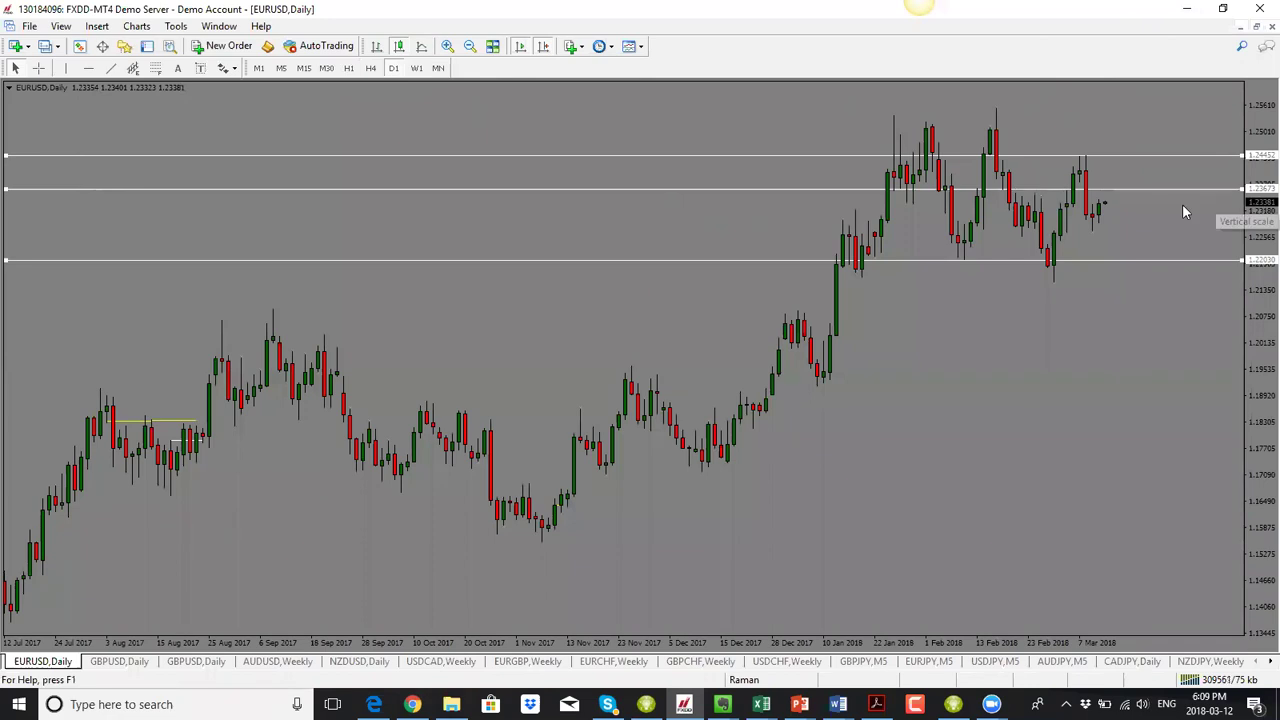
click(348, 68)
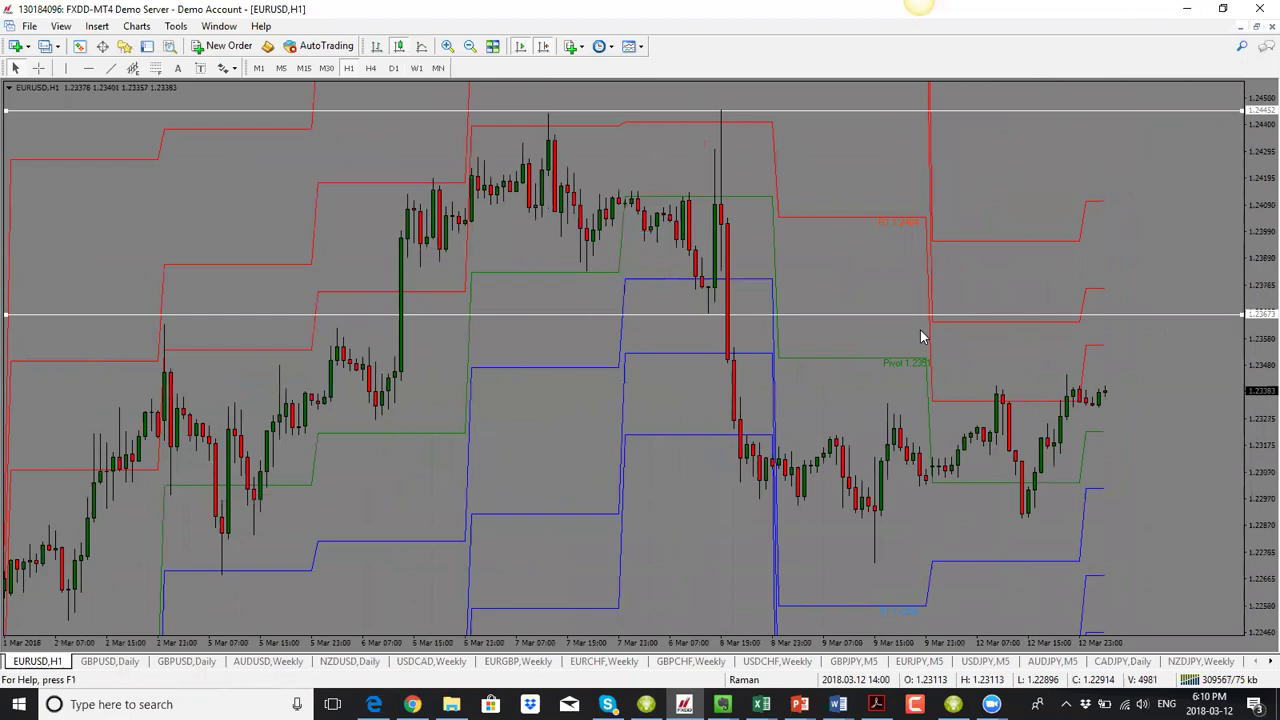
- Sketch a projected downward price path and a descending red trendline over the EURUSD daily highs, and erase both drawings
key(d)
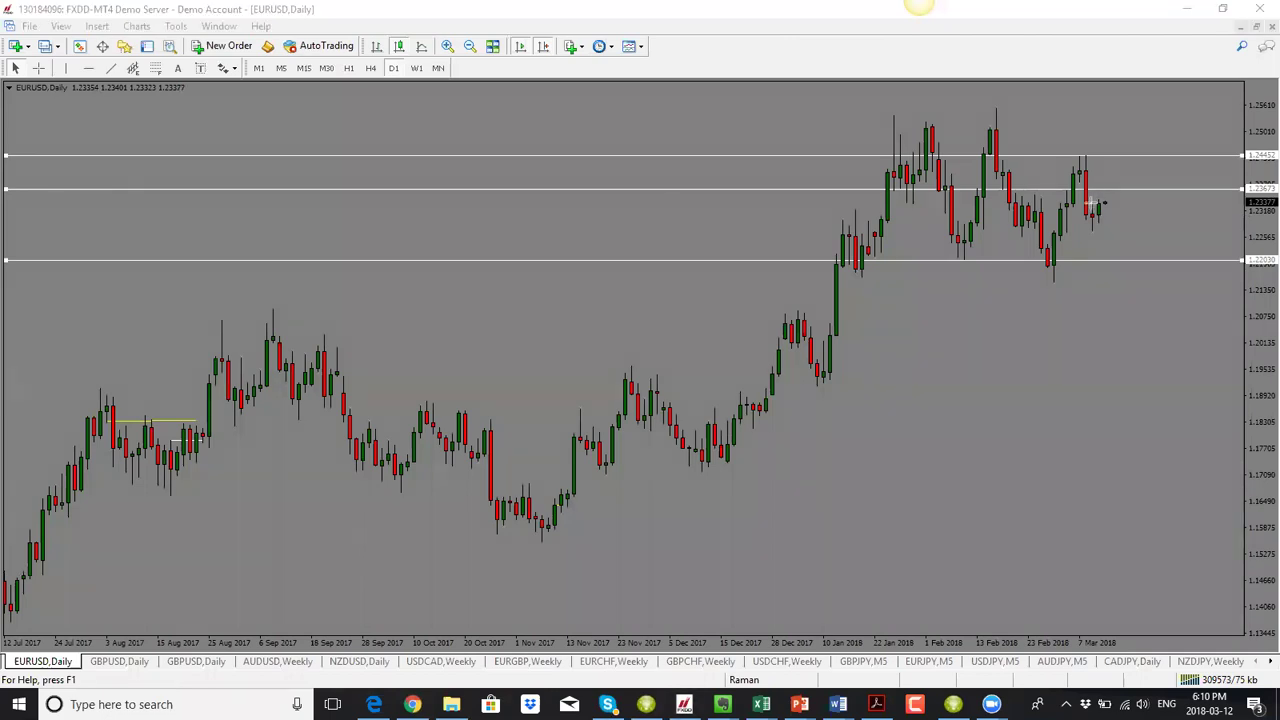
mouse_move(1098, 214)
mouse_down()
mouse_move(1104, 190)
mouse_move(1121, 261)
mouse_up()
drag(988, 103, 1220, 226)
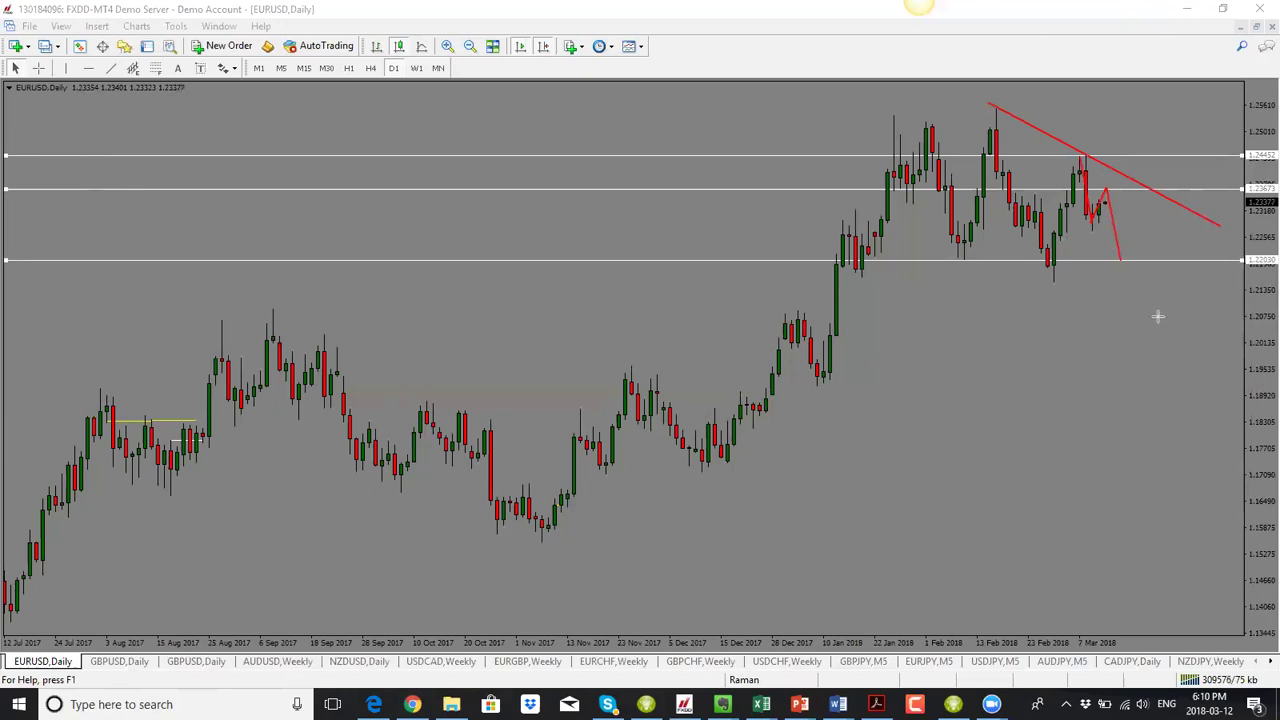
key(BackSpace)
key(BackSpace)
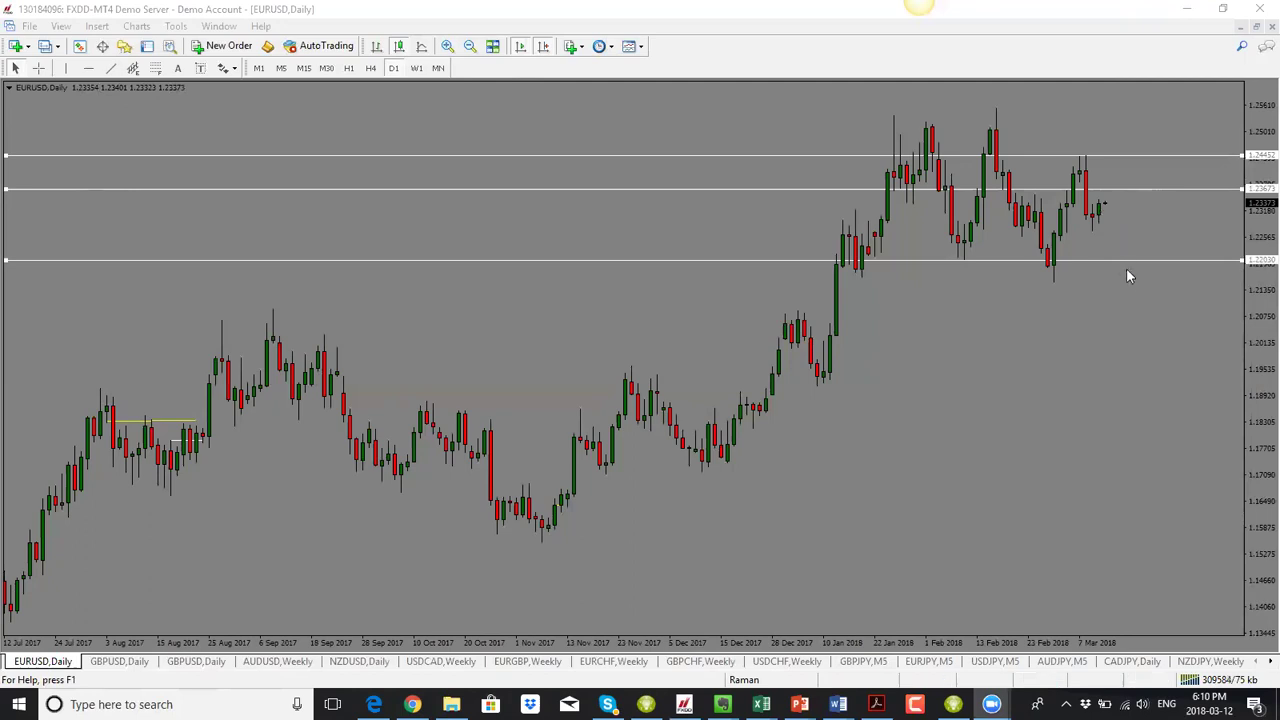
- Fine-tune EURUSD's middle horizontal line to about 1.23676 on the hourly chart and raise the lower line to about 1.2260 on the daily chart
click(349, 69)
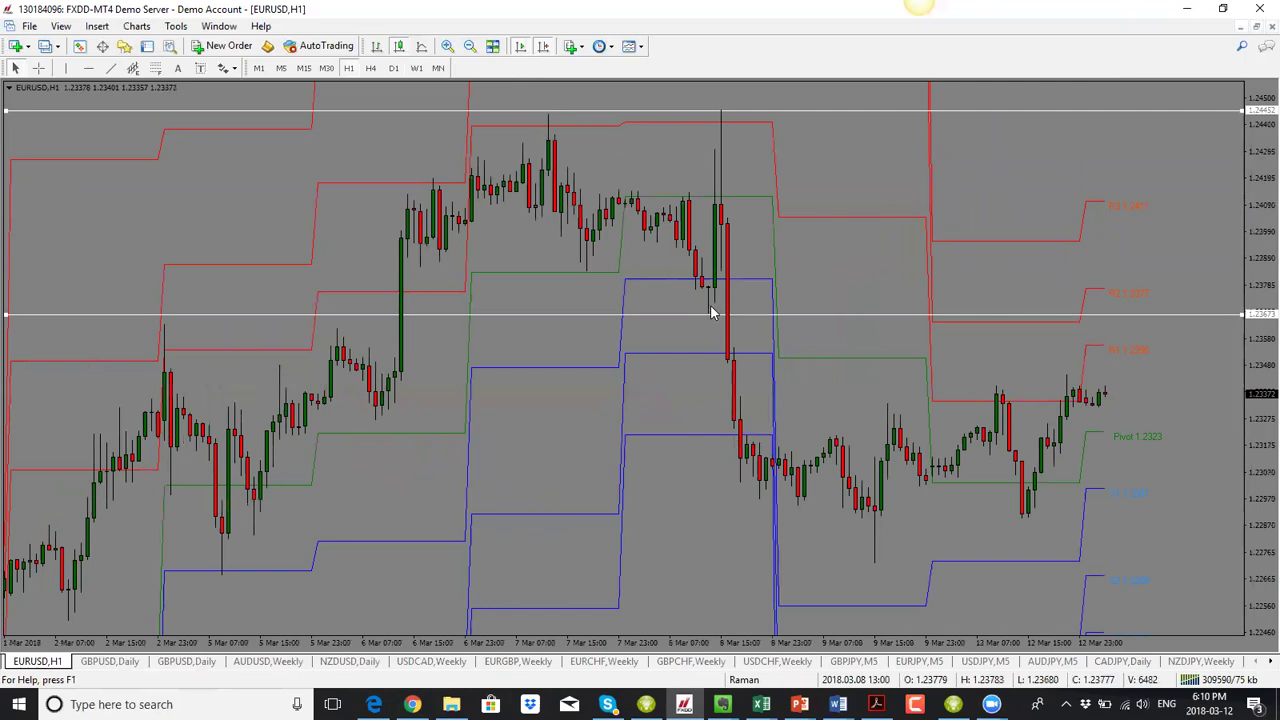
drag(1140, 318, 1143, 283)
drag(1141, 269, 1150, 314)
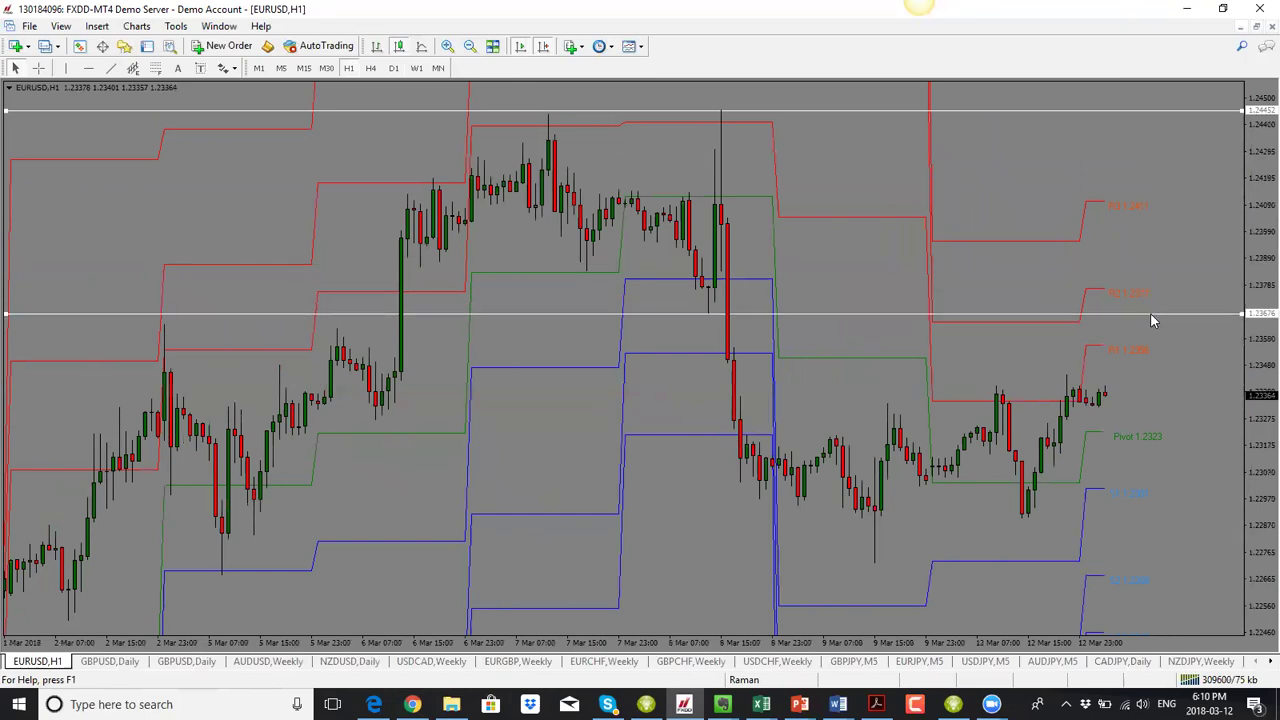
click(395, 70)
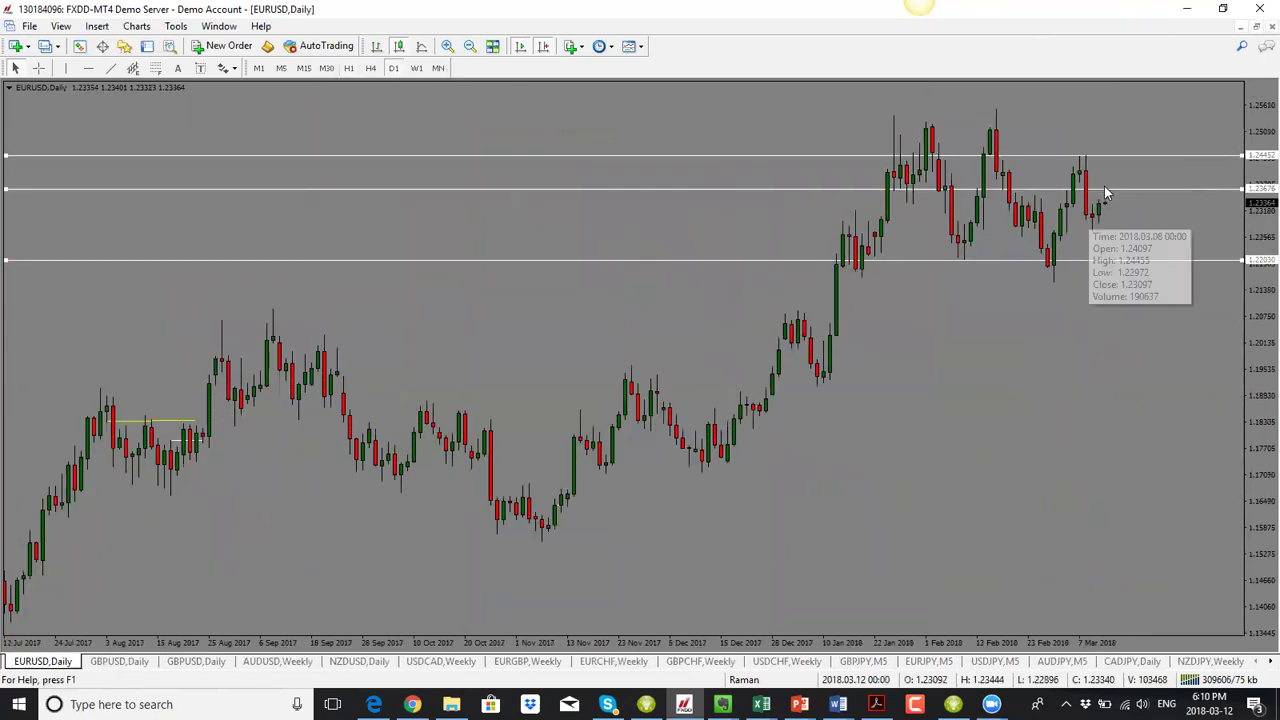
drag(1117, 265, 1115, 235)
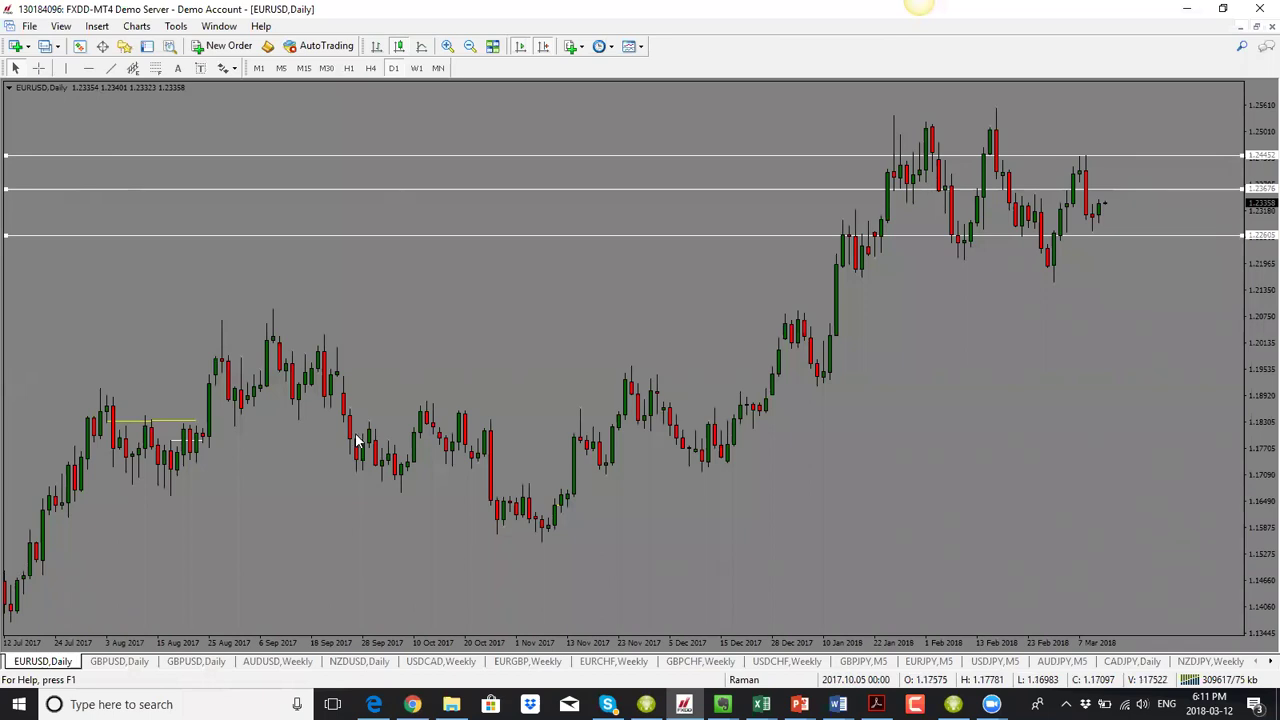
- On the GBPUSD daily chart, lower the top horizontal line to about 1.3981 and move the lowest line up to about 1.3922
click(122, 662)
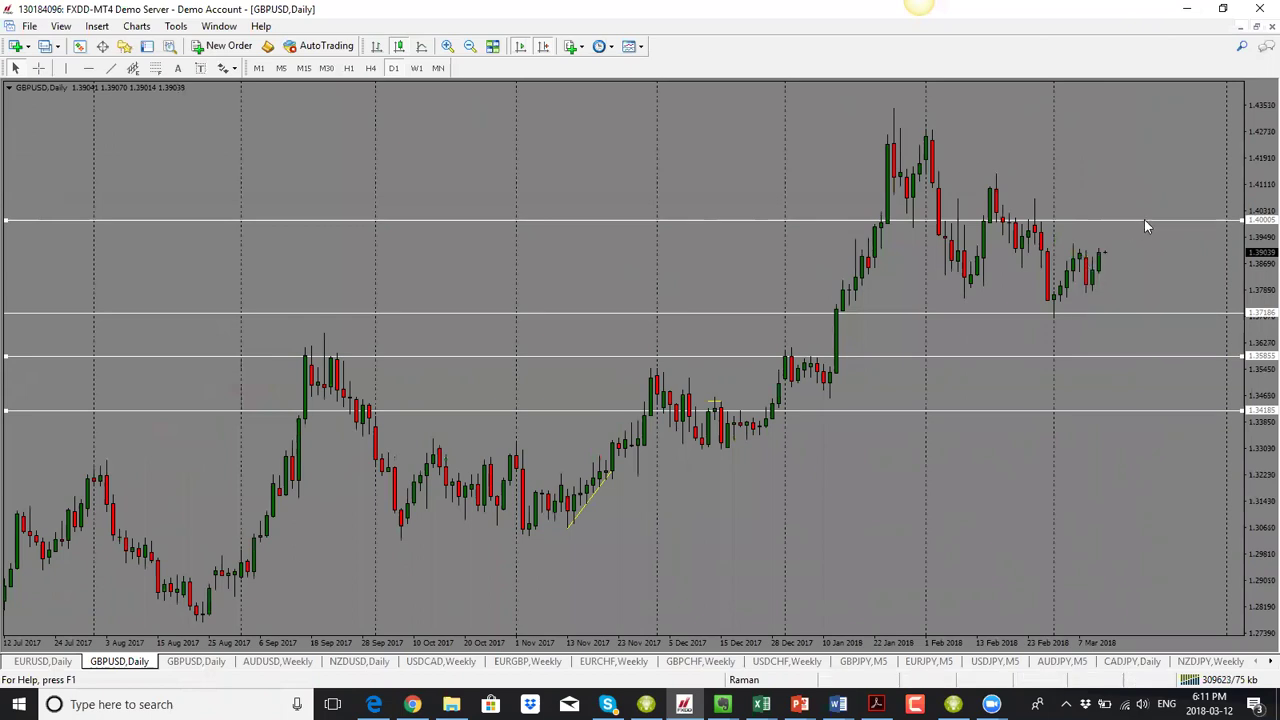
drag(1150, 219, 1155, 228)
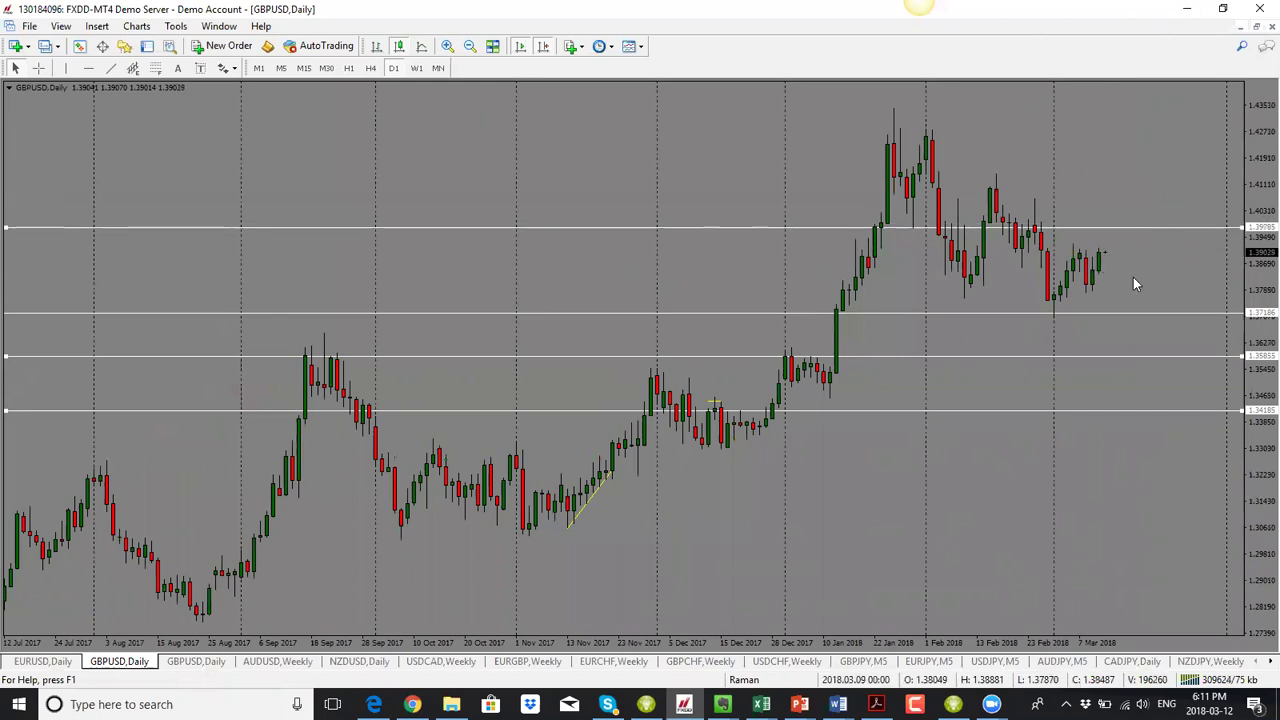
drag(1168, 410, 1174, 244)
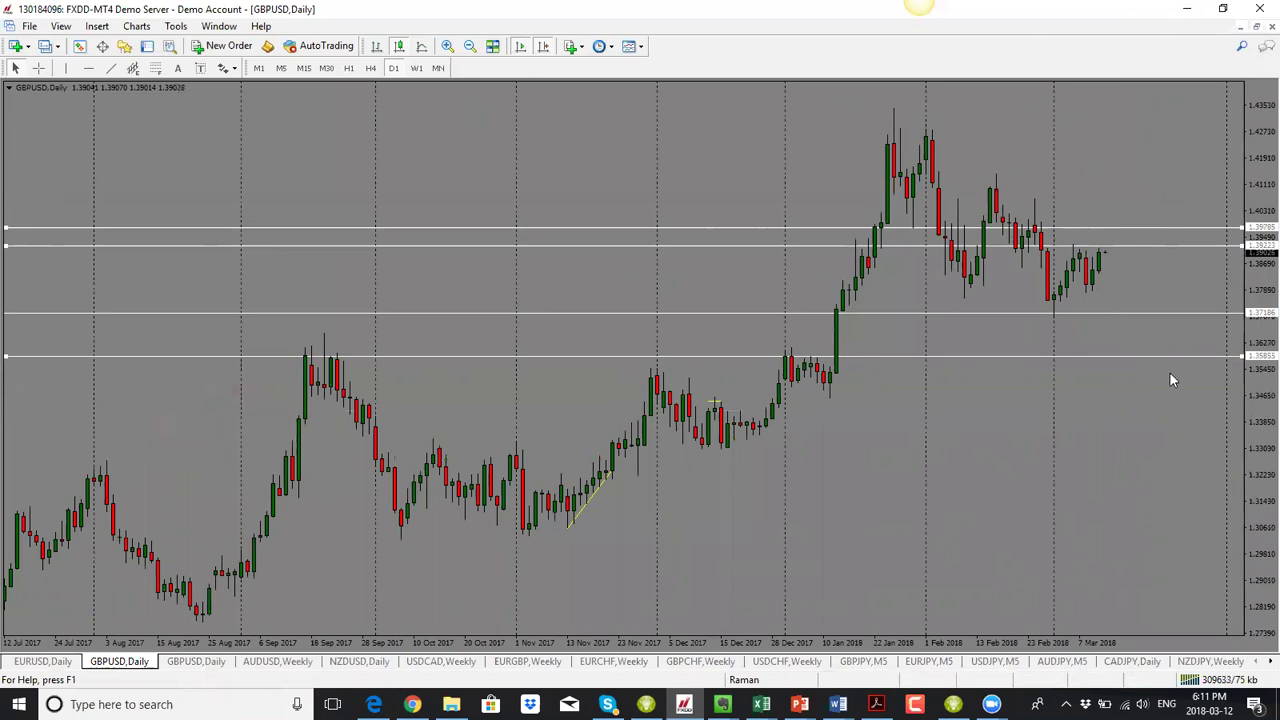
mouse_move(1099, 253)
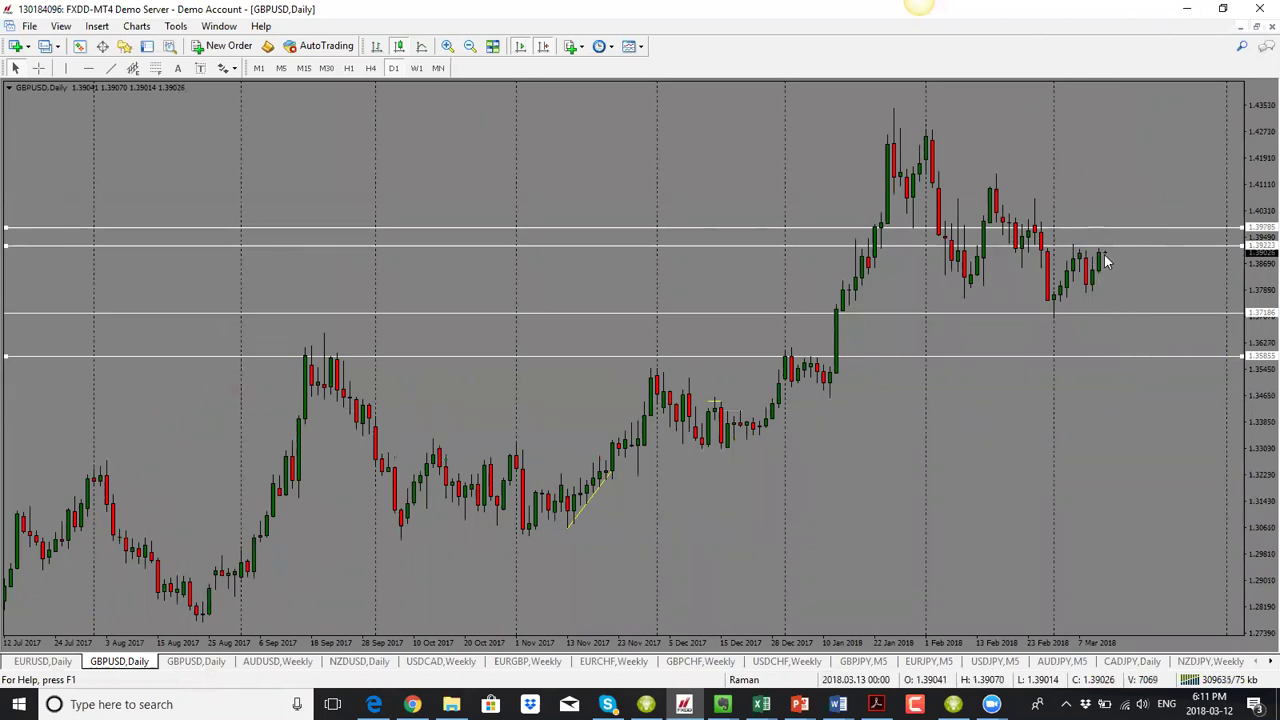
drag(1074, 234, 1074, 233)
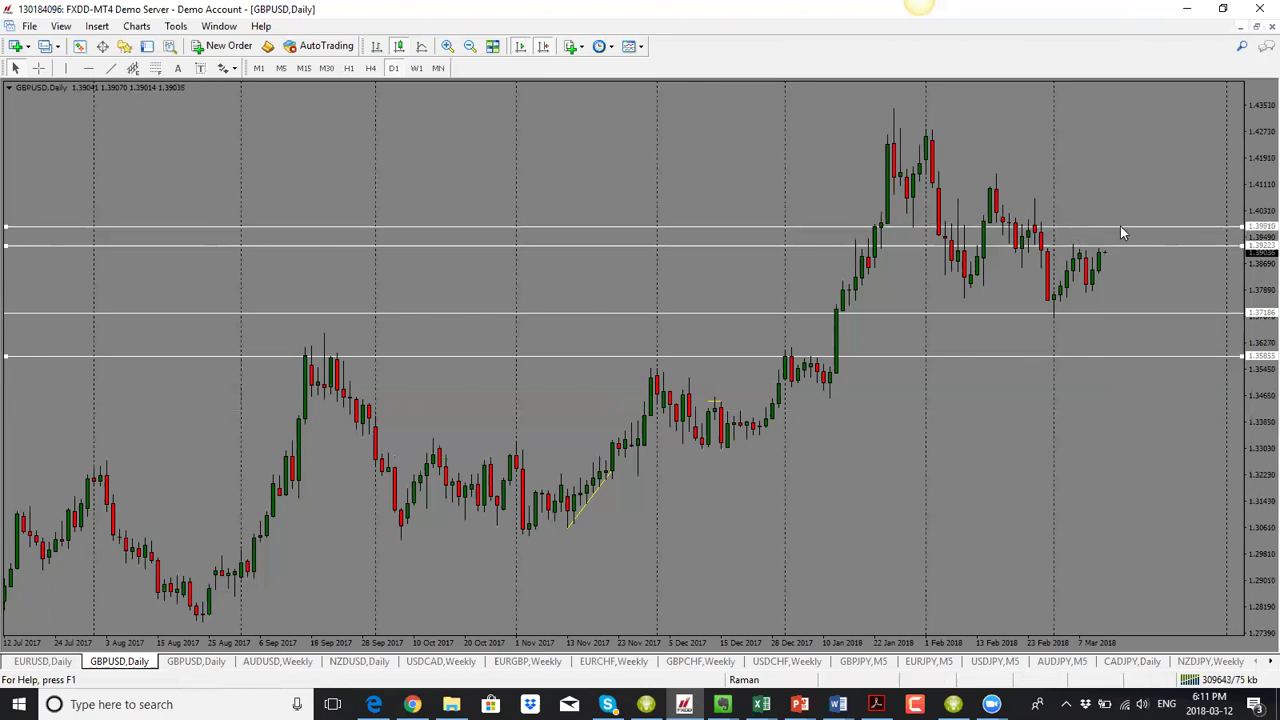
- Check GBPUSD on the hourly timeframe and raise its top horizontal line to about 1.3996 on the daily chart
click(348, 68)
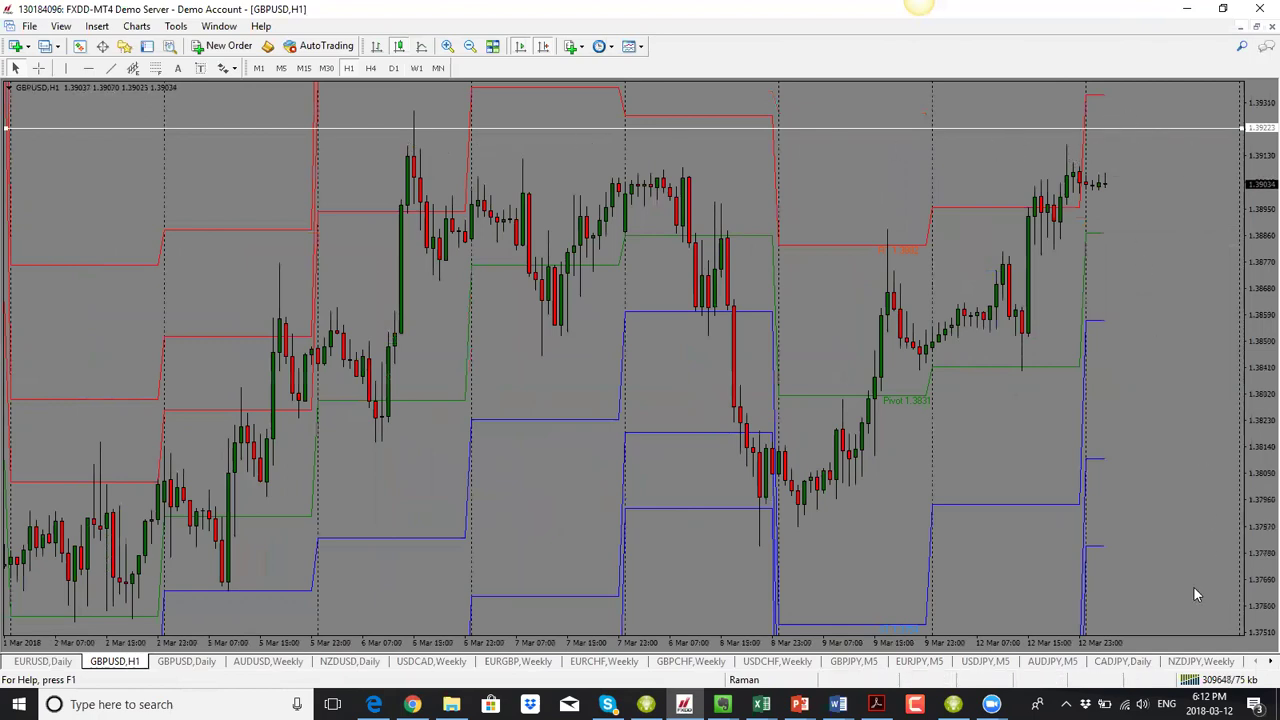
click(393, 67)
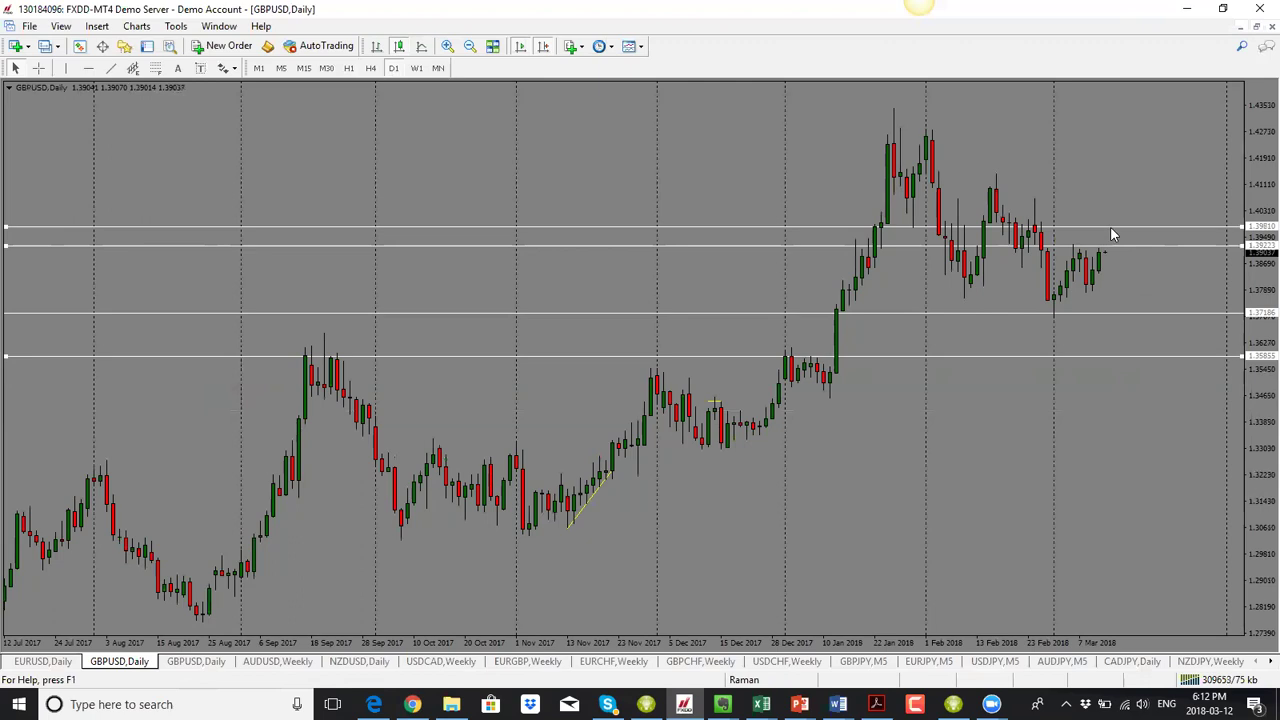
drag(1113, 236, 1110, 228)
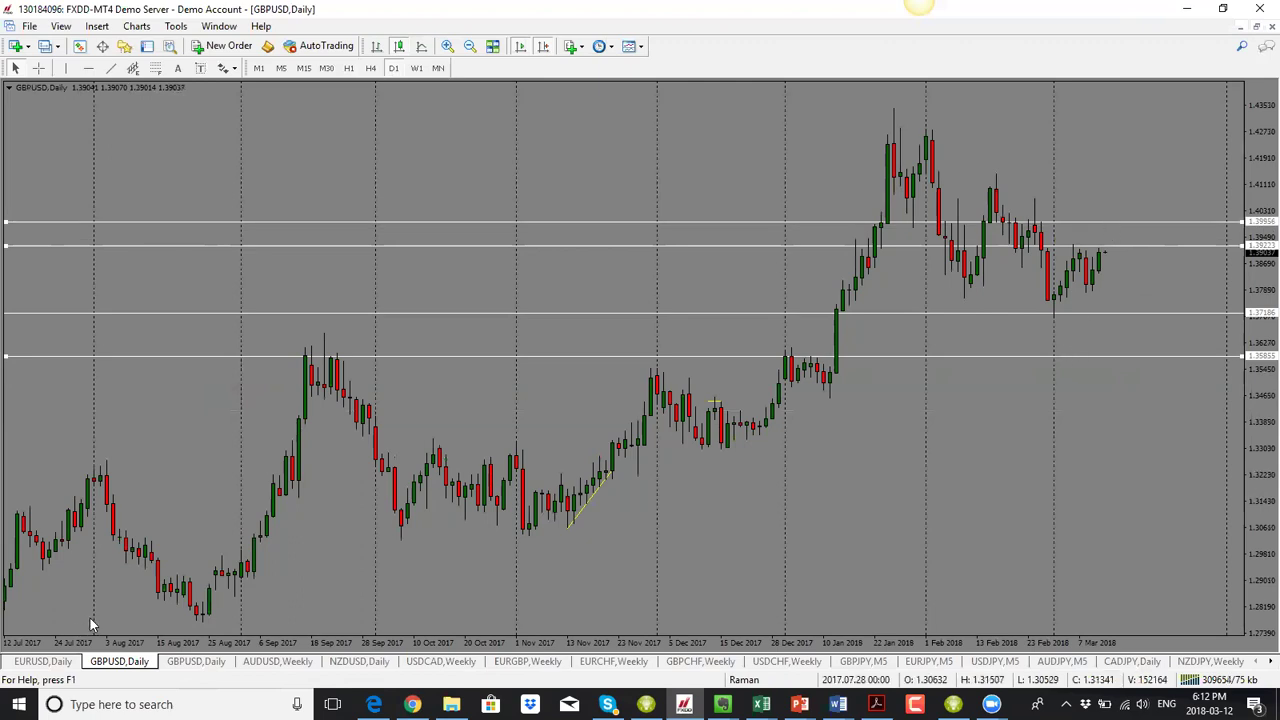
- Set the AUDUSD chart to the daily timeframe and lower its yellow horizontal line to about 0.7896
click(278, 662)
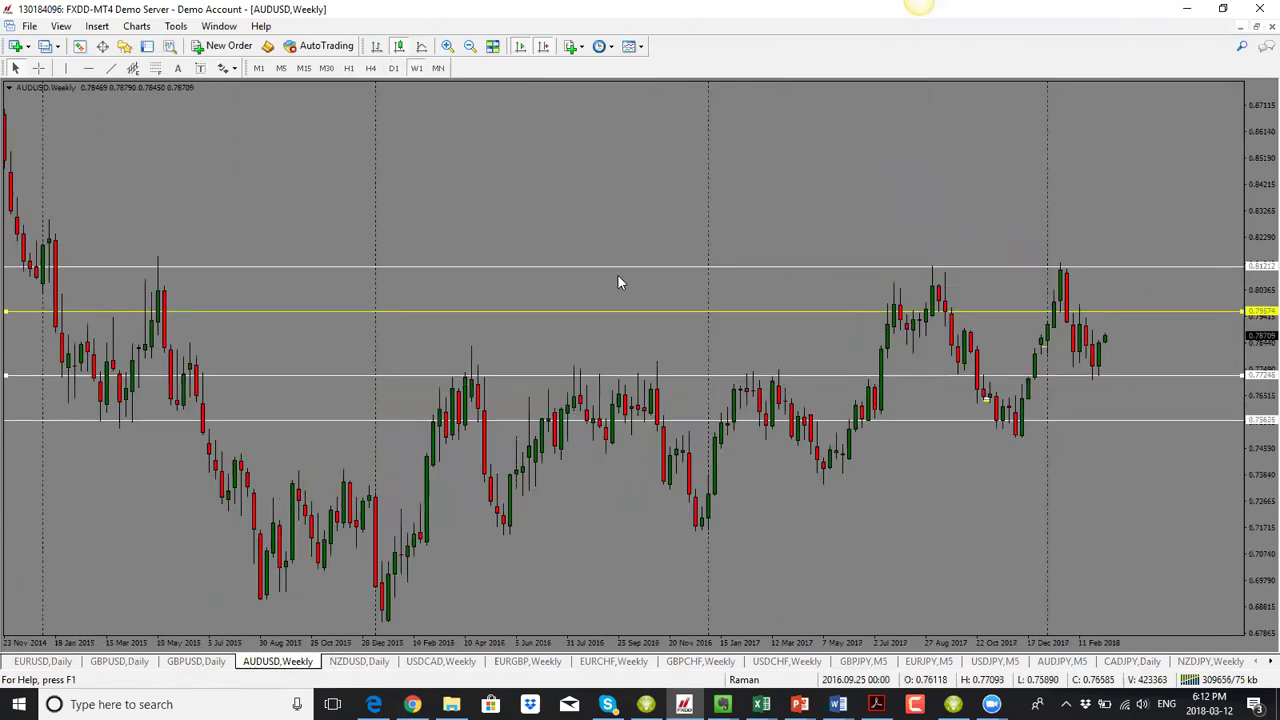
click(394, 68)
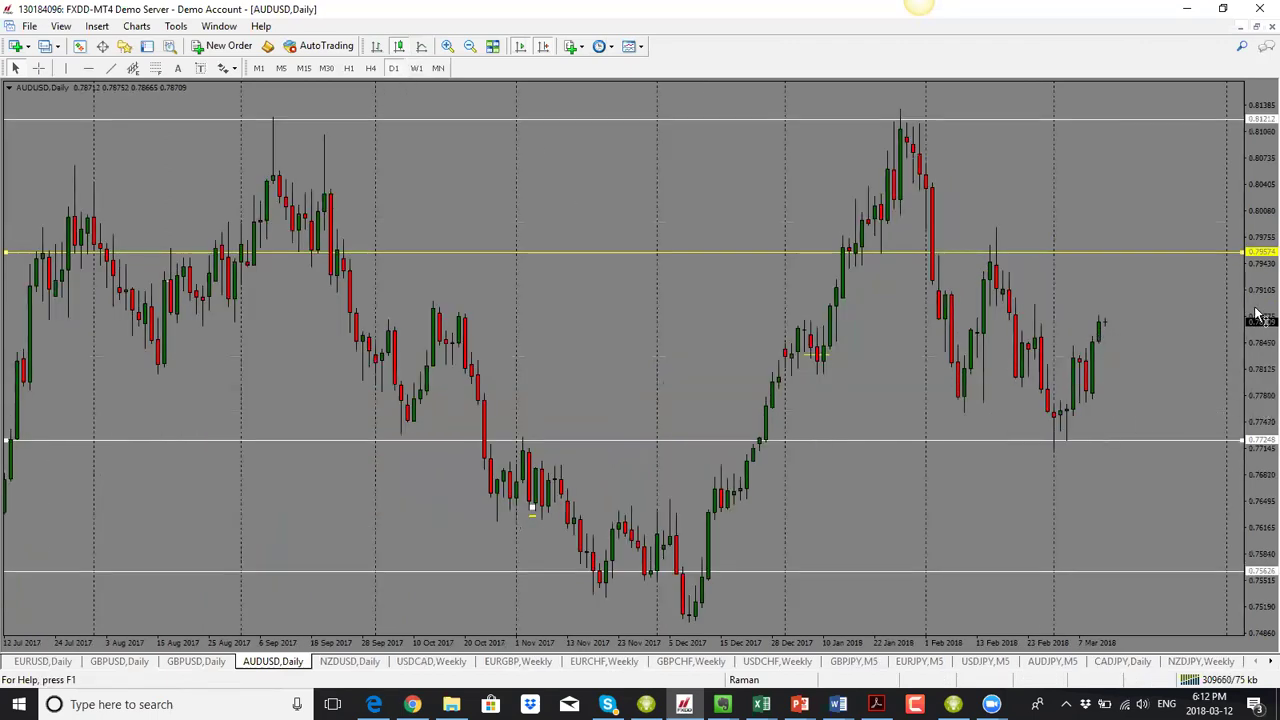
drag(1162, 256, 1172, 305)
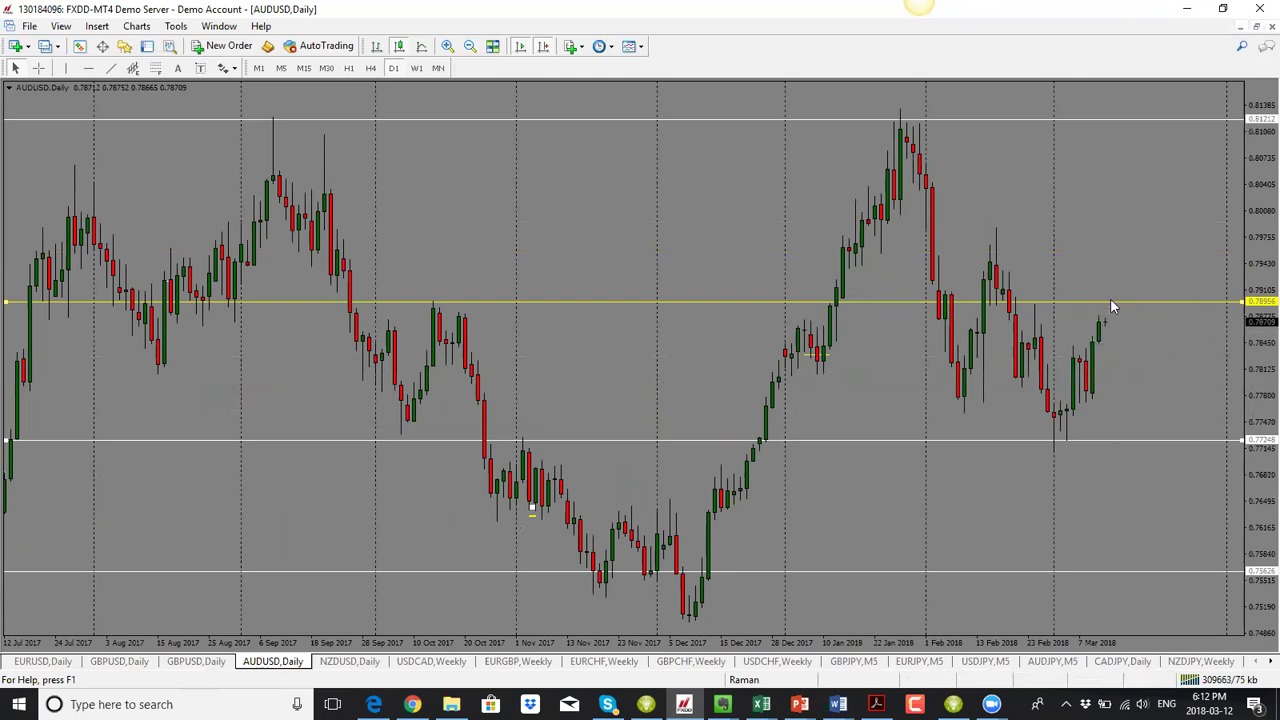
- Reposition AUDUSD's horizontal lines on the daily chart: yellow to about 0.7942, lower white to about 0.7726, lowest white up to about 0.7895
drag(1113, 307, 1108, 274)
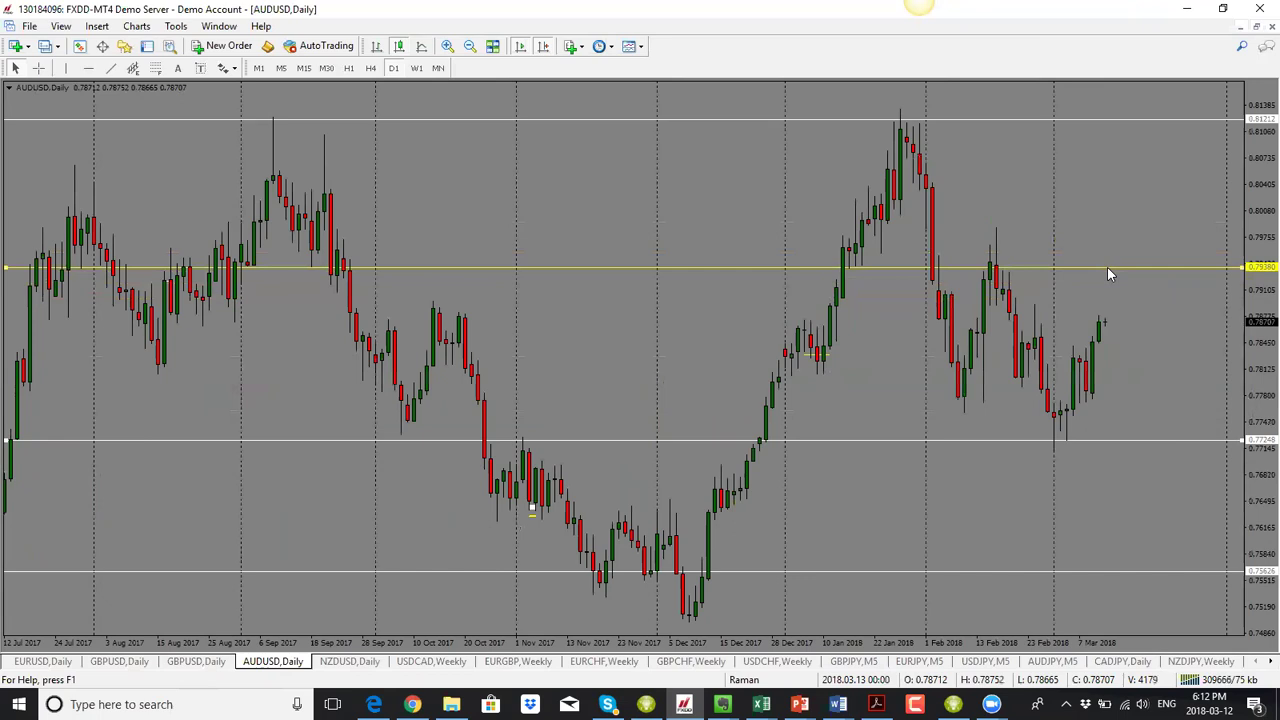
drag(1108, 274, 1104, 271)
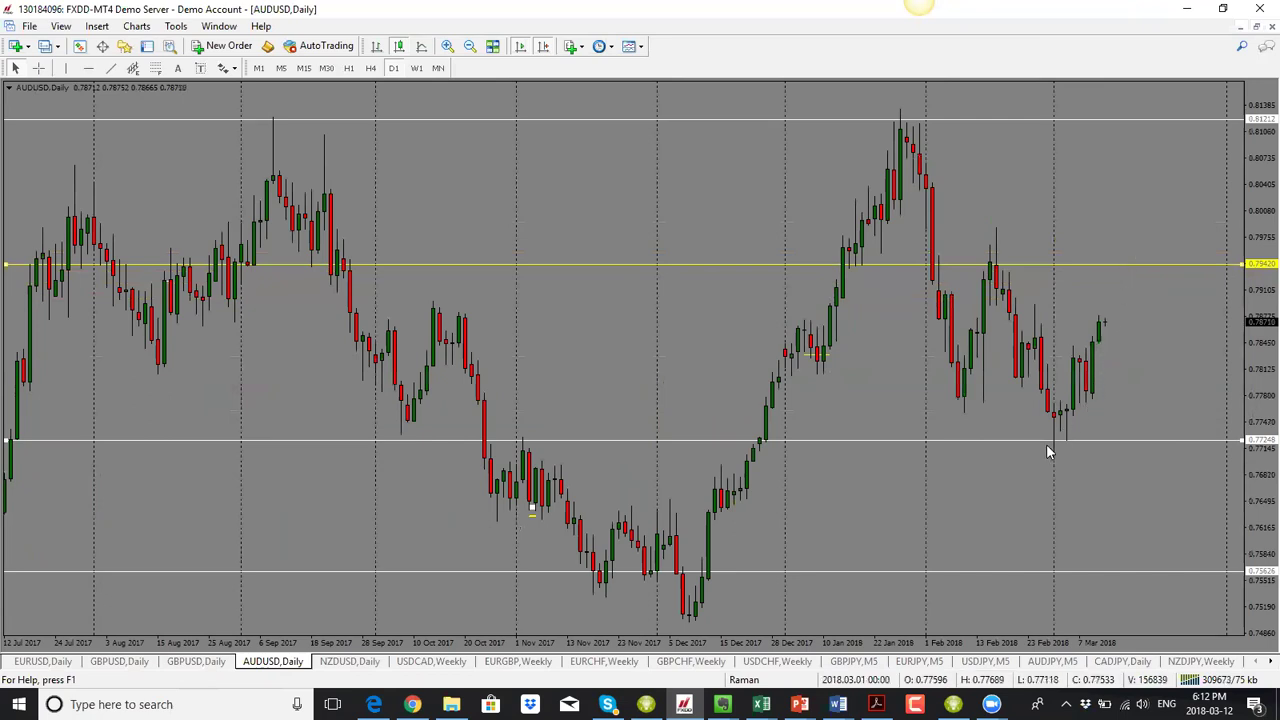
mouse_move(1057, 440)
mouse_down()
mouse_move(1059, 464)
mouse_move(1062, 442)
mouse_up()
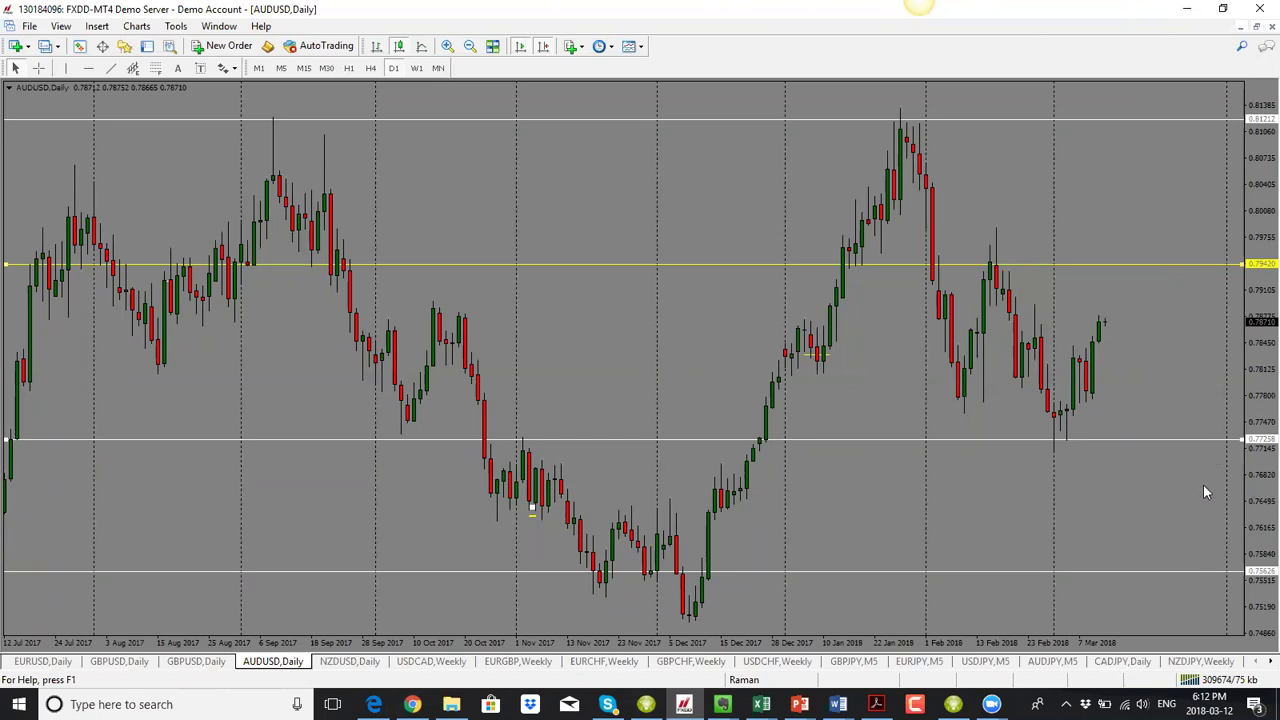
drag(1203, 572, 1193, 301)
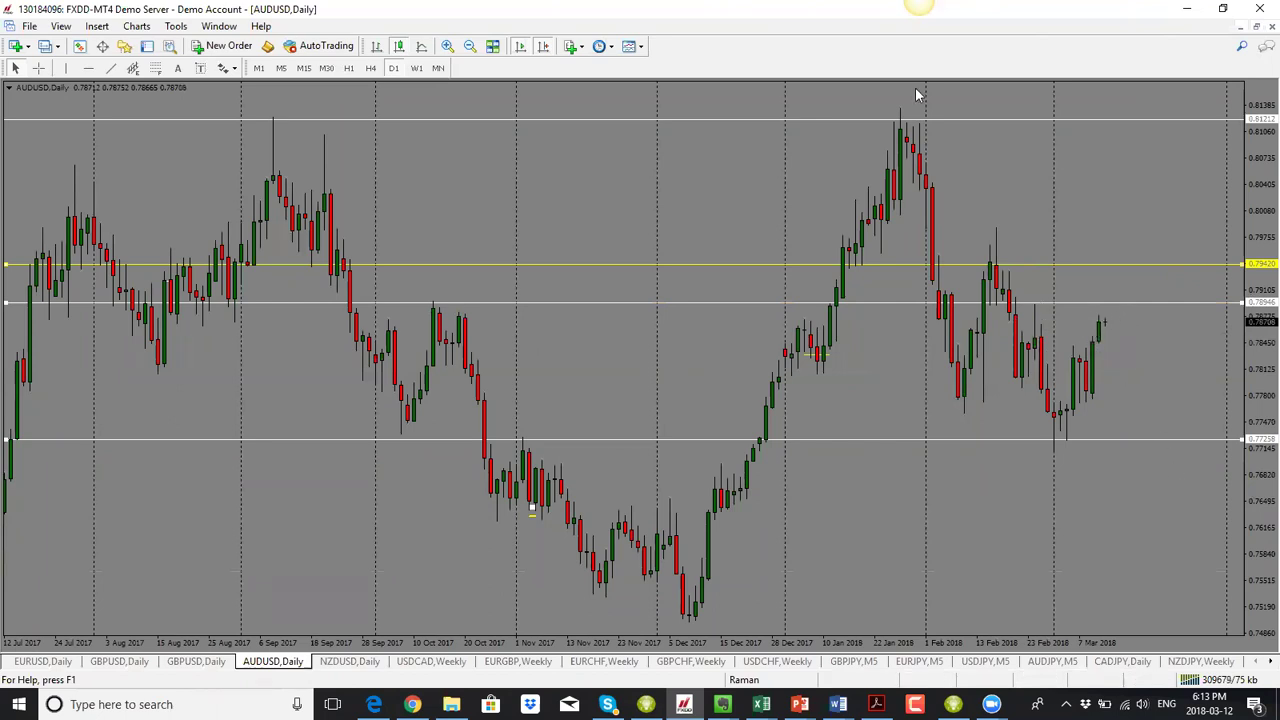
- Sketch a red price path from AUDUSD's latest candle up to the 0.7895 line and back down, and clear it
mouse_move(1100, 322)
mouse_down()
mouse_move(1110, 304)
mouse_move(1146, 374)
mouse_up()
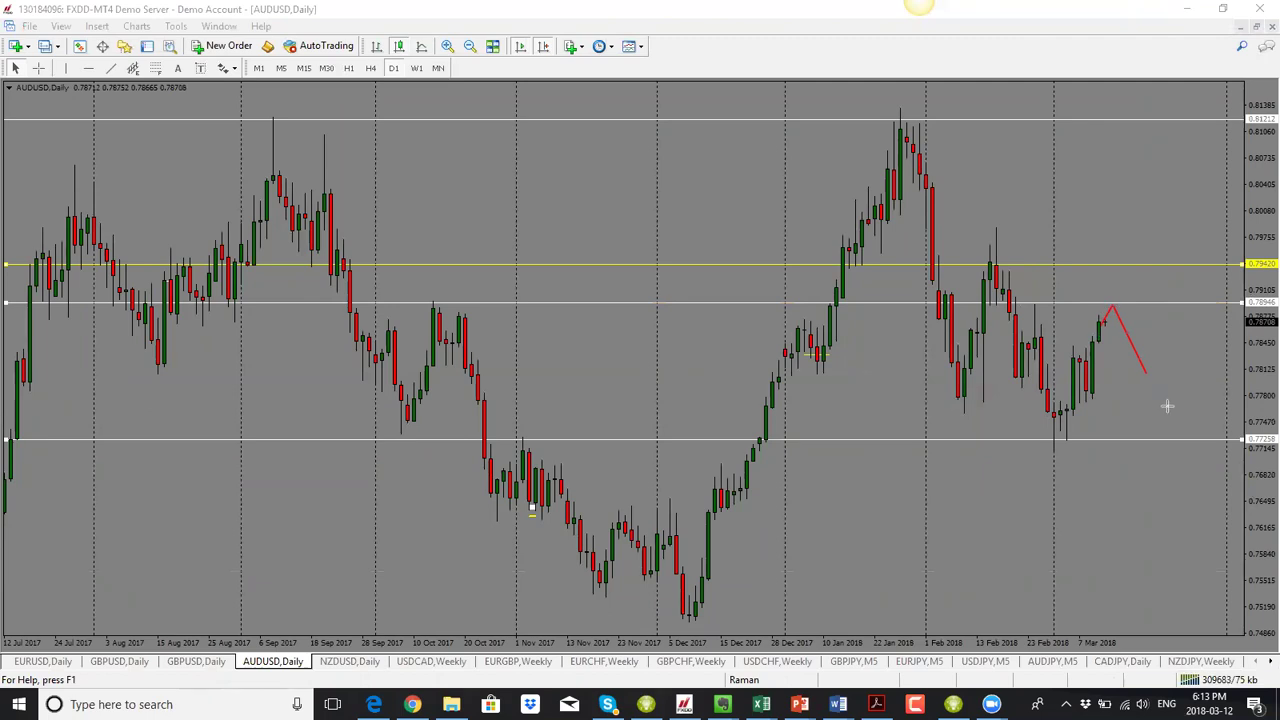
key(Escape)
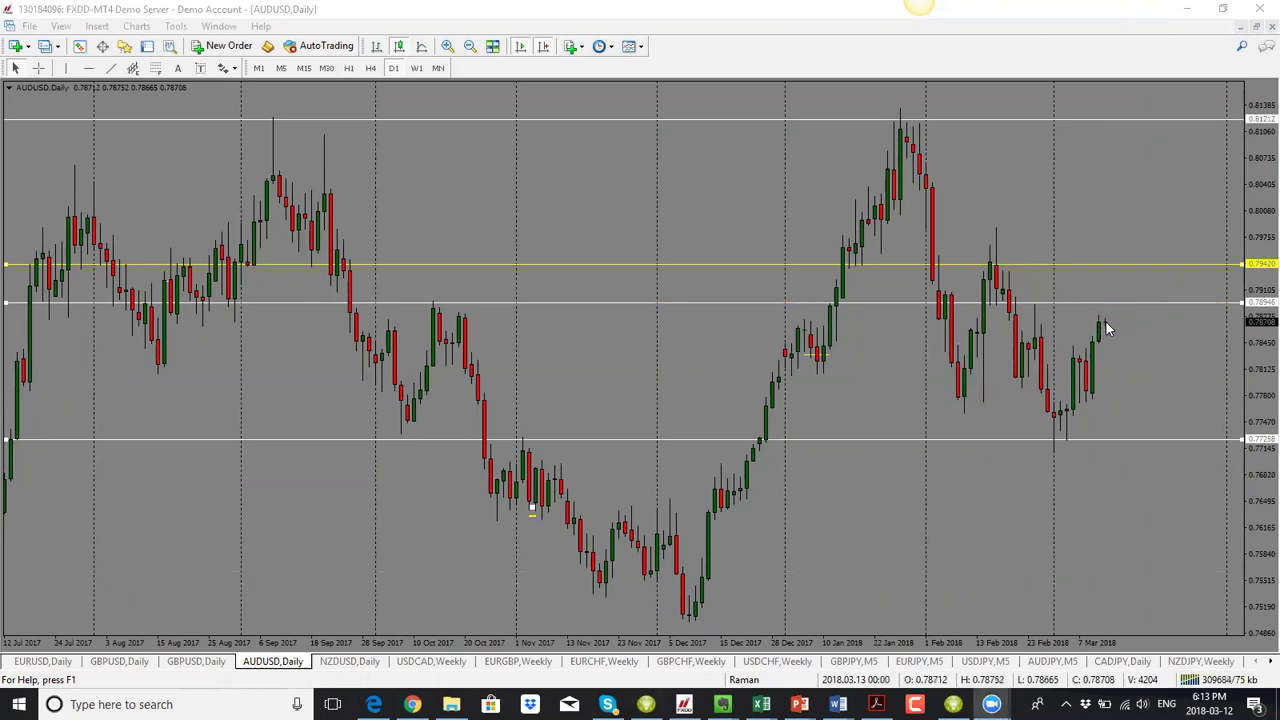
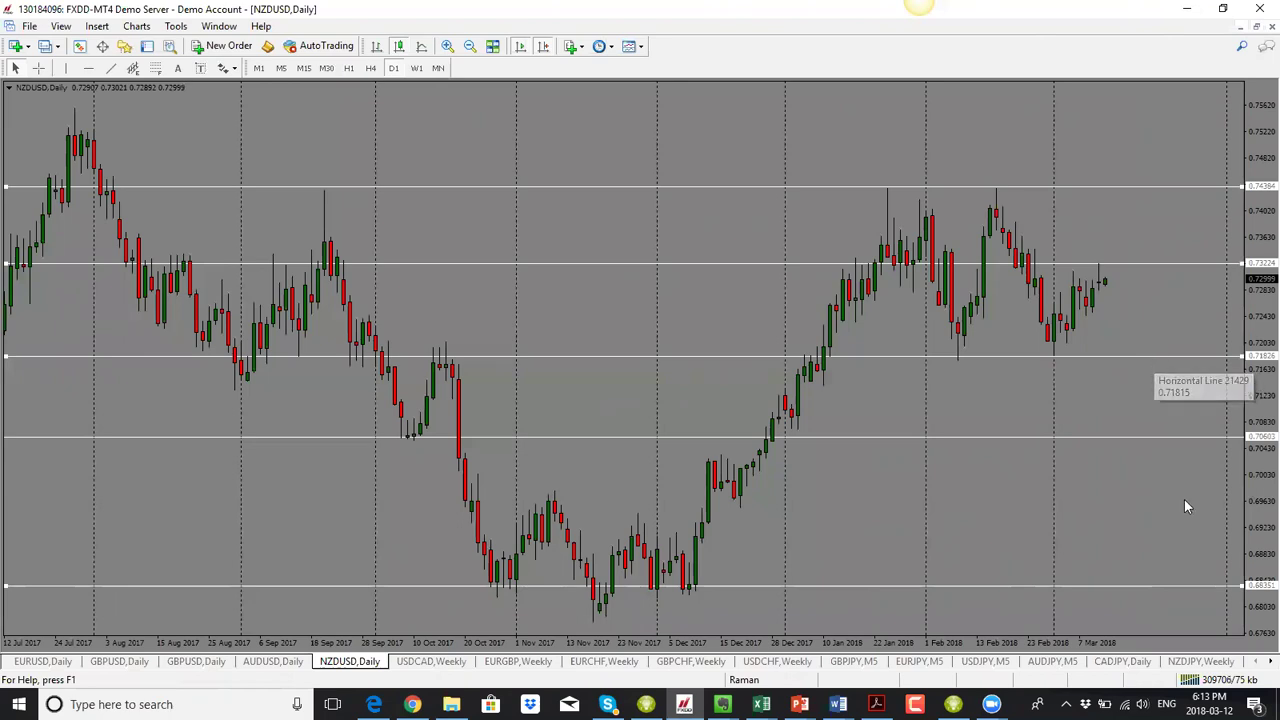
- On NZDUSD, move the lowest line up to about 0.7246 and adjust the line above price to about 0.7325, checking the hourly timeframe
drag(1214, 588, 1217, 320)
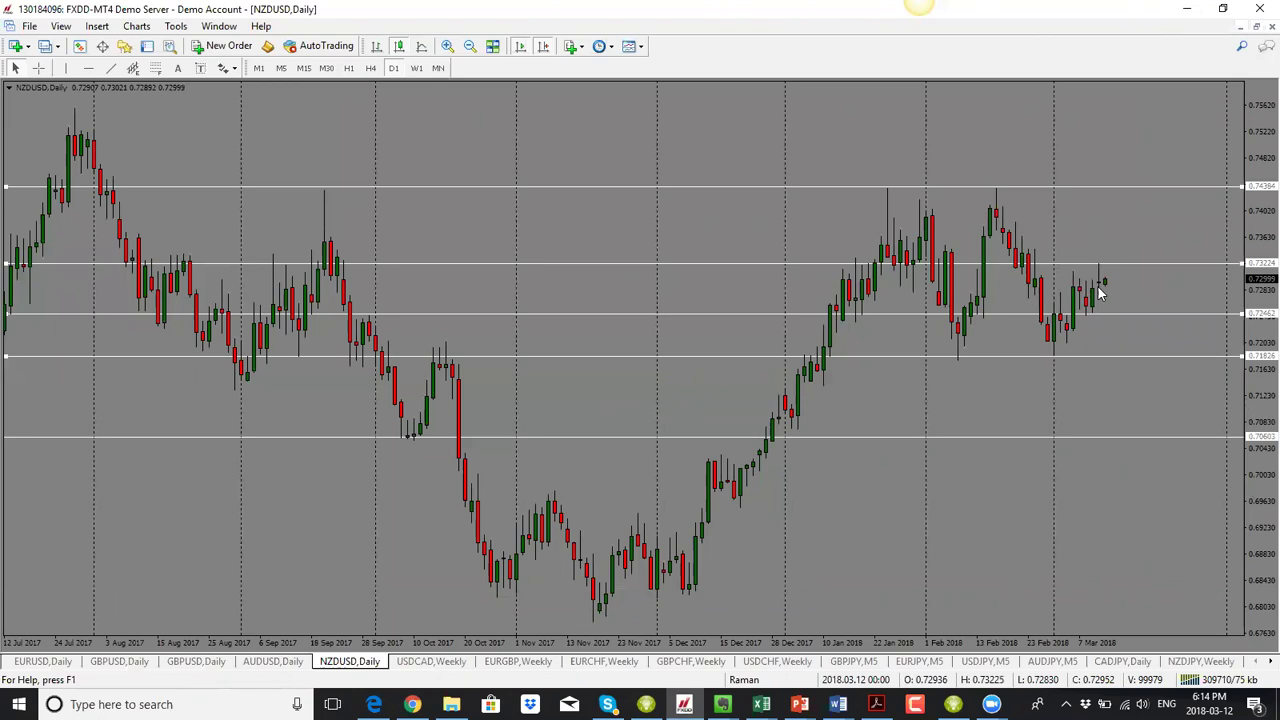
click(348, 68)
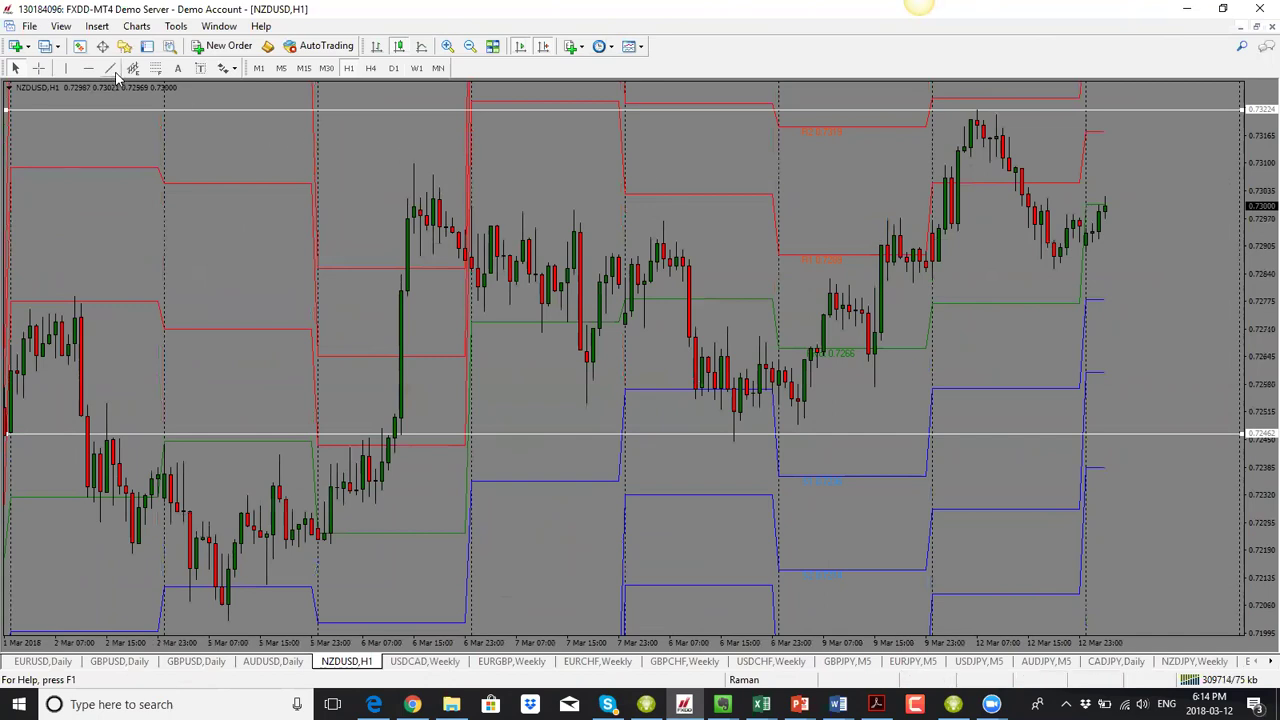
drag(773, 143, 784, 196)
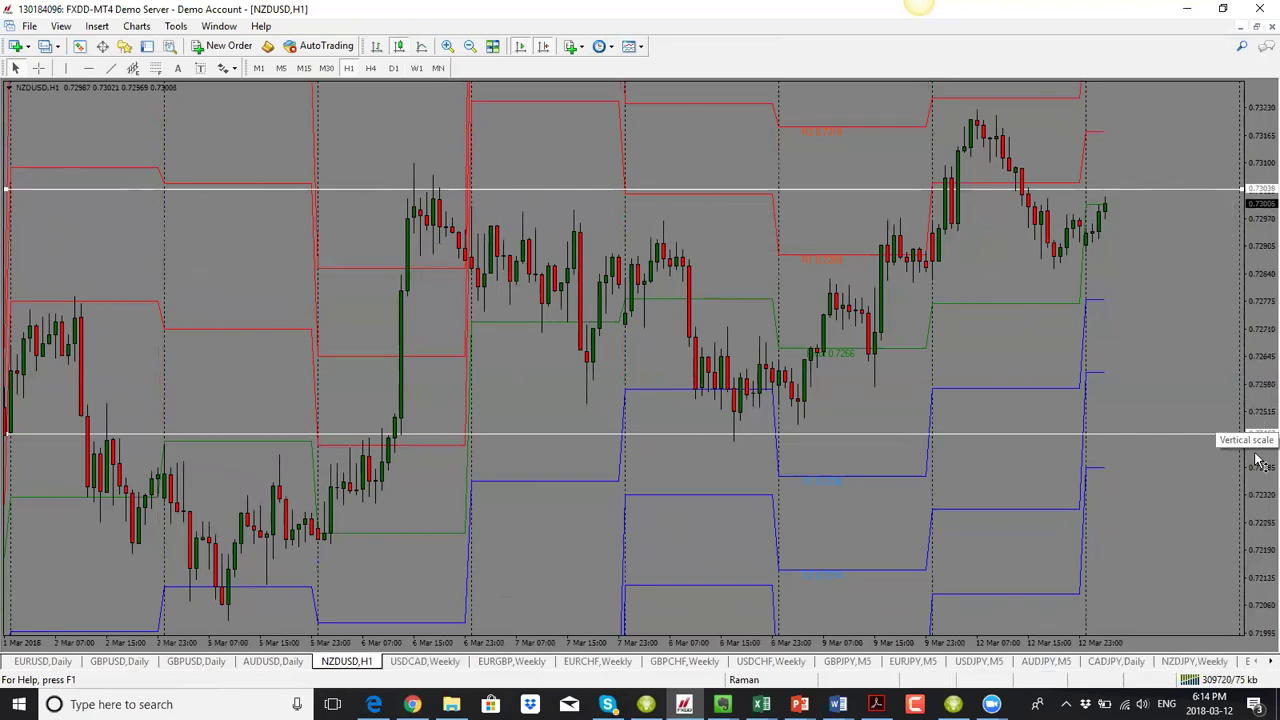
click(393, 68)
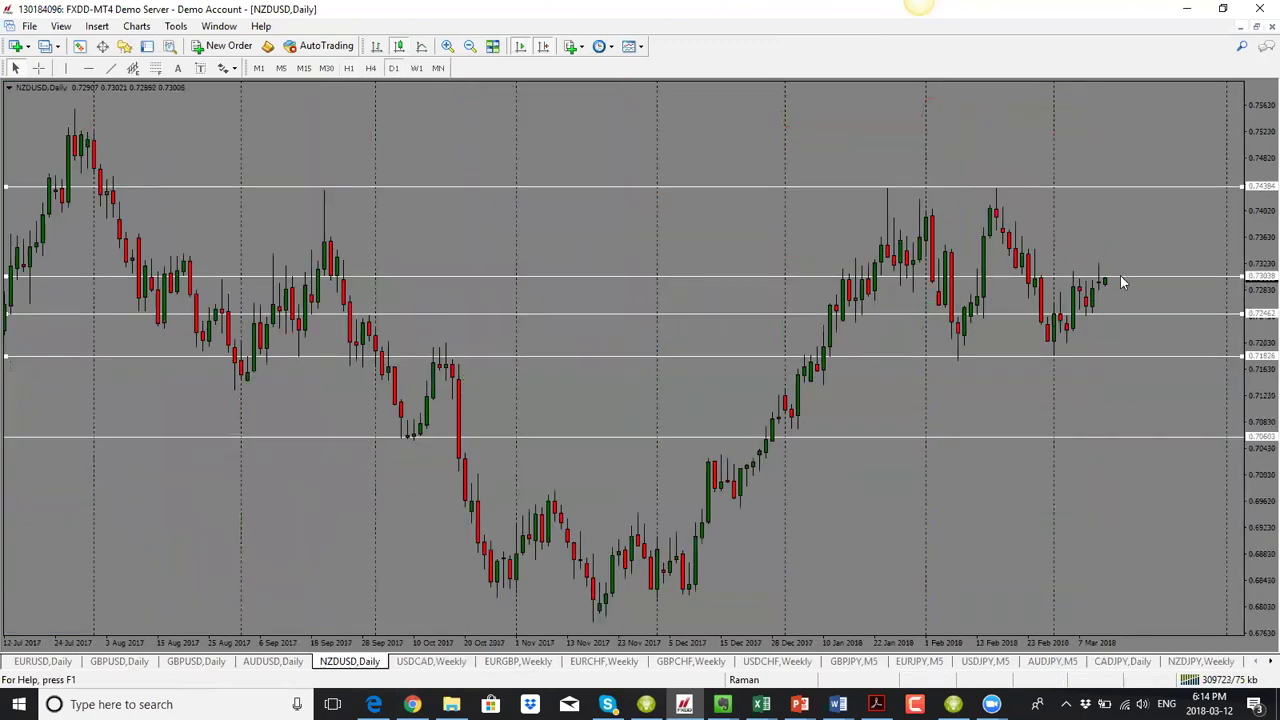
drag(1121, 277, 1121, 262)
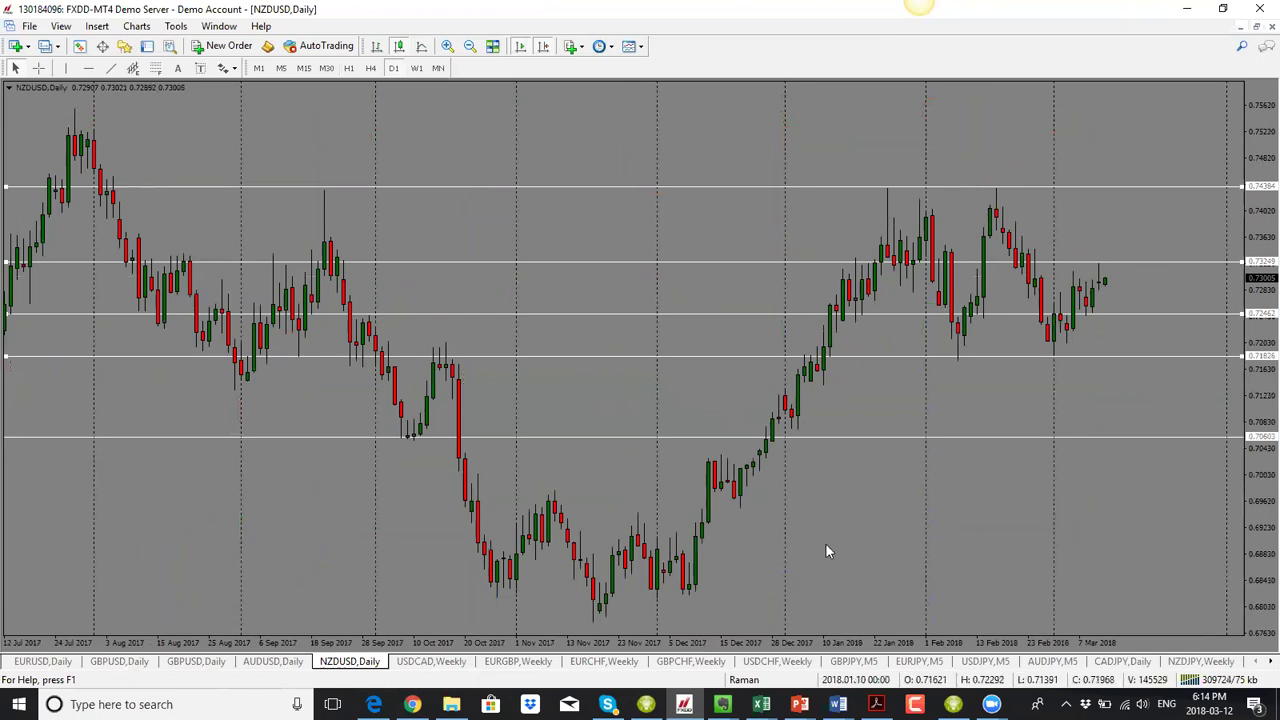
click(348, 67)
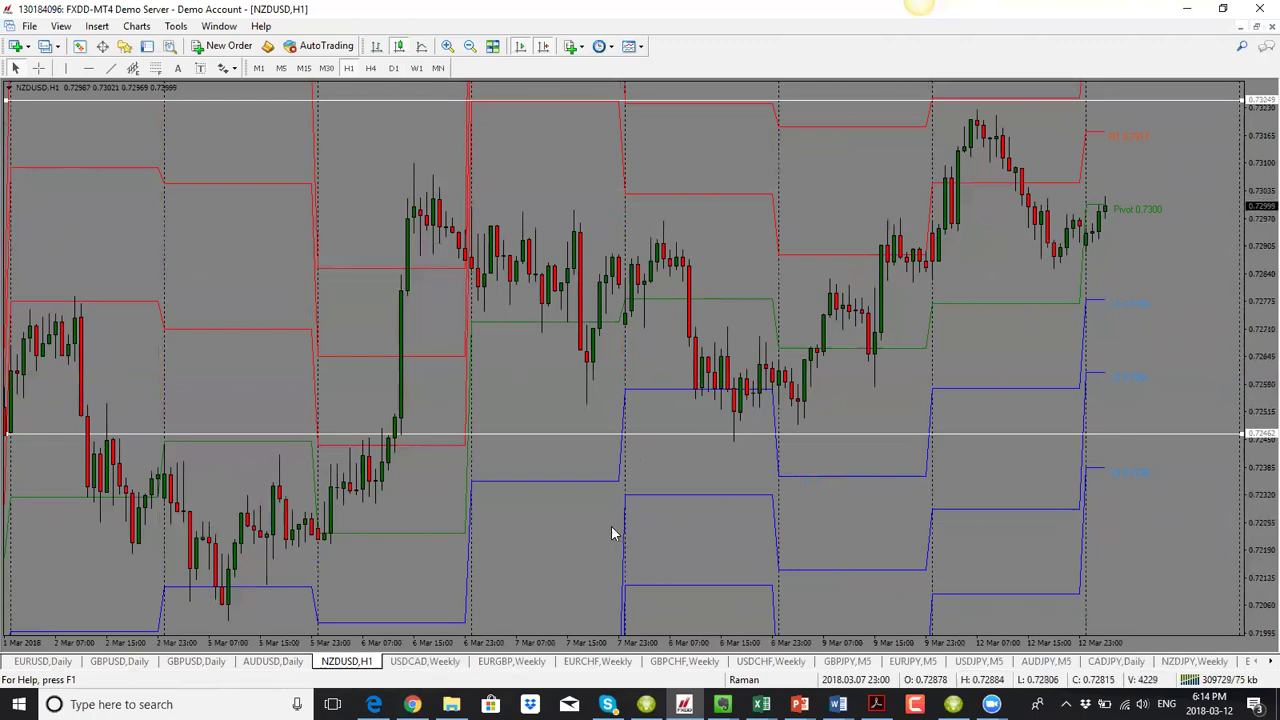
- Set the USDCAD chart to daily and raise its yellow line to about 1.2872, sketching a projected path from the latest candle
click(438, 664)
click(394, 68)
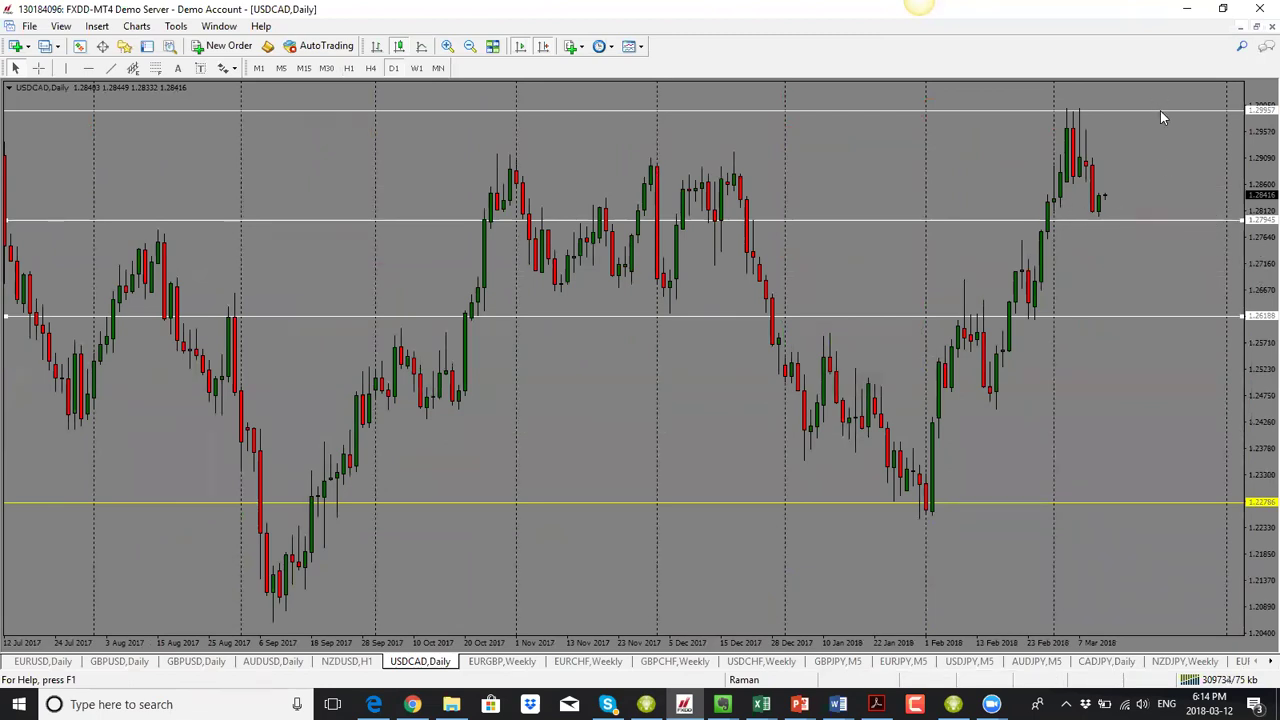
drag(1176, 505, 1197, 178)
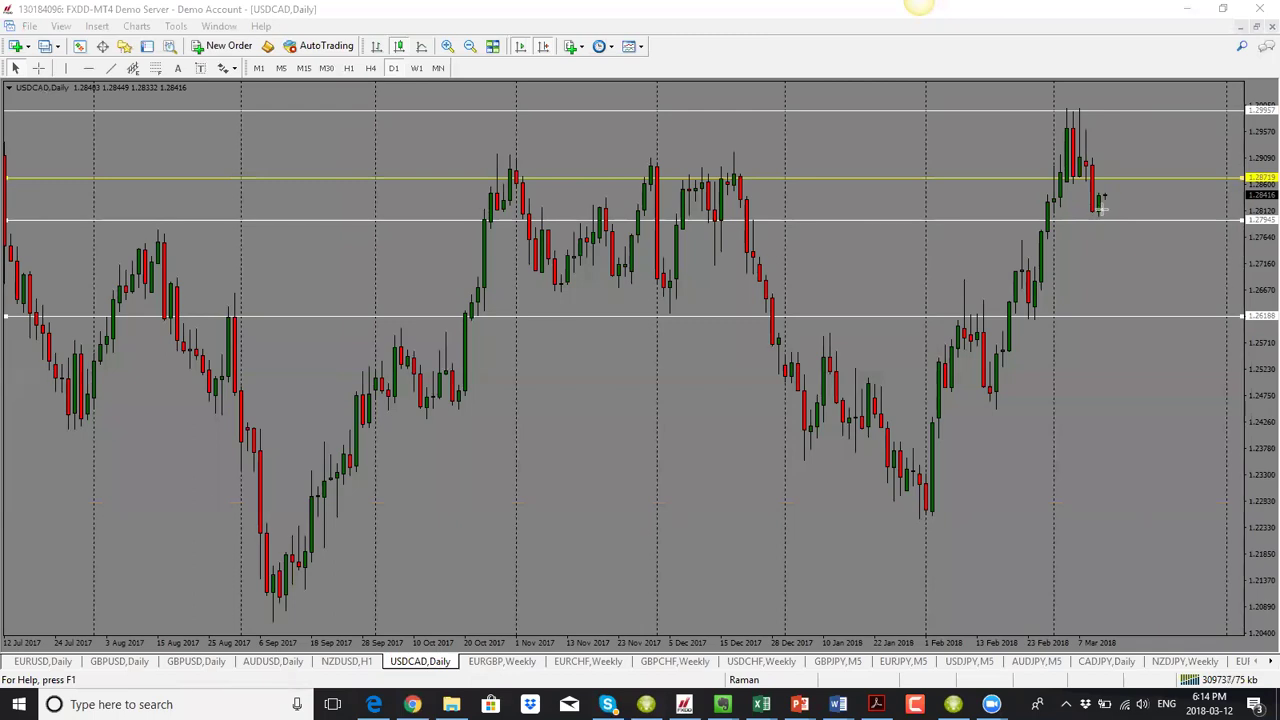
mouse_move(1100, 198)
mouse_down()
mouse_move(1114, 180)
mouse_move(1134, 224)
mouse_up()
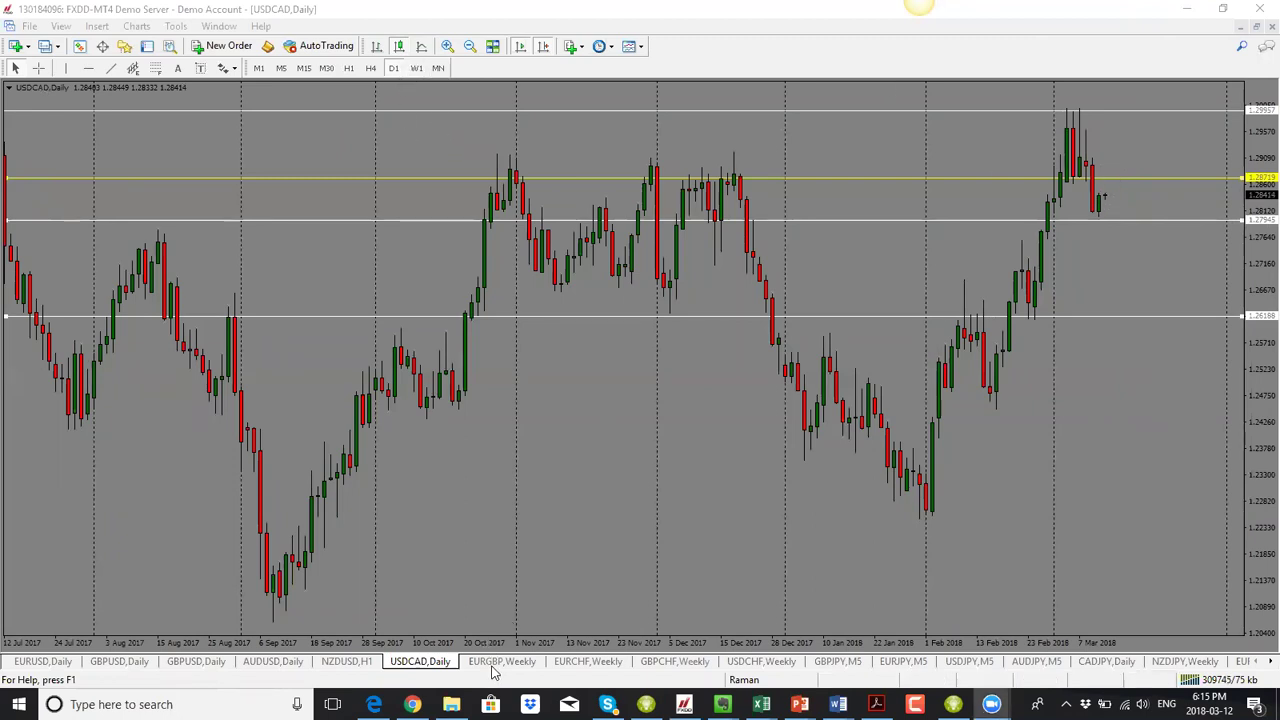
- Fine-tune USDCAD's yellow line to about 1.2870 on the hourly chart and return to the daily timeframe
click(349, 68)
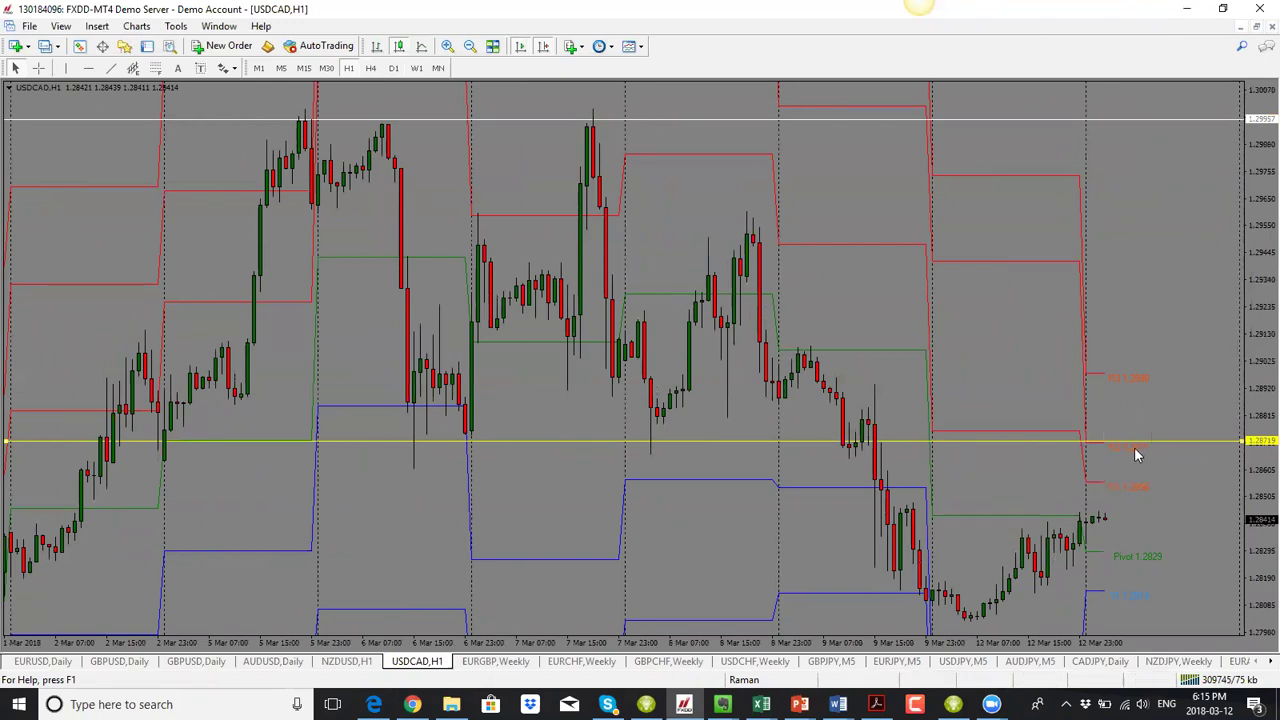
drag(807, 443, 816, 385)
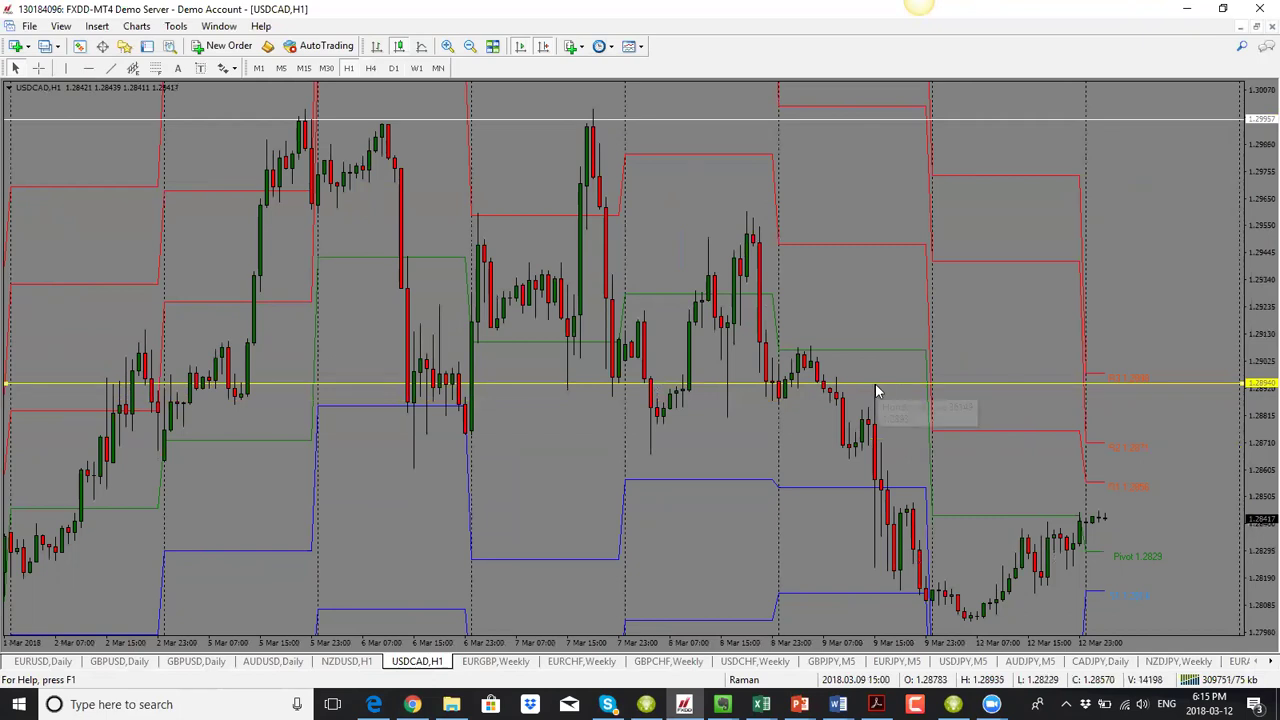
drag(950, 391, 955, 444)
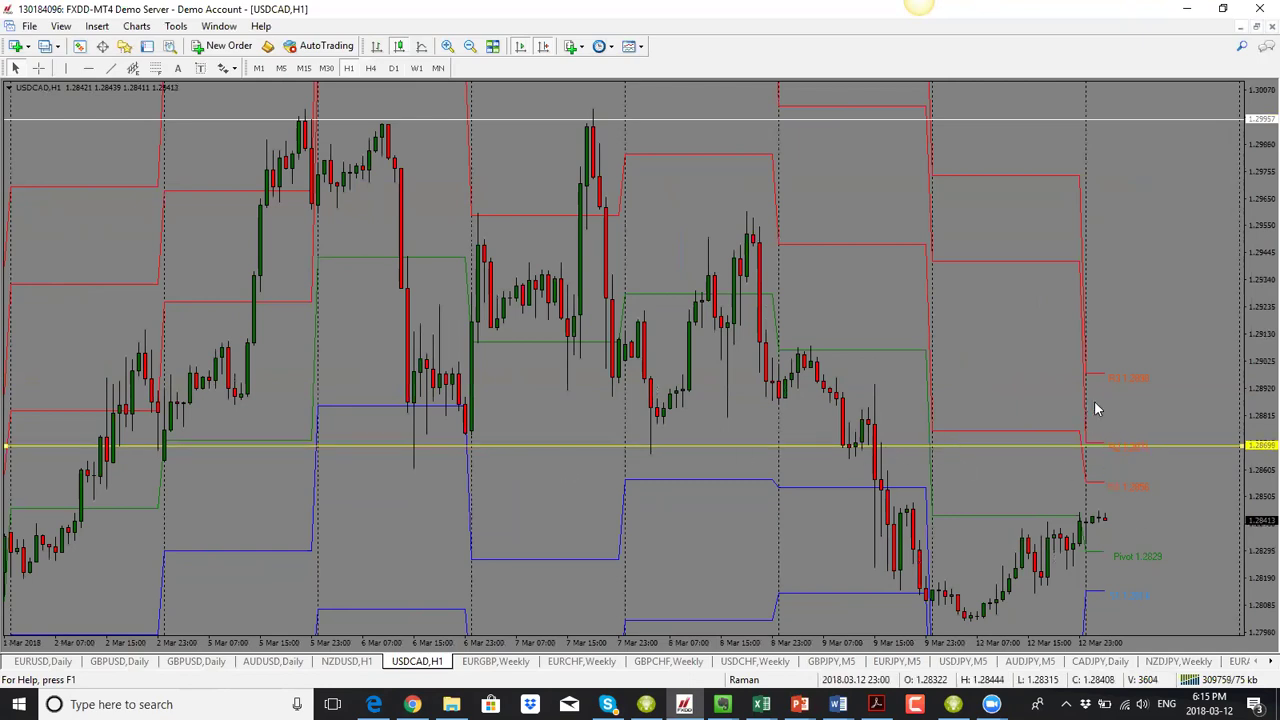
click(393, 68)
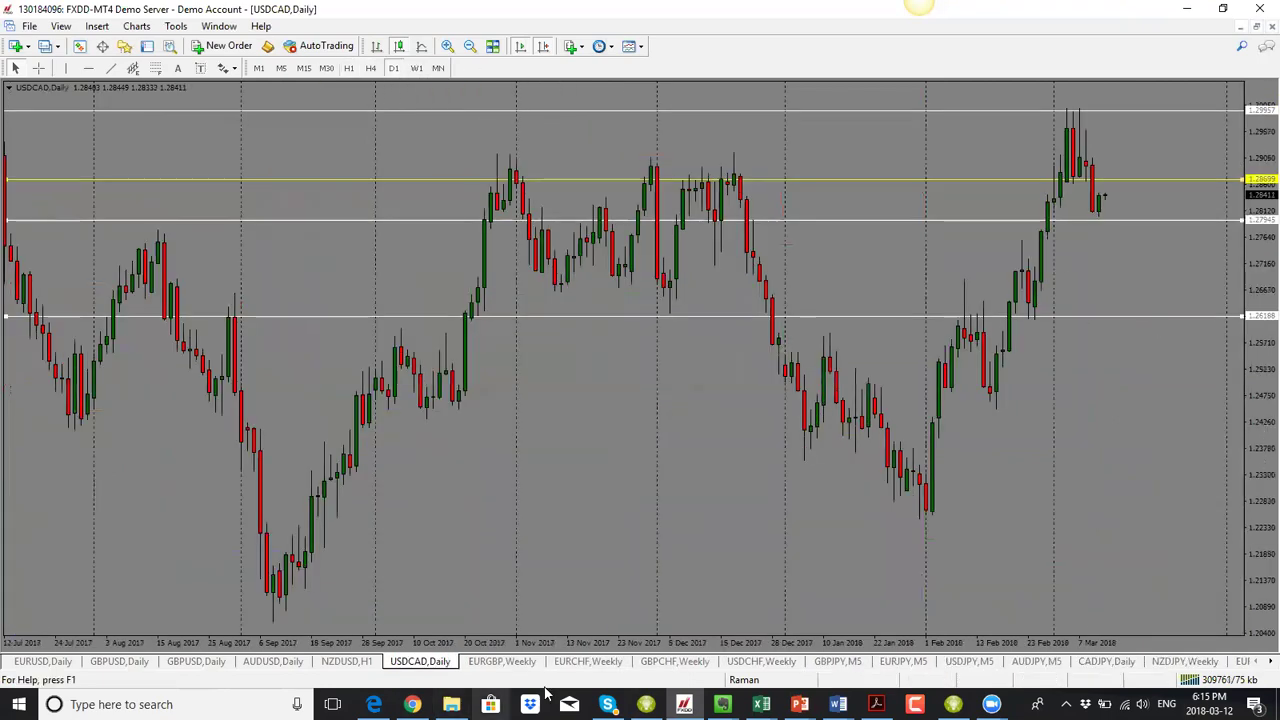
- Set the EURGBP chart to the daily timeframe and add a horizontal support line at about 0.8820
click(522, 664)
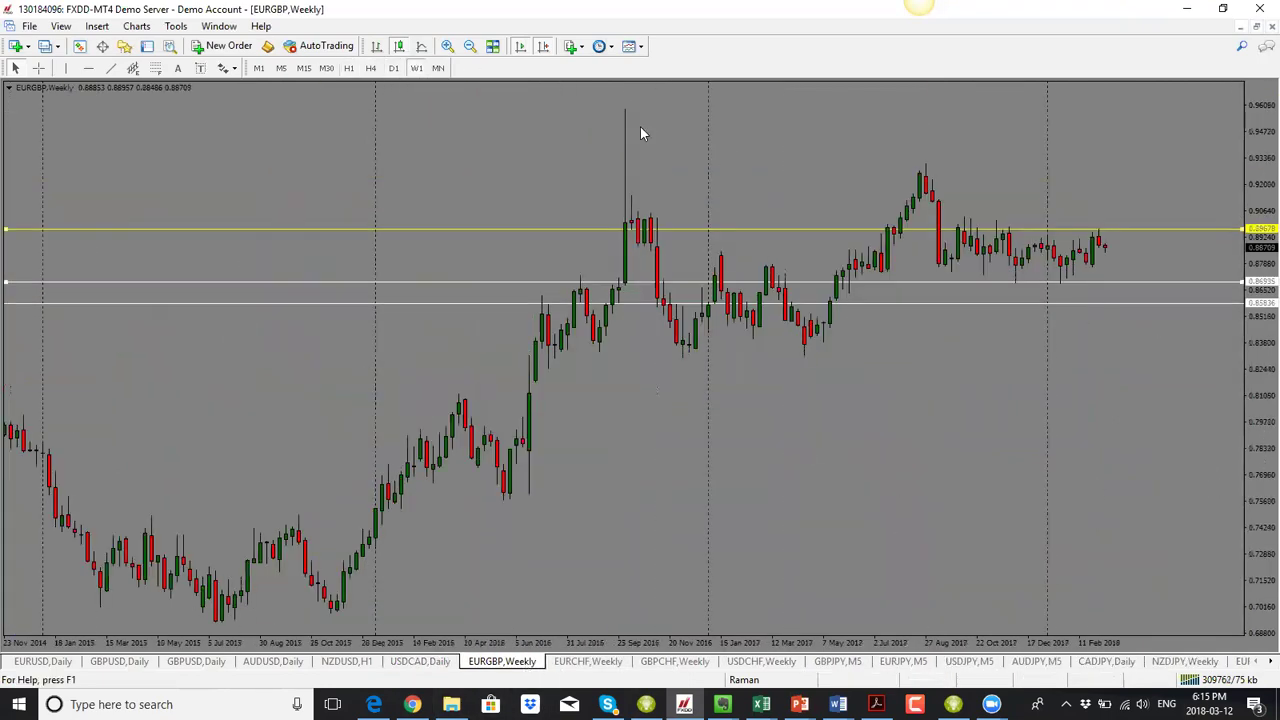
click(393, 68)
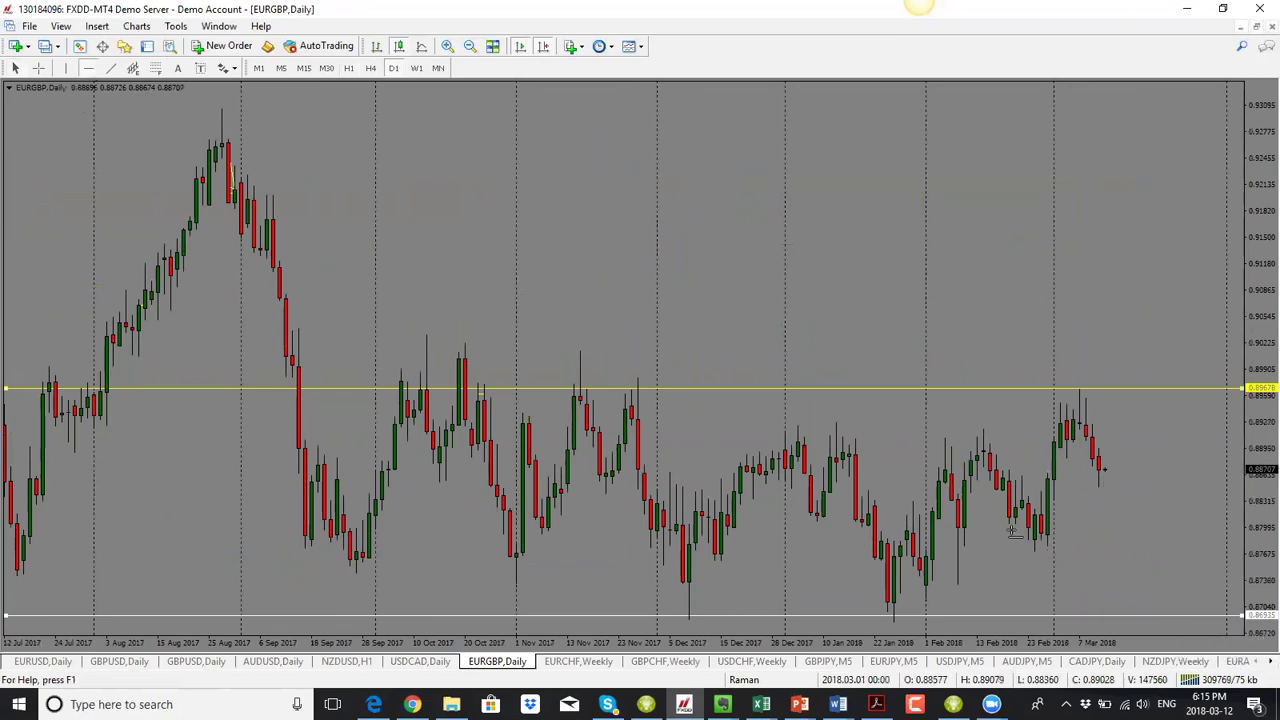
click(1062, 500)
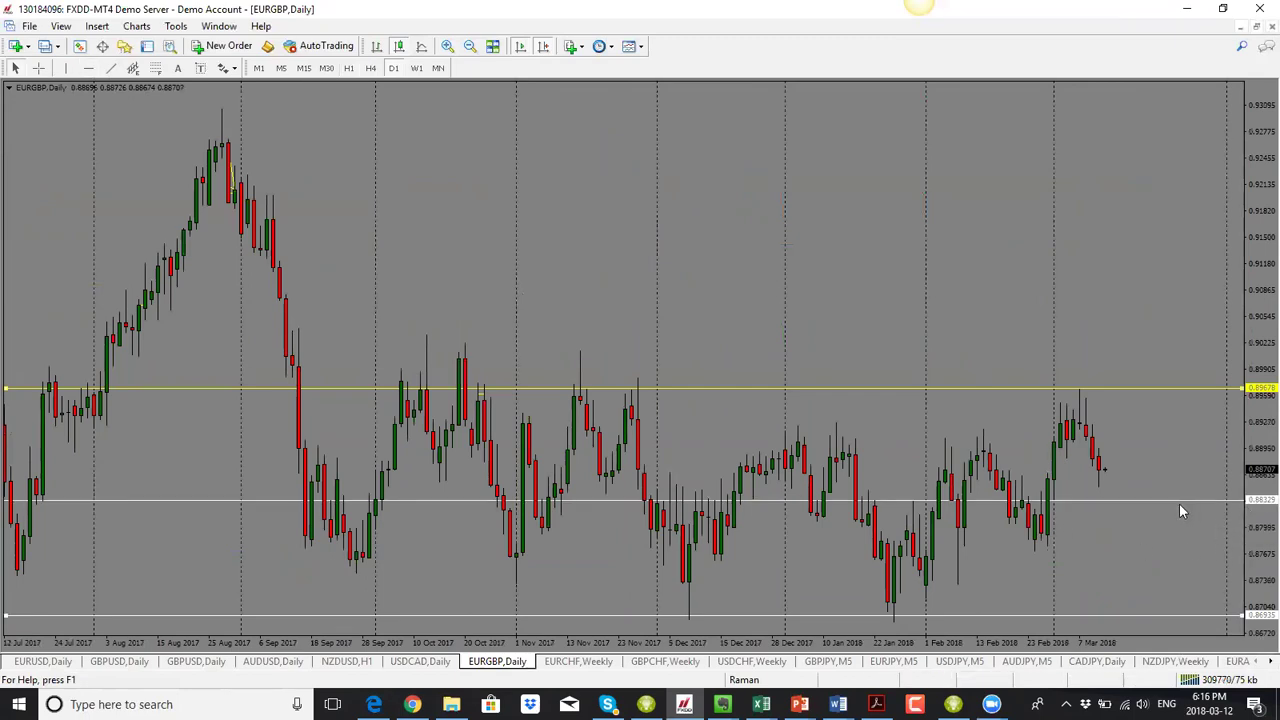
drag(1180, 504, 1178, 507)
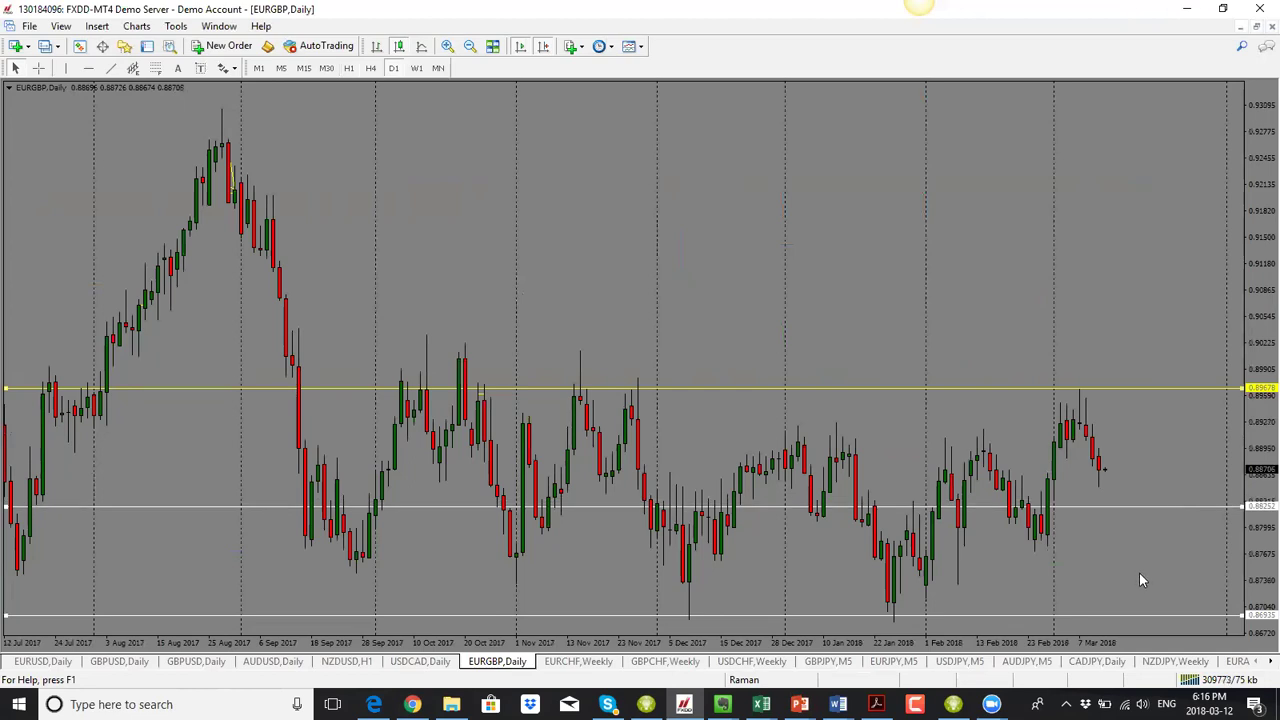
drag(1068, 513, 1070, 508)
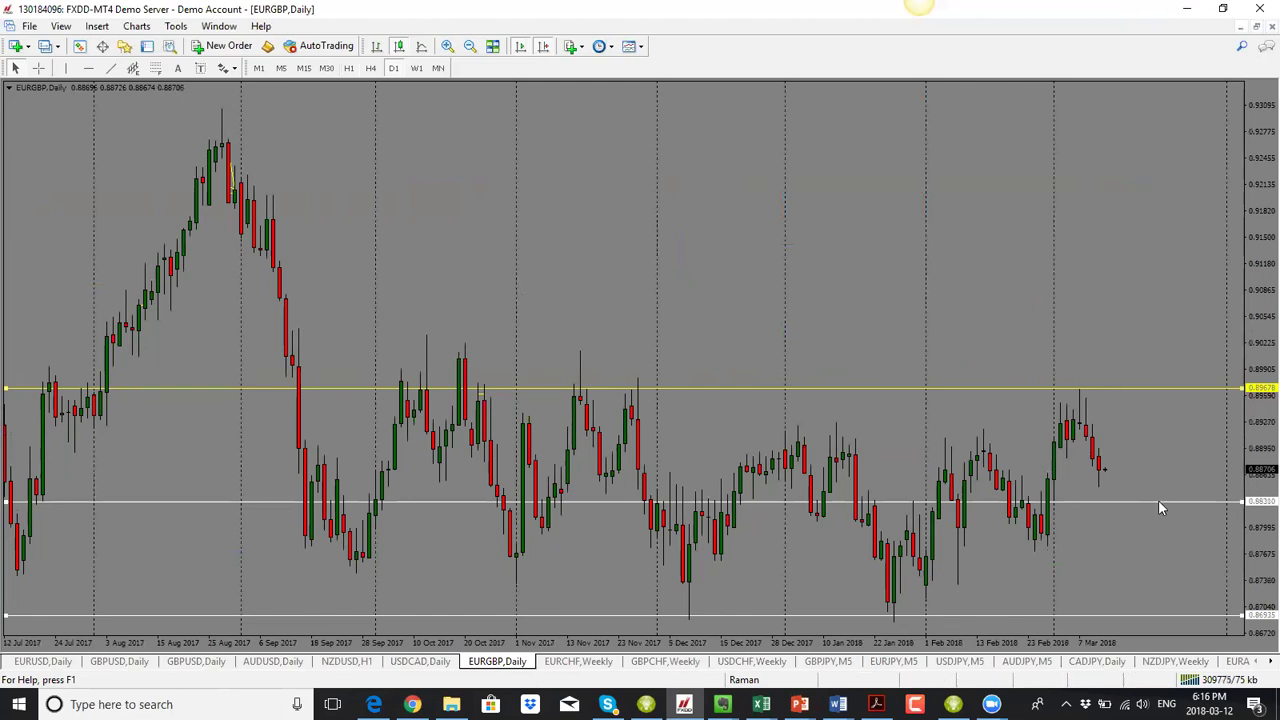
drag(1158, 501, 1157, 511)
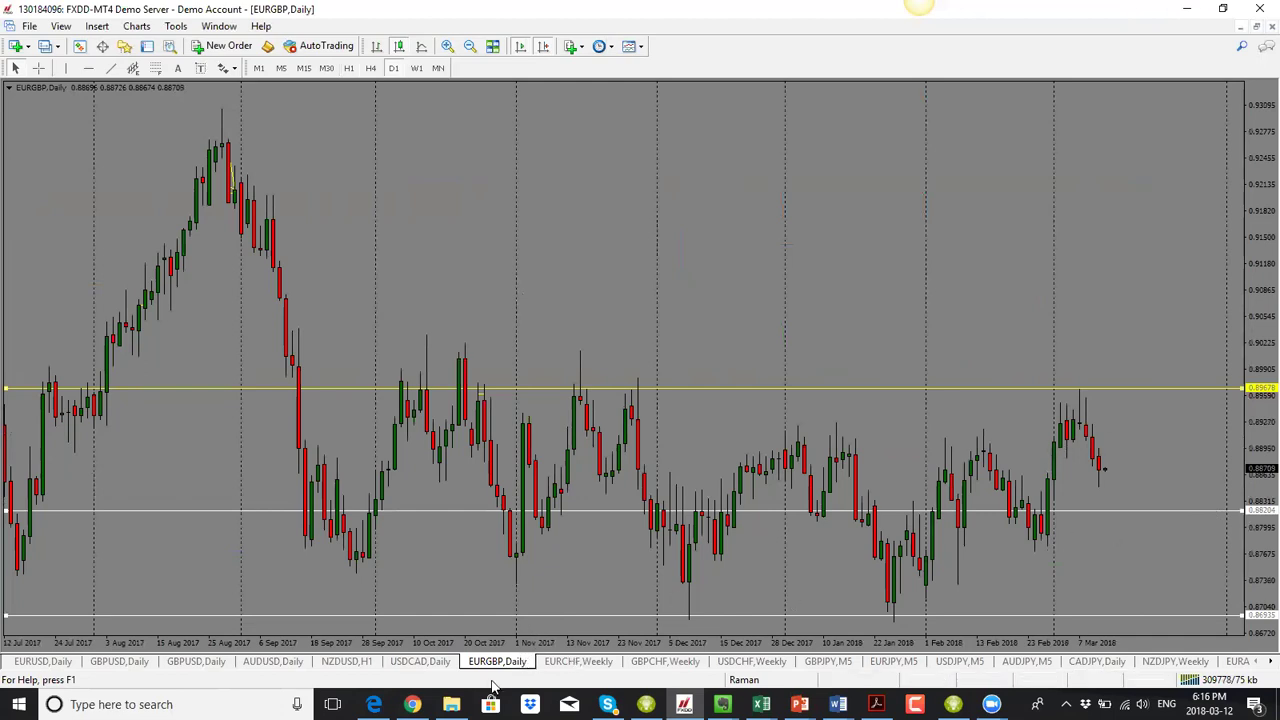
- Open the EURCHF chart and set it to the daily timeframe
click(580, 662)
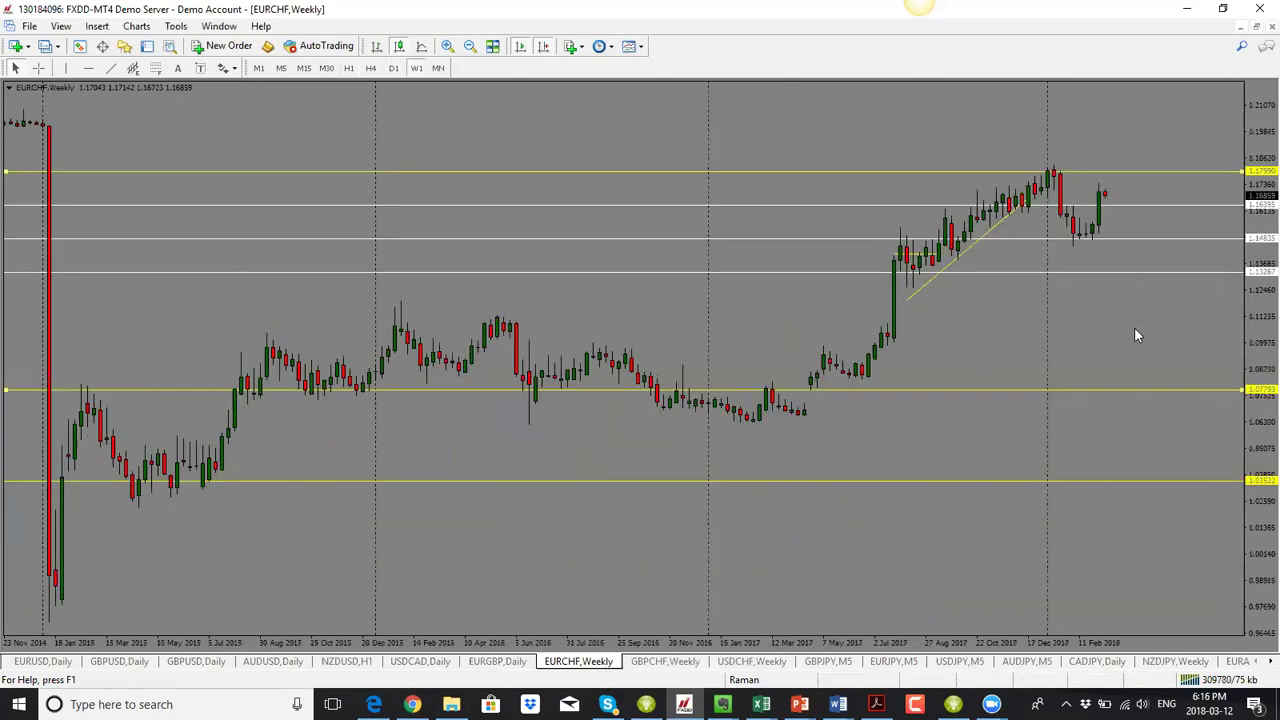
click(394, 68)
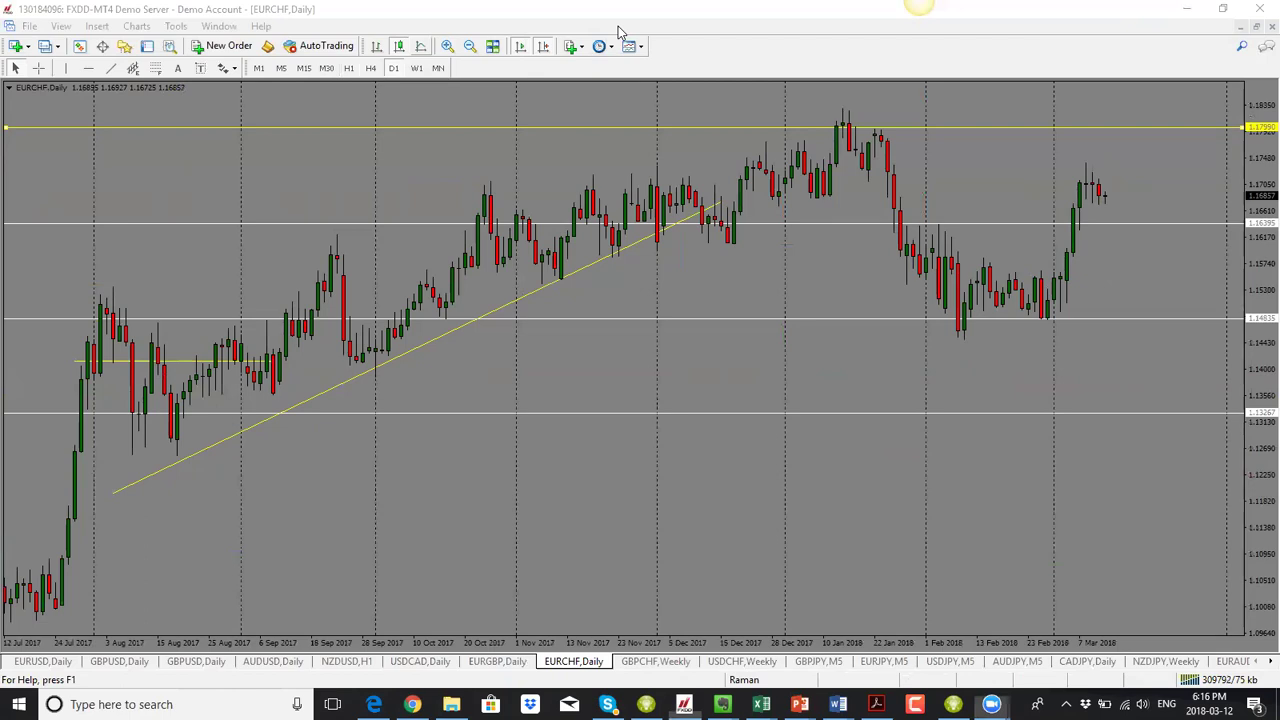
- Sketch red price paths on EURCHF, one from the late-February low and one from the latest candle toward the 1.1799 line, erasing each
mouse_move(1043, 315)
mouse_down()
mouse_move(1088, 165)
mouse_move(1108, 222)
mouse_move(1136, 128)
mouse_up()
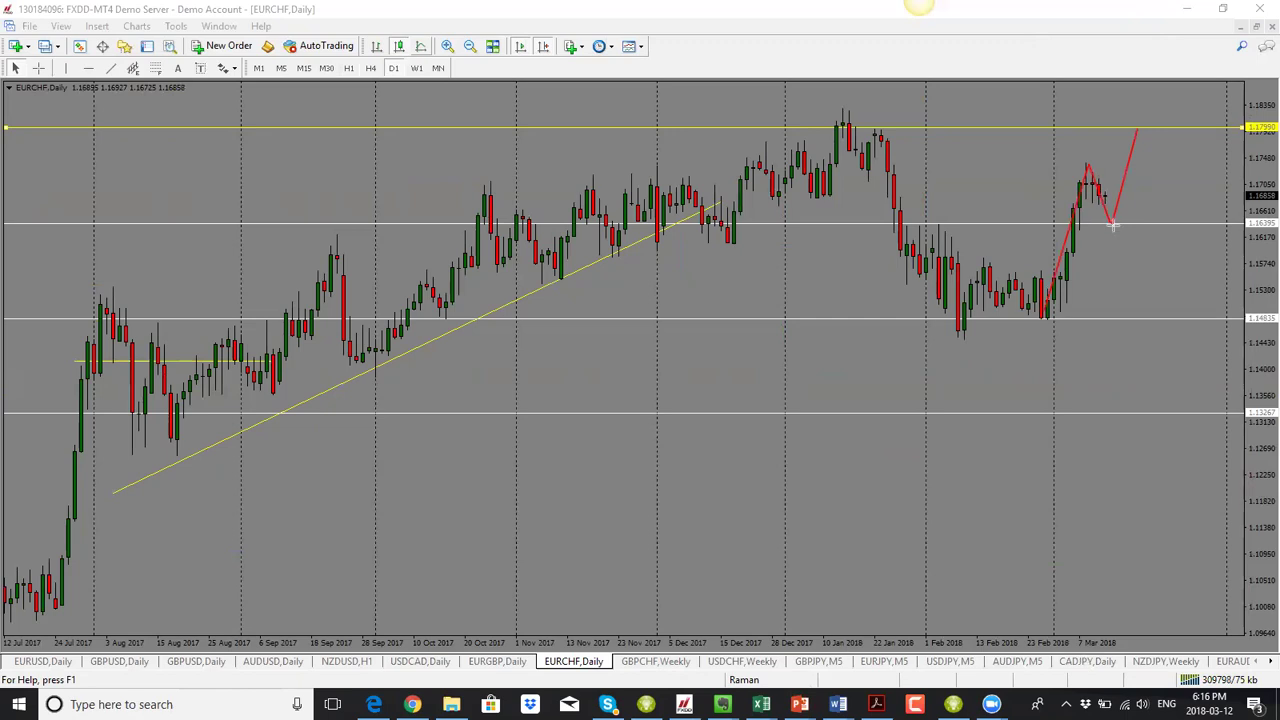
key(BackSpace)
key(BackSpace)
key(BackSpace)
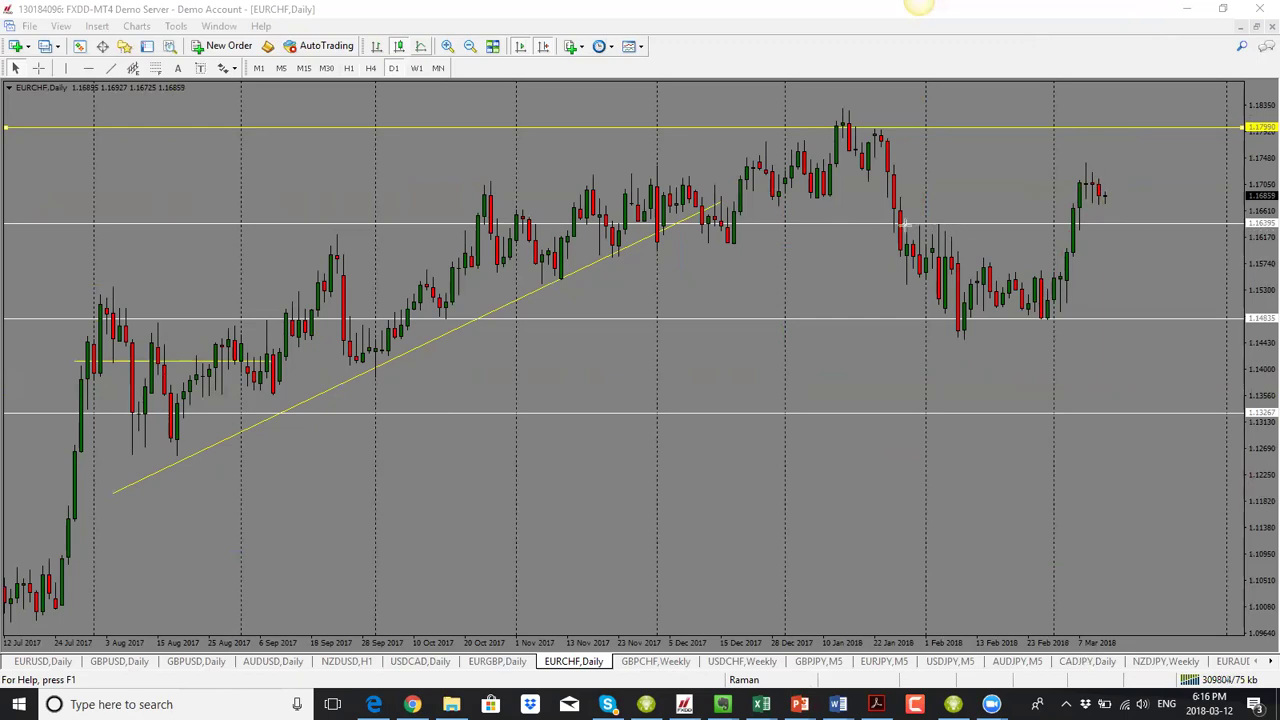
drag(1106, 194, 1116, 220)
drag(1116, 220, 1142, 148)
key(BackSpace)
key(BackSpace)
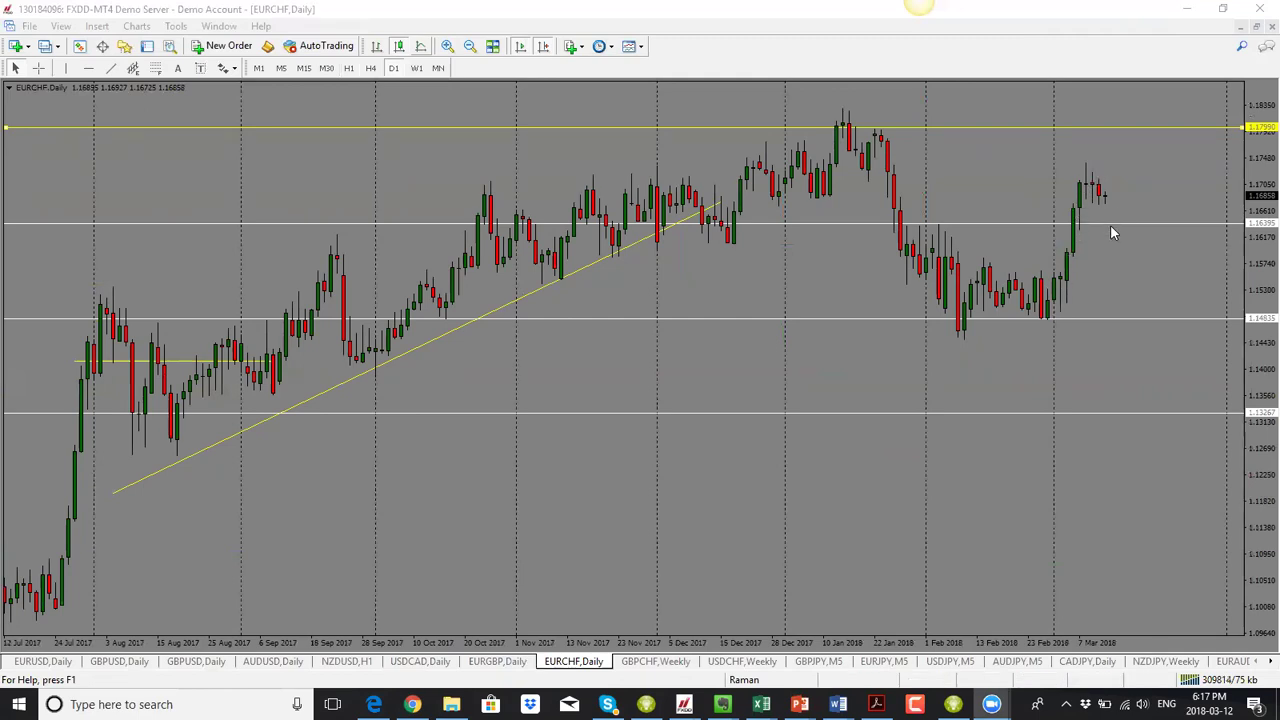
- On the GBPCHF daily chart, lower the yellow line to about 1.3195 and check it on the hourly timeframe
click(656, 662)
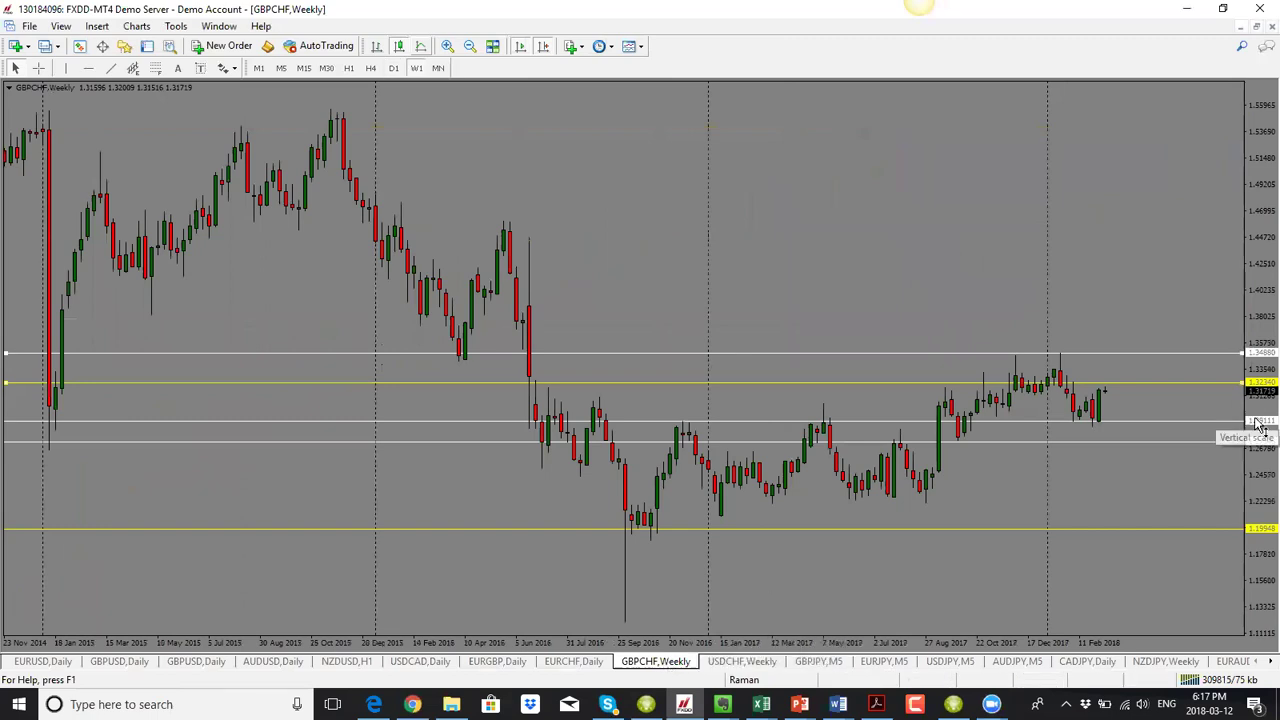
click(393, 67)
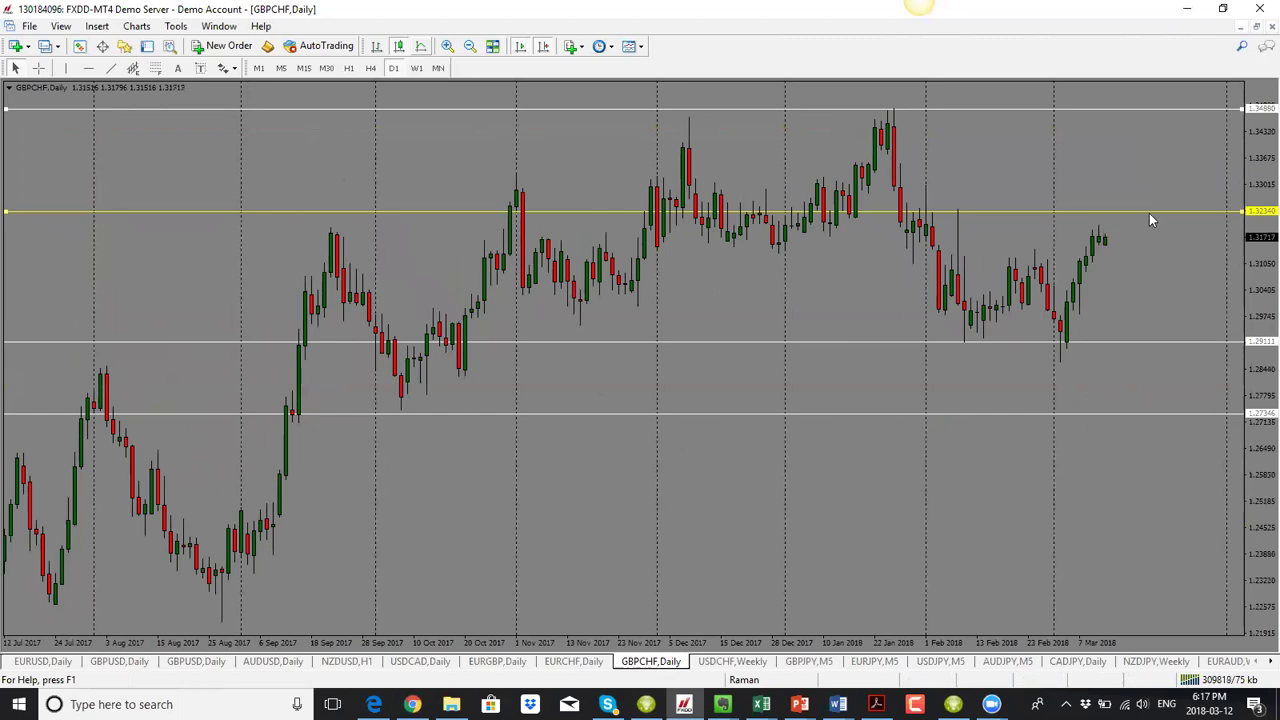
drag(1149, 213, 1155, 227)
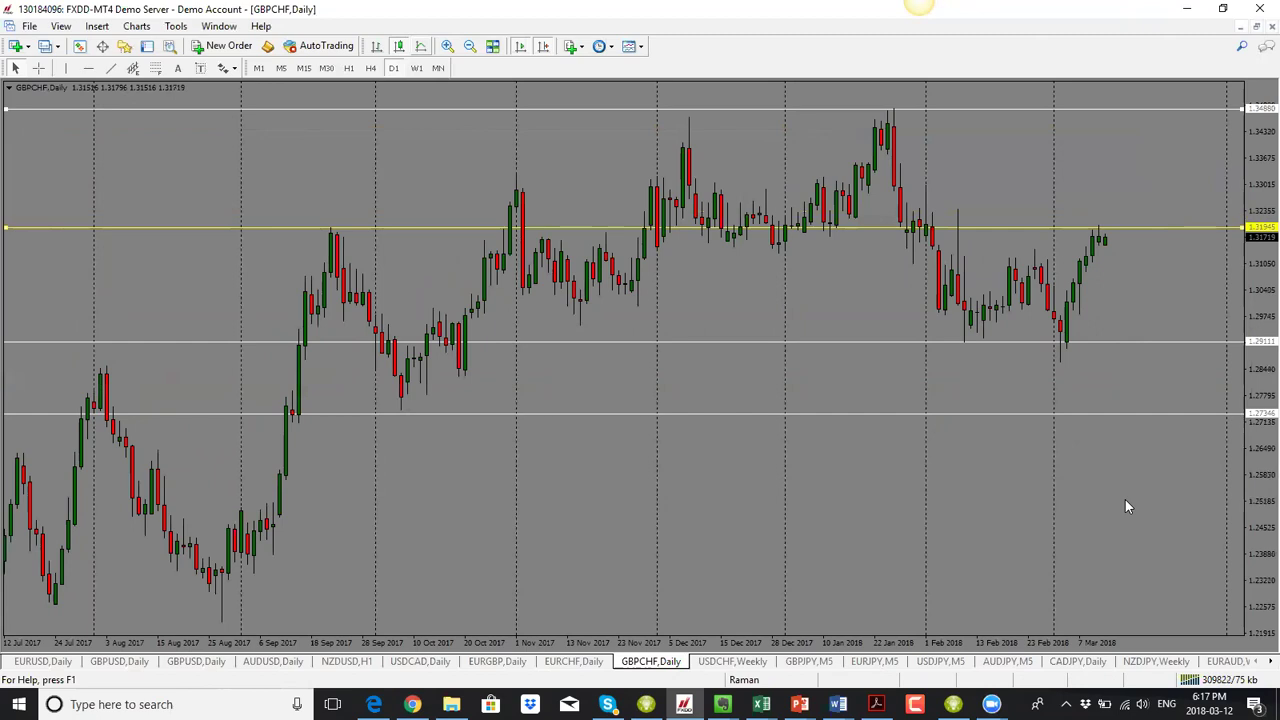
click(348, 67)
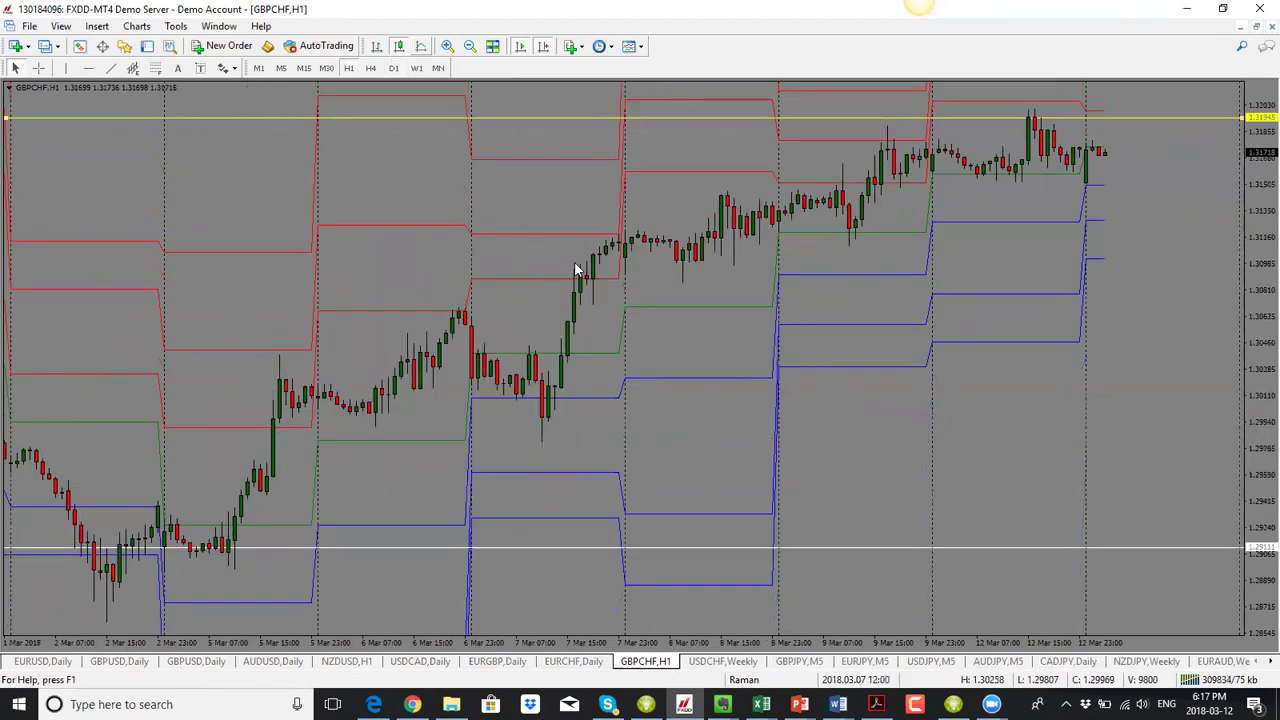
- Sketch and erase a declining price path from GBPCHF's yellow line, and raise that line to about 1.3200 on the daily timeframe
mouse_move(896, 175)
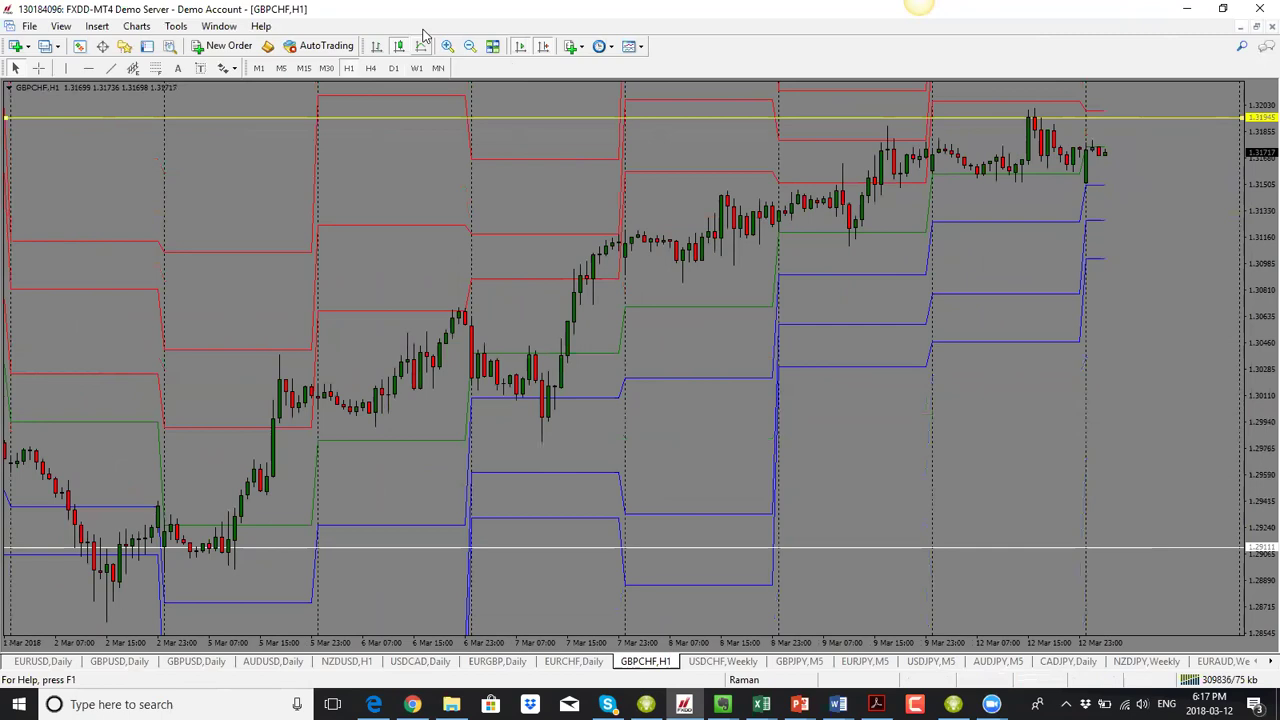
mouse_move(1116, 121)
mouse_down()
mouse_move(1143, 152)
mouse_move(1177, 120)
mouse_move(1194, 172)
mouse_move(1213, 152)
mouse_move(1238, 292)
mouse_up()
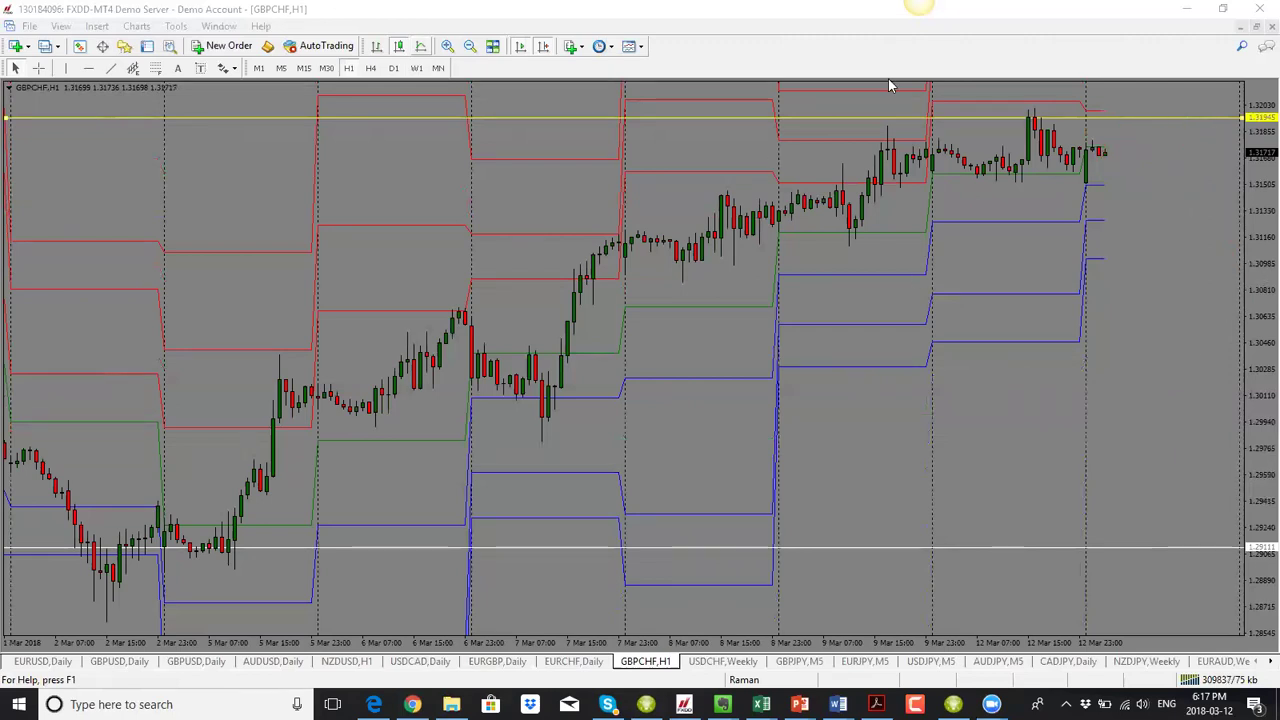
click(395, 68)
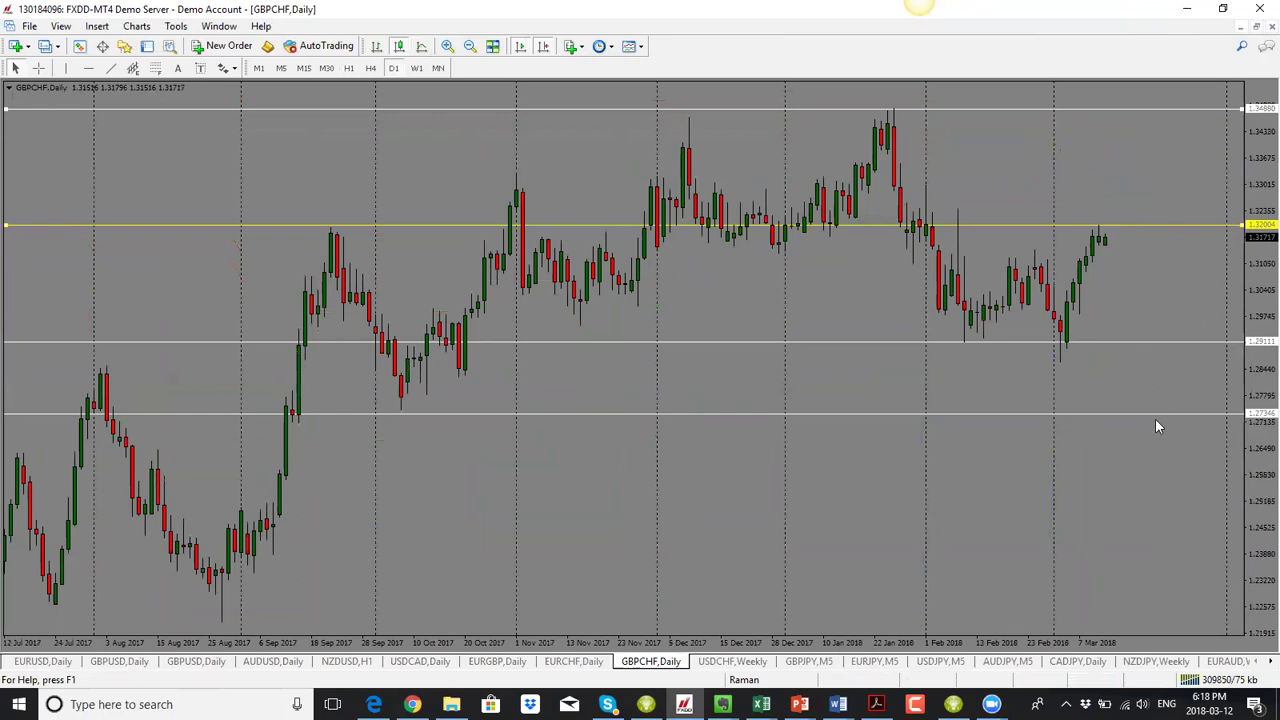
- Move GBPCHF's lowest white line to about 1.3125, compare it on the hourly timeframe, and raise it to about 1.3303 on the daily
drag(1156, 414, 1198, 257)
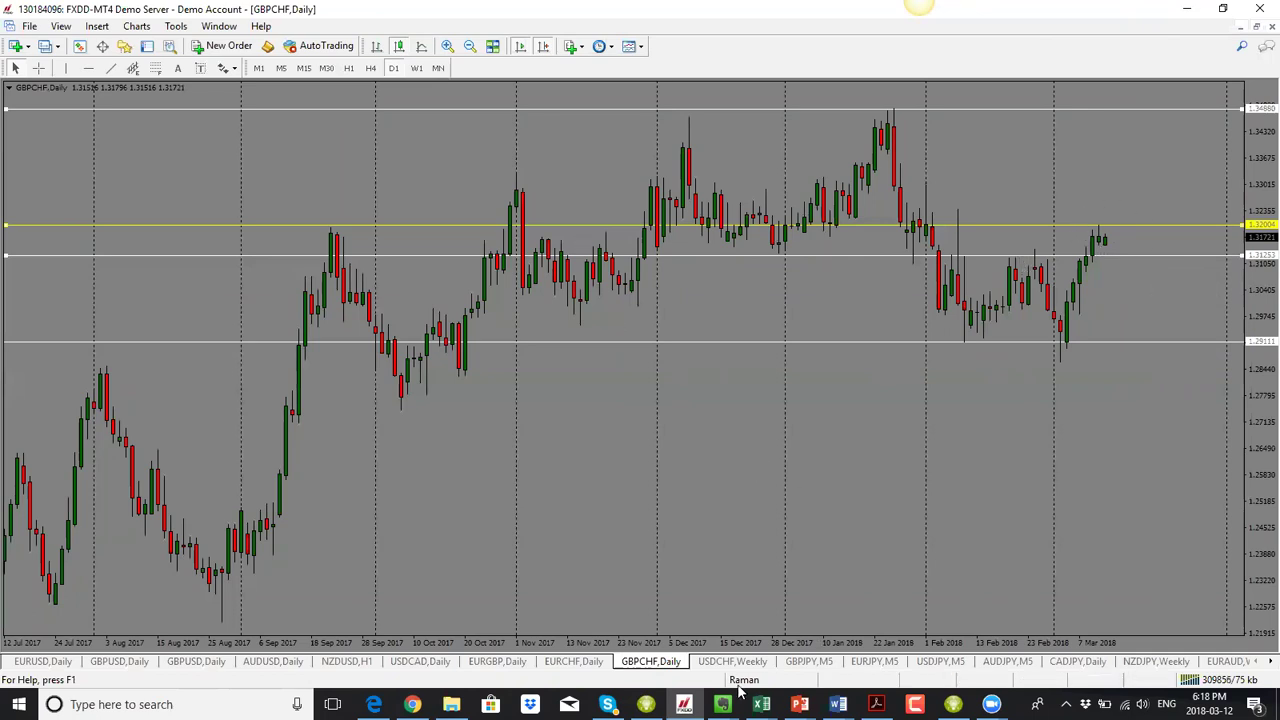
click(348, 68)
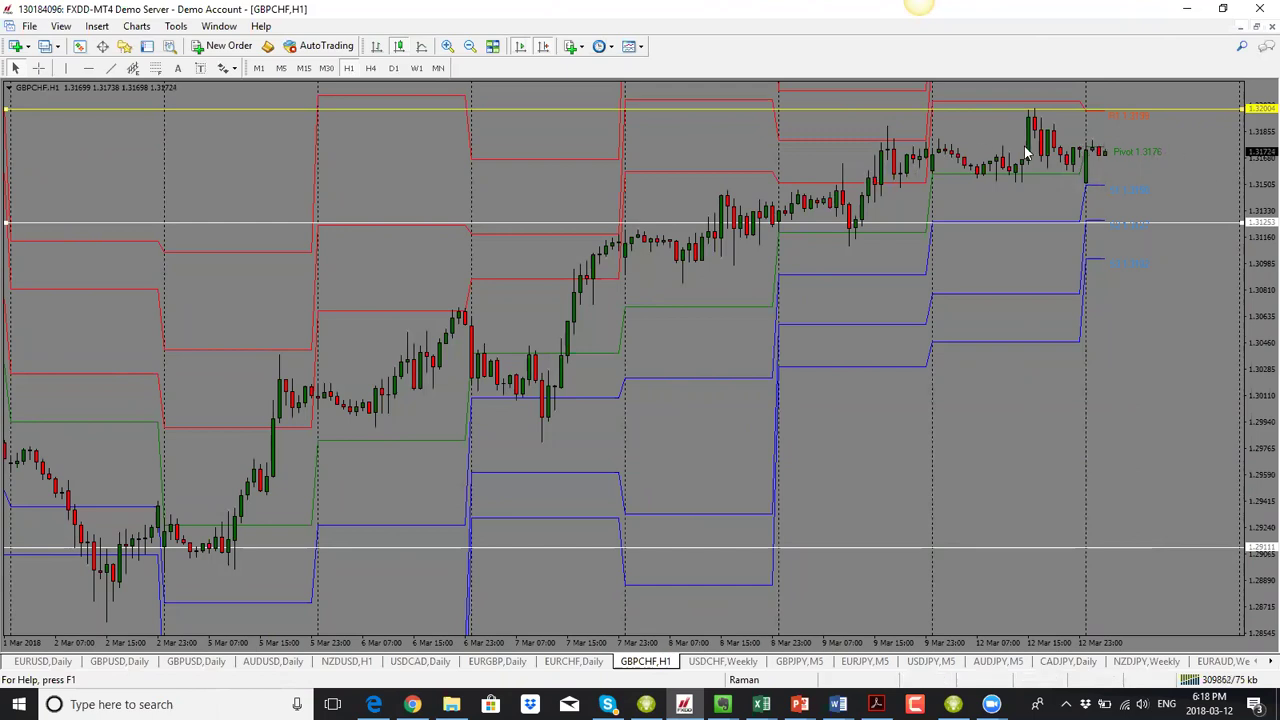
click(394, 68)
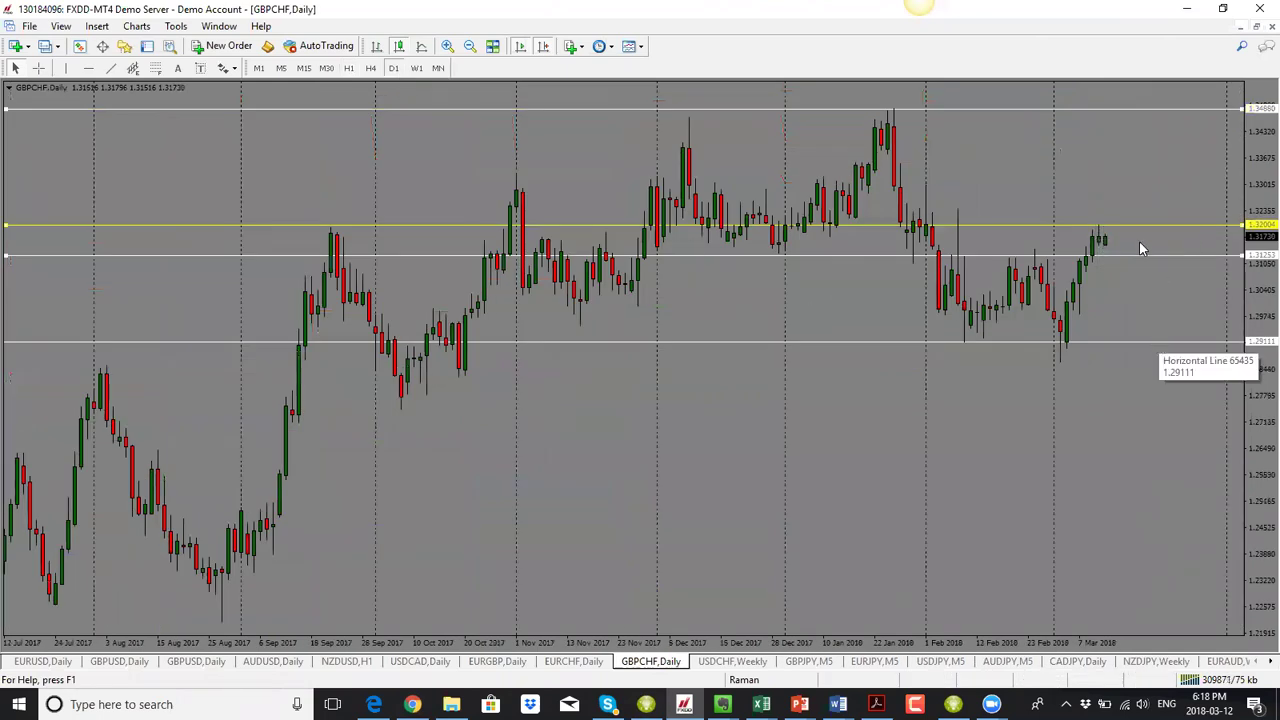
drag(1131, 257, 1130, 186)
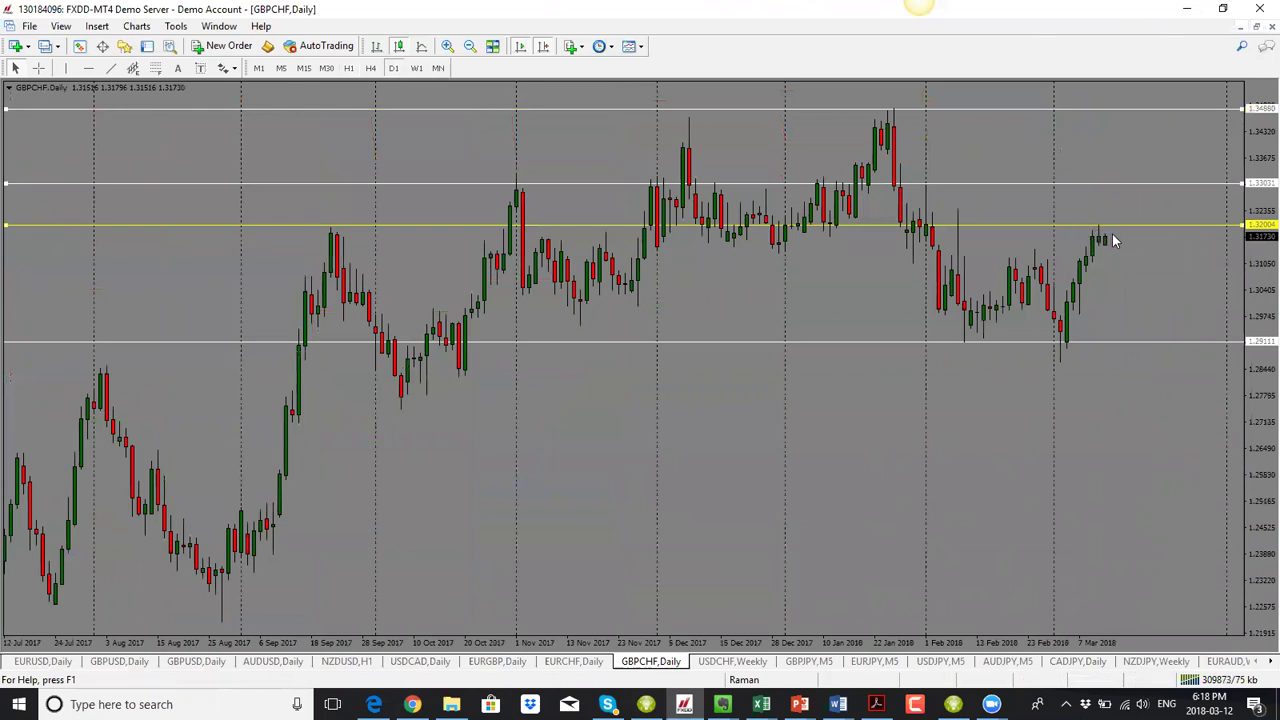
- Set USDCHF to the daily timeframe, then sketch and erase a red path from the early-March low, retesting 0.9429 and rising toward 0.9635
click(714, 662)
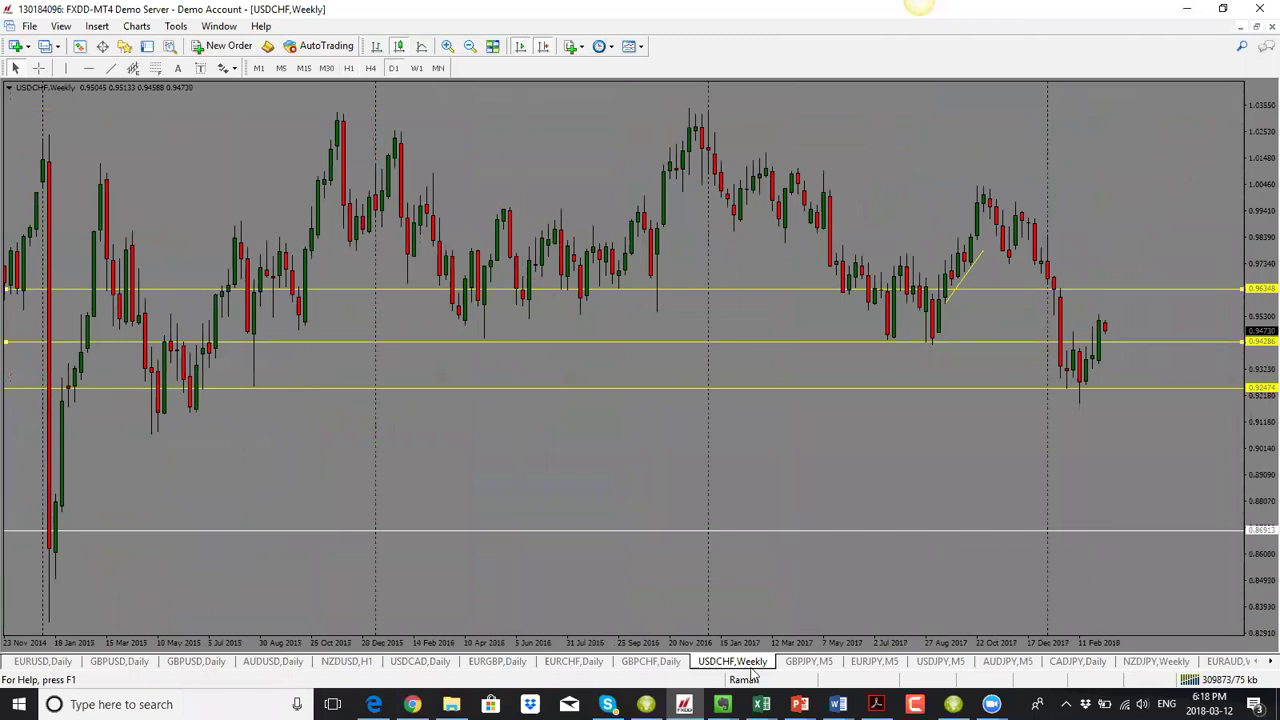
click(370, 68)
click(393, 68)
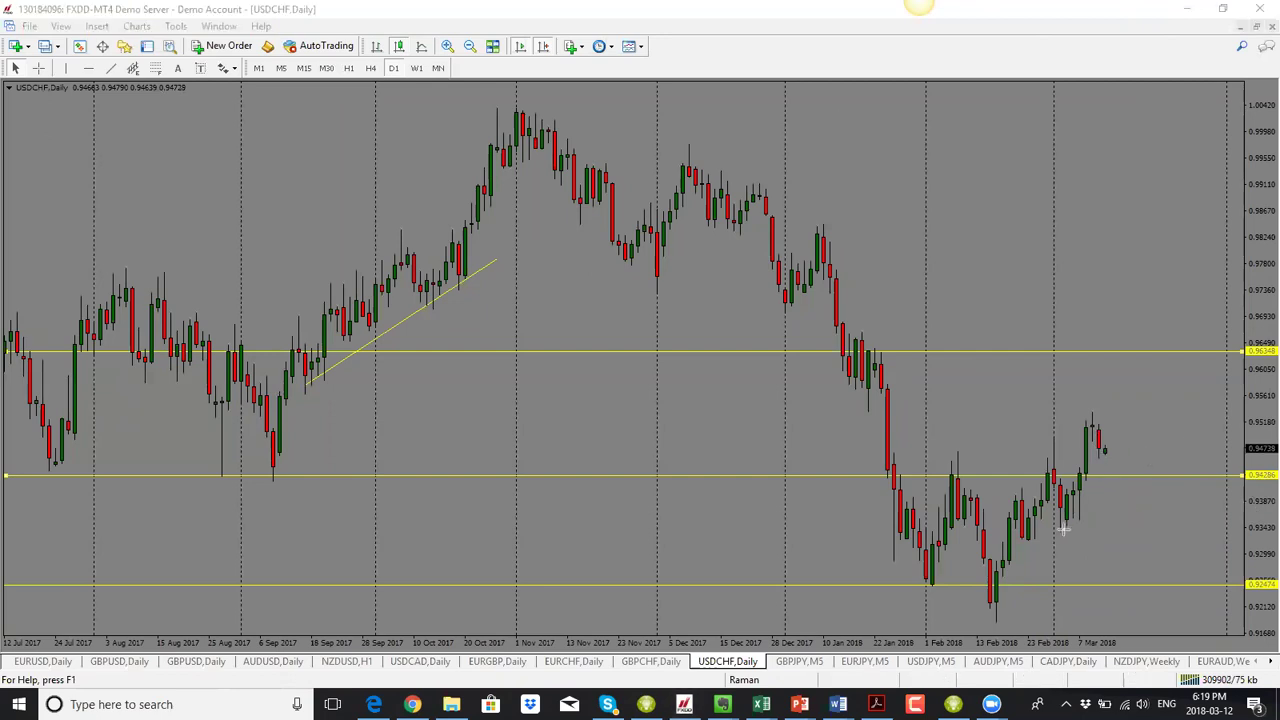
mouse_move(1065, 528)
mouse_down()
mouse_move(1094, 414)
mouse_move(1112, 478)
mouse_move(1133, 372)
mouse_up()
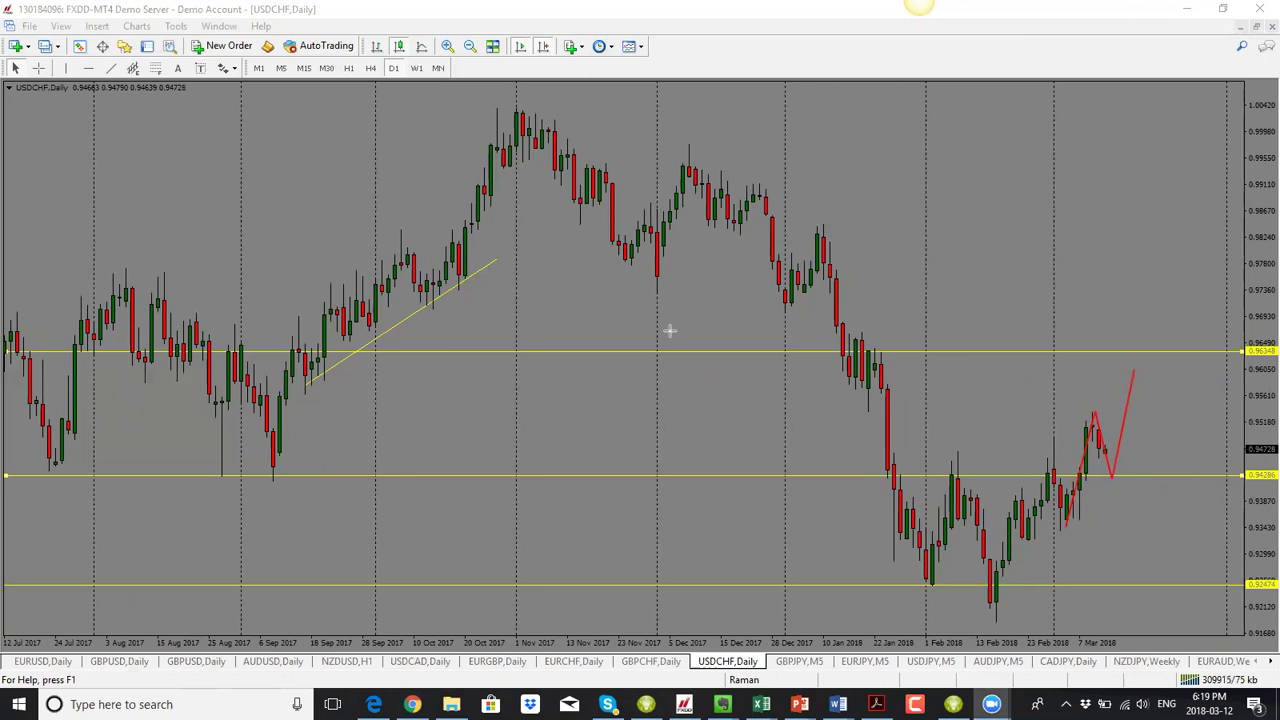
key(Escape)
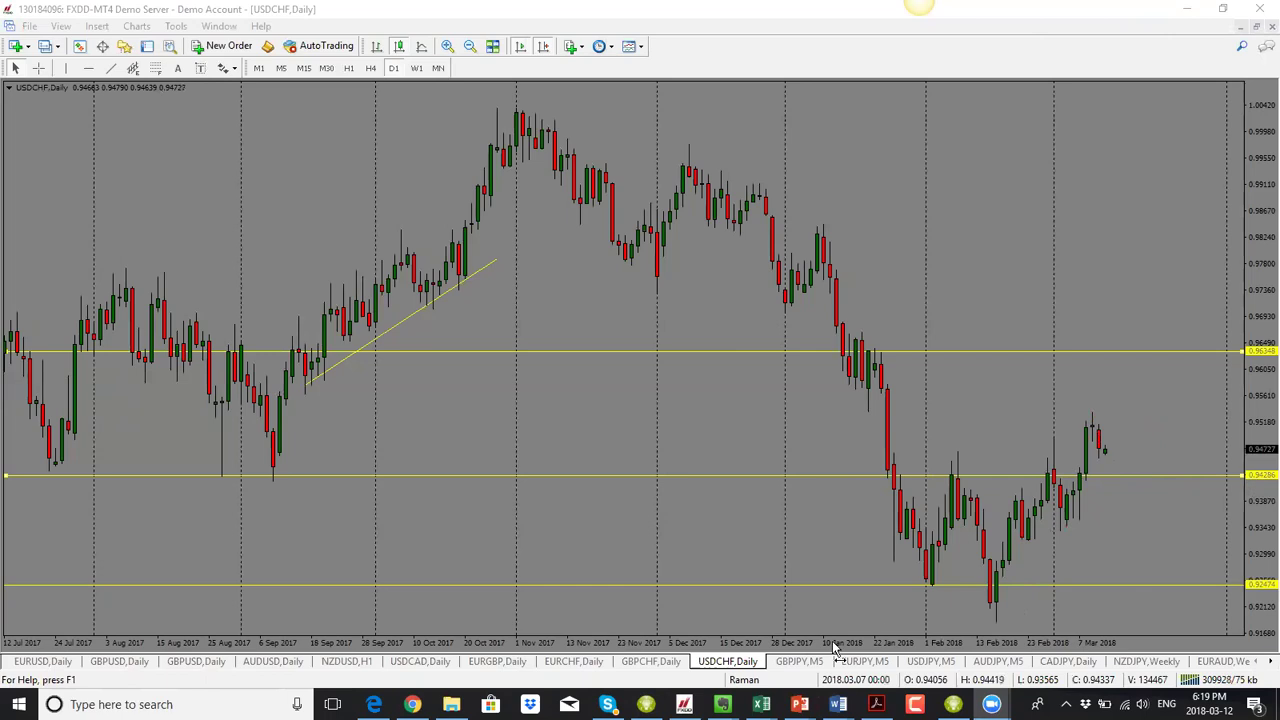
- Open the GBPJPY chart on the daily timeframe and enlarge its candles
click(800, 662)
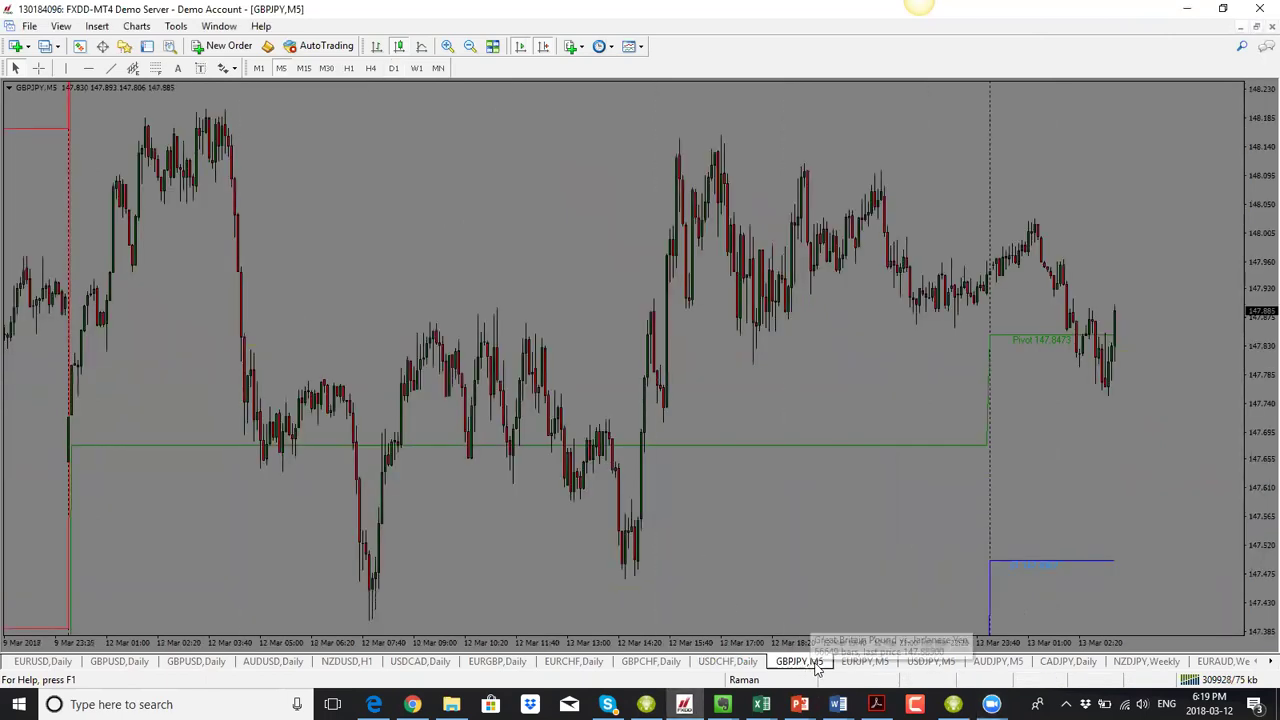
click(393, 67)
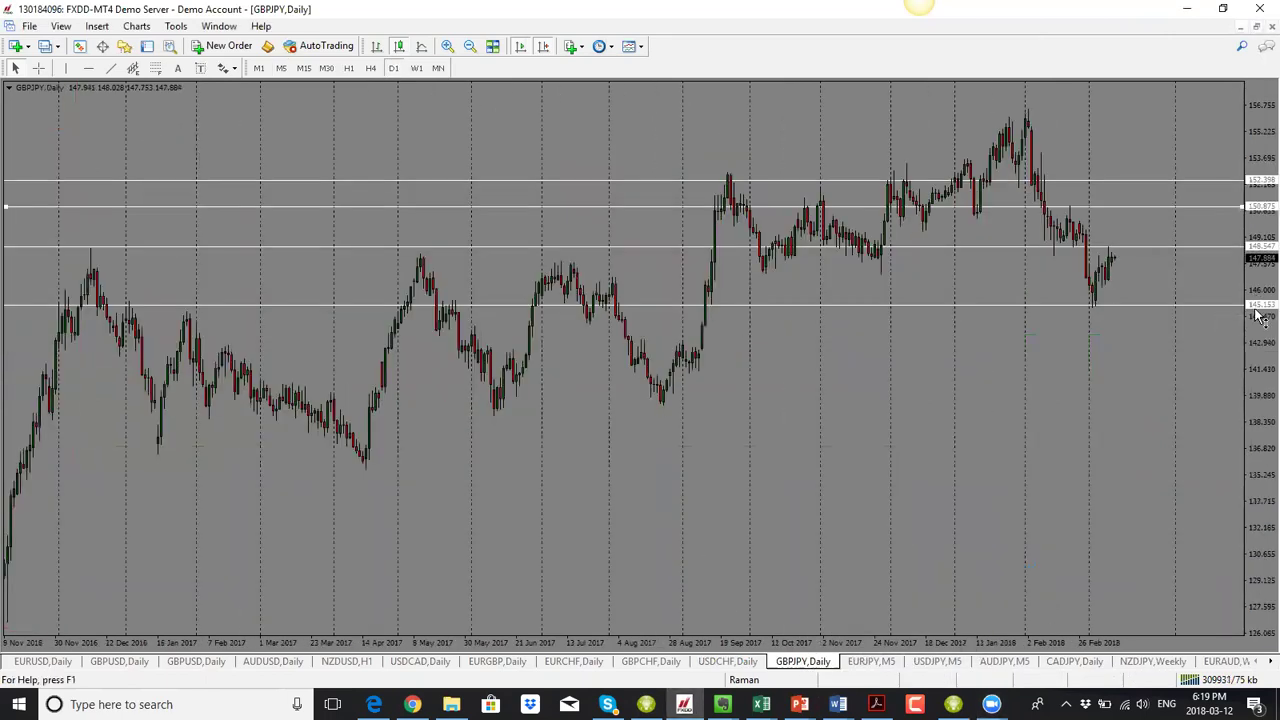
click(445, 46)
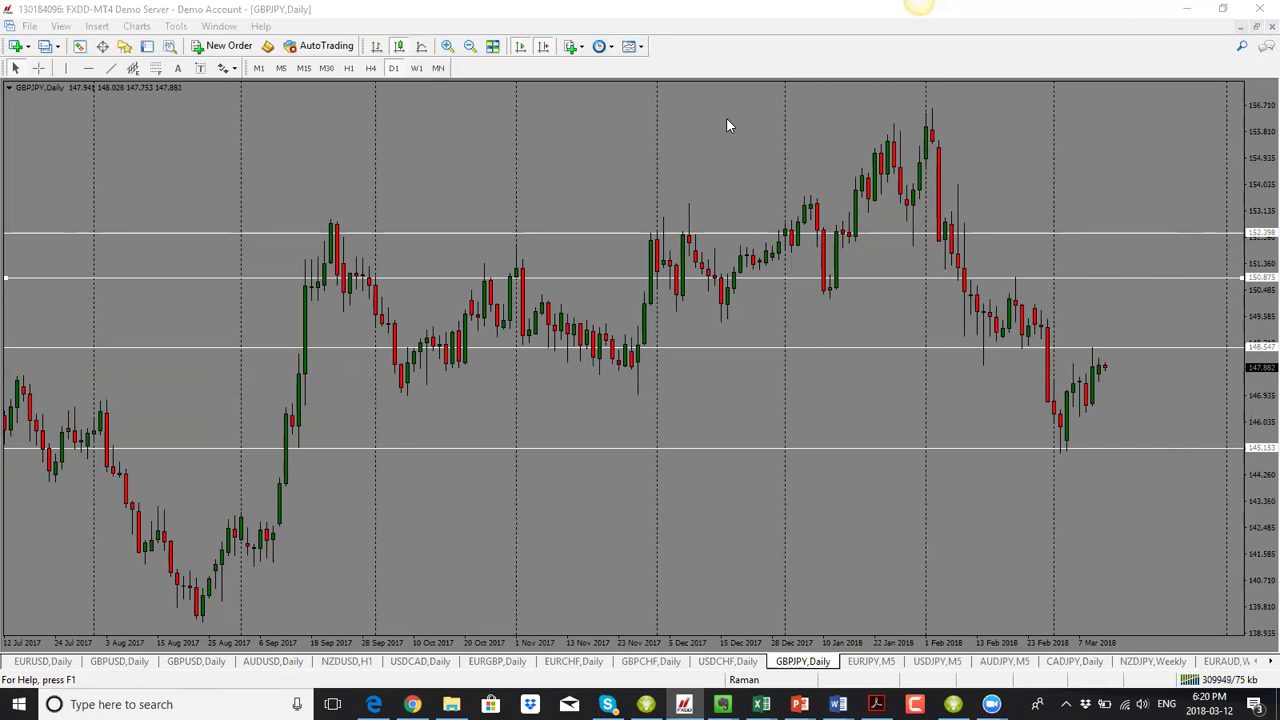
- Sketch red rejection and breakout paths at GBPJPY's 148.547 line, mark levels there and near 150.1, and erase the drawings
drag(1109, 346, 1125, 372)
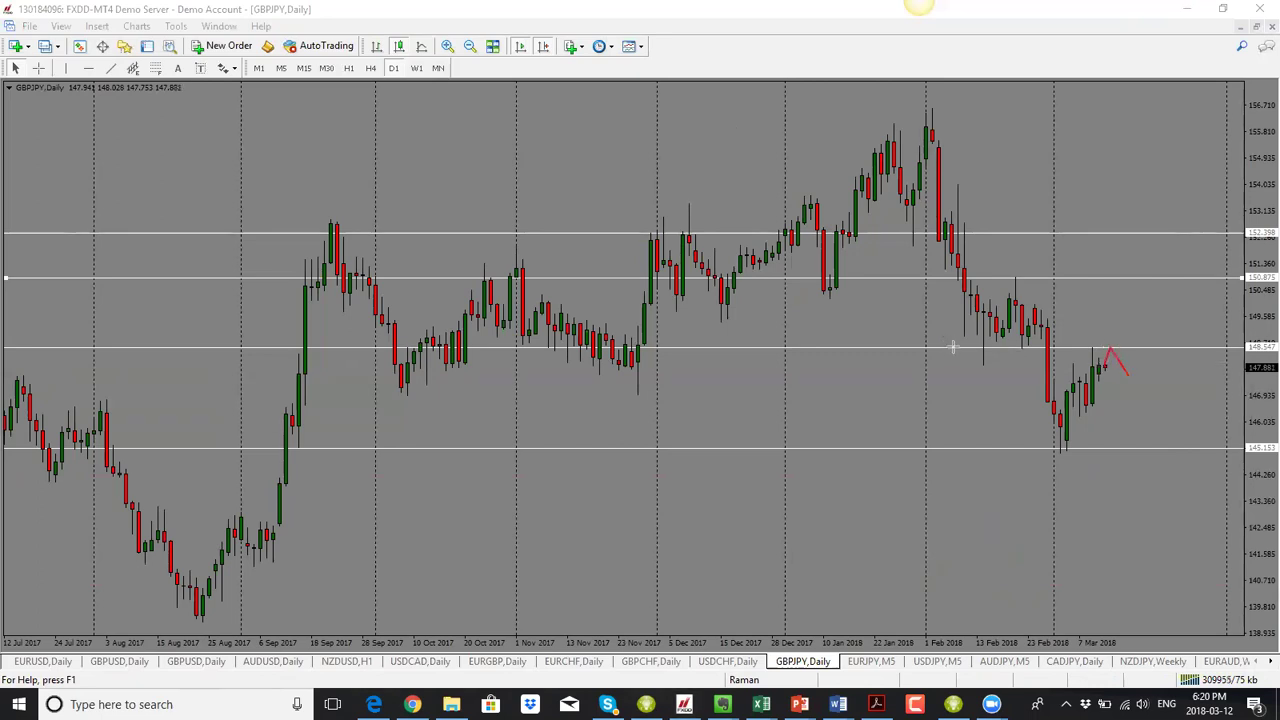
drag(1204, 346, 948, 347)
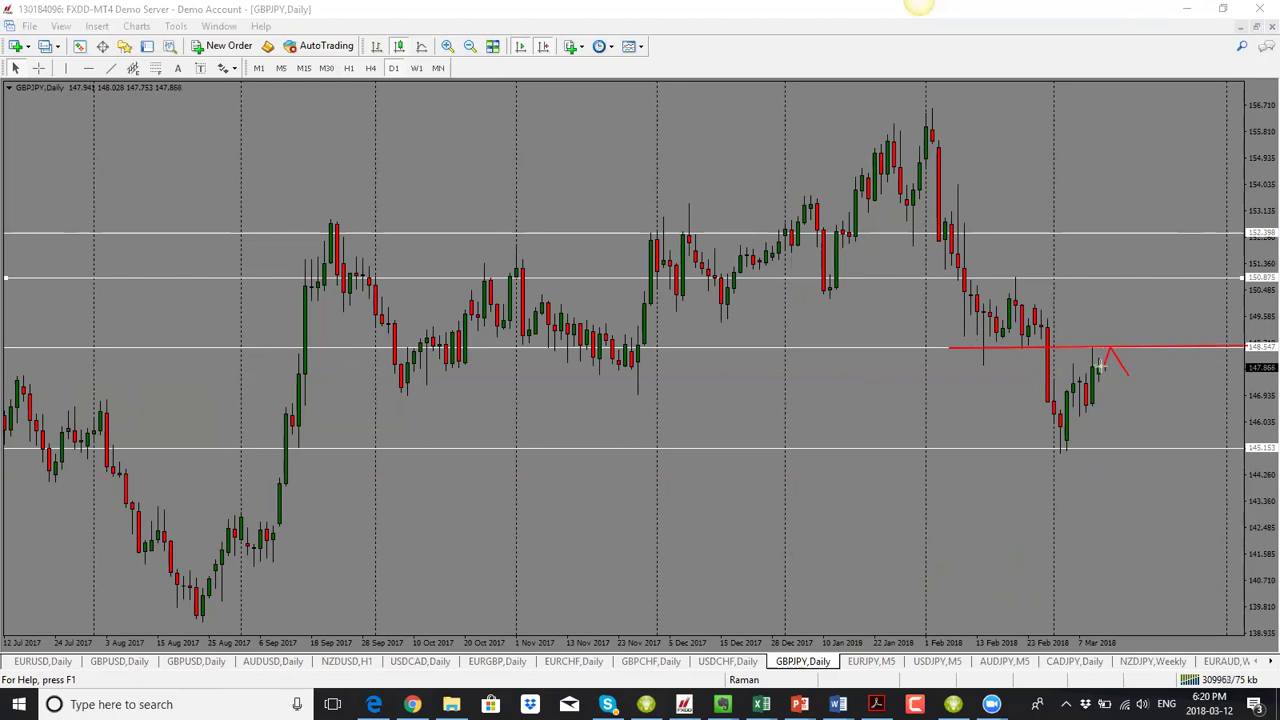
drag(1112, 348, 1115, 305)
drag(1016, 302, 1245, 301)
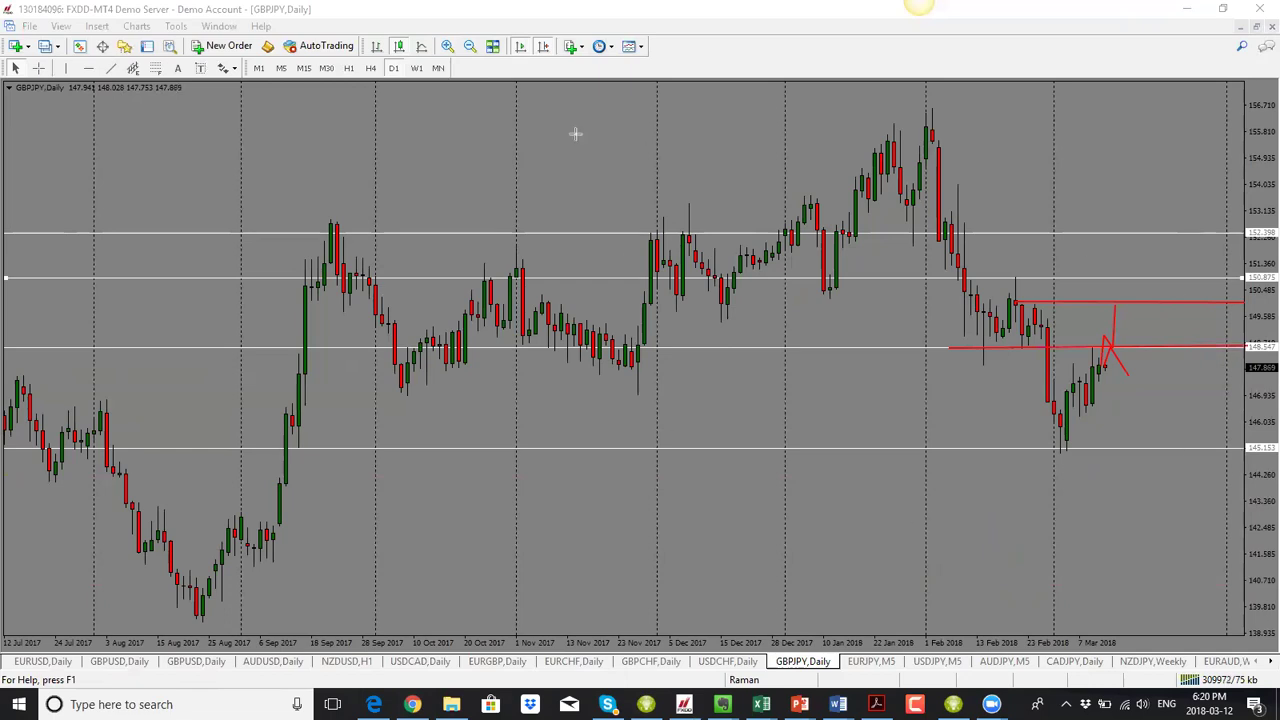
key(Escape)
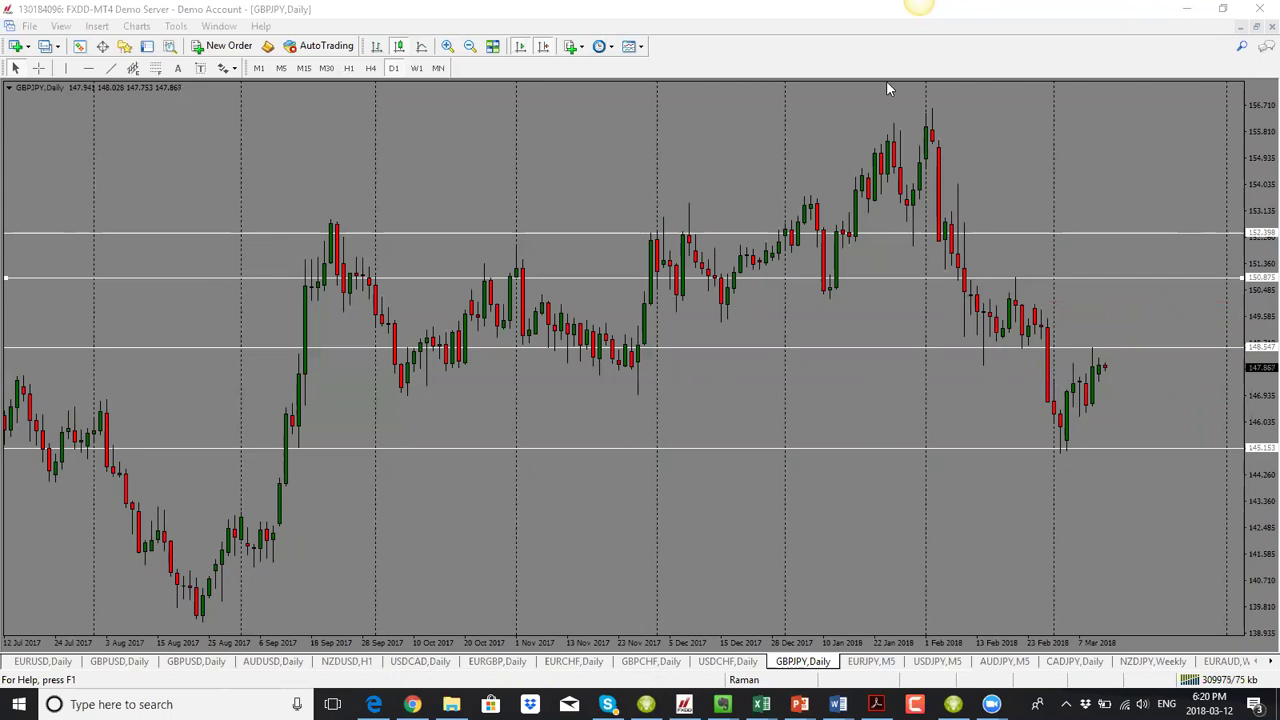
- On the GBPJPY hourly chart, sketch a red path rising to the 148.547 line and falling to about 147.2, and erase it
click(348, 68)
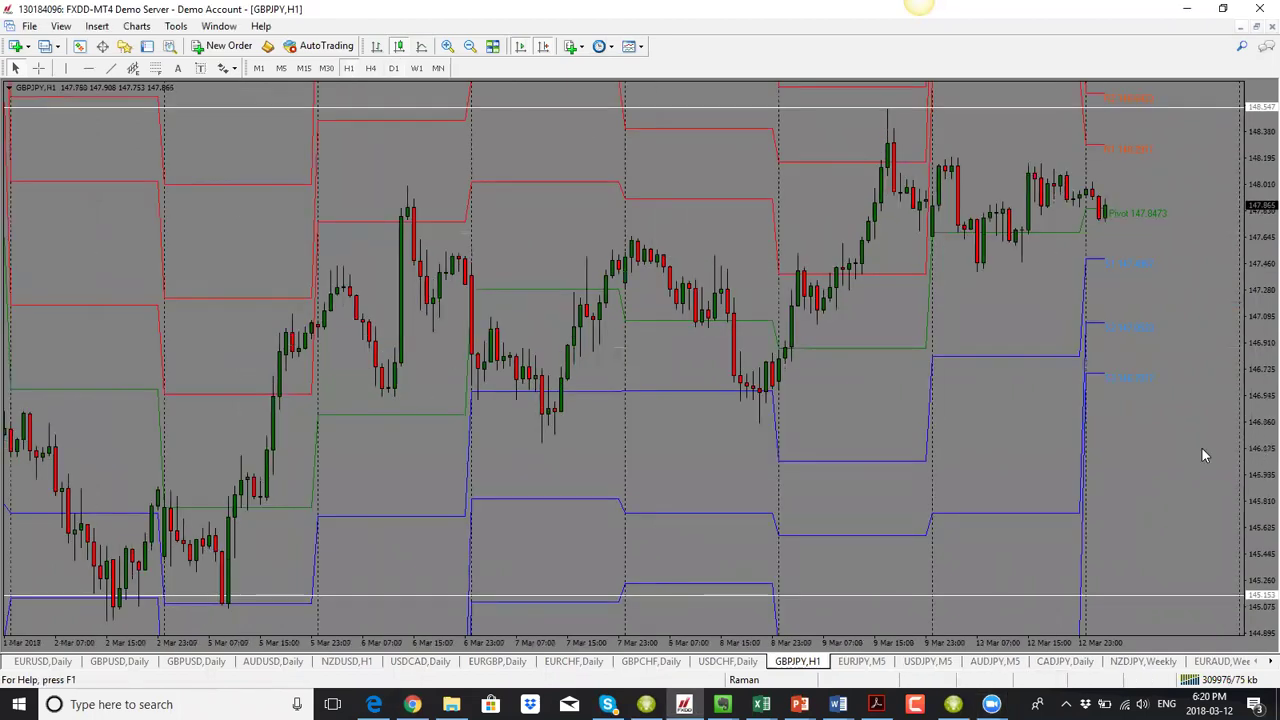
mouse_move(1110, 105)
mouse_move(1104, 206)
mouse_down()
mouse_move(1122, 112)
mouse_move(1163, 302)
mouse_up()
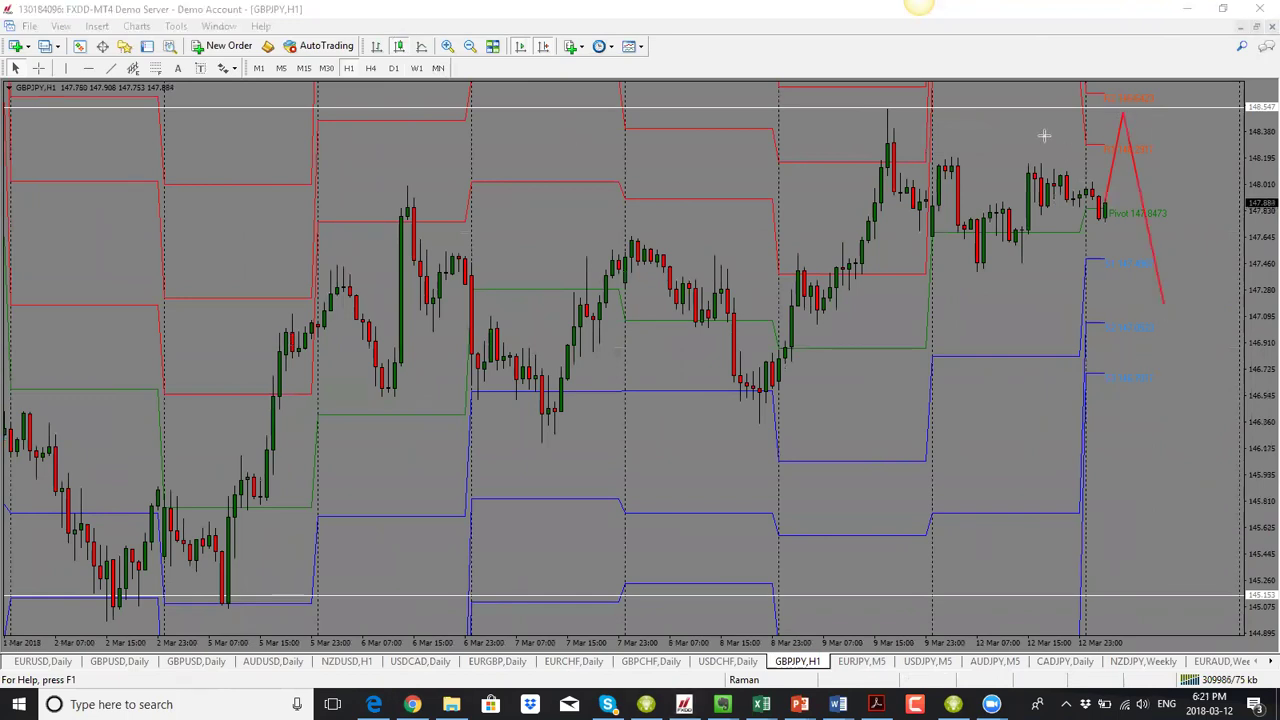
key(Escape)
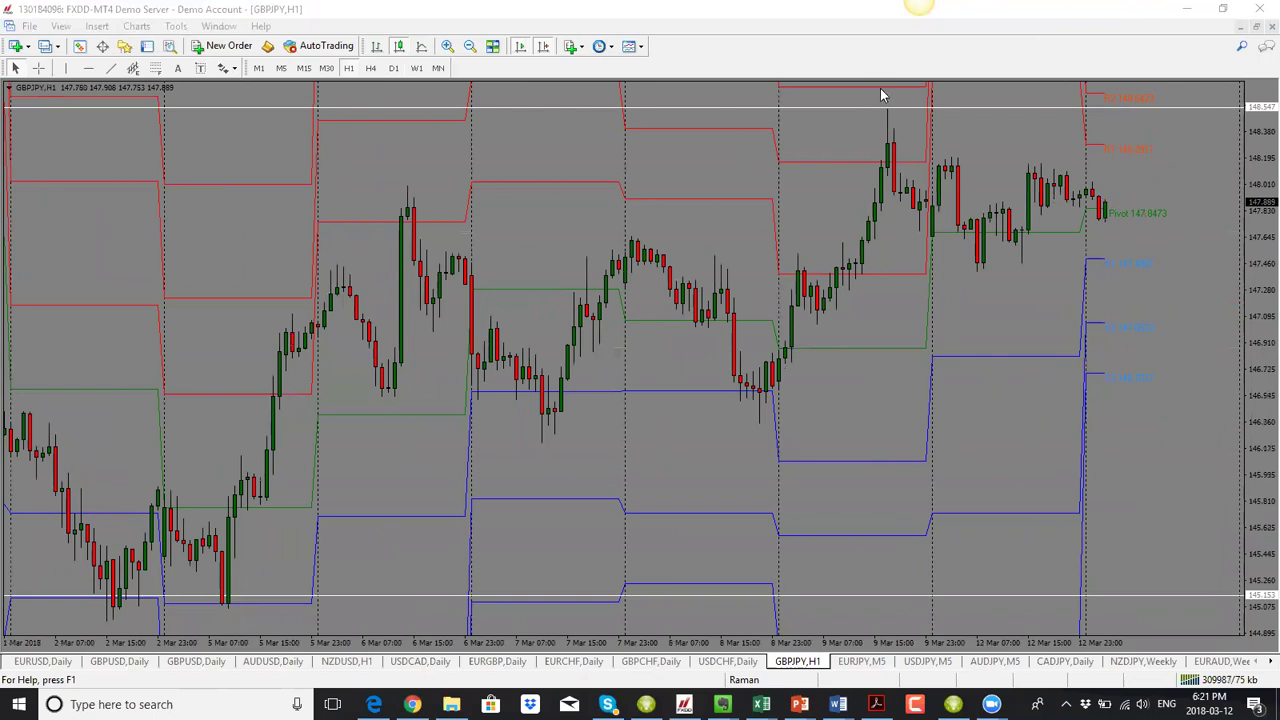
- Return GBPJPY to the daily timeframe, then sketch and erase a red path climbing through 148.547 to a level near 150.2
click(393, 68)
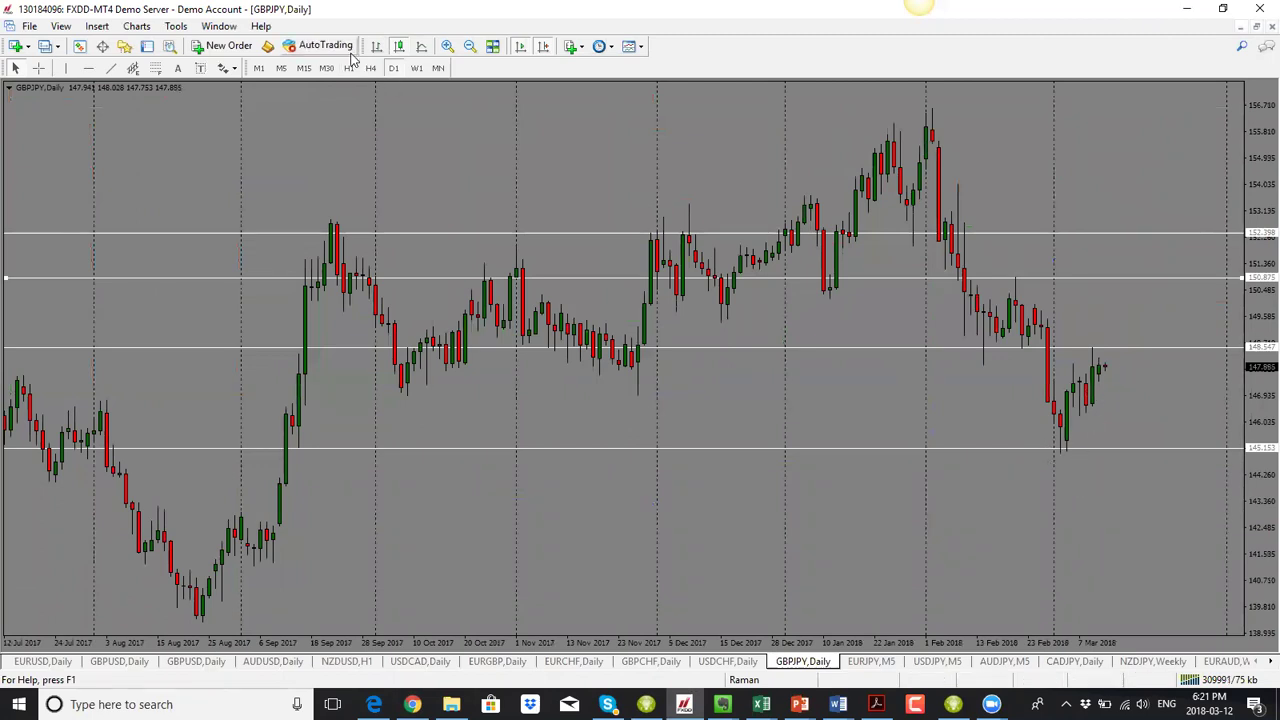
drag(1105, 366, 1125, 297)
drag(1000, 298, 1250, 298)
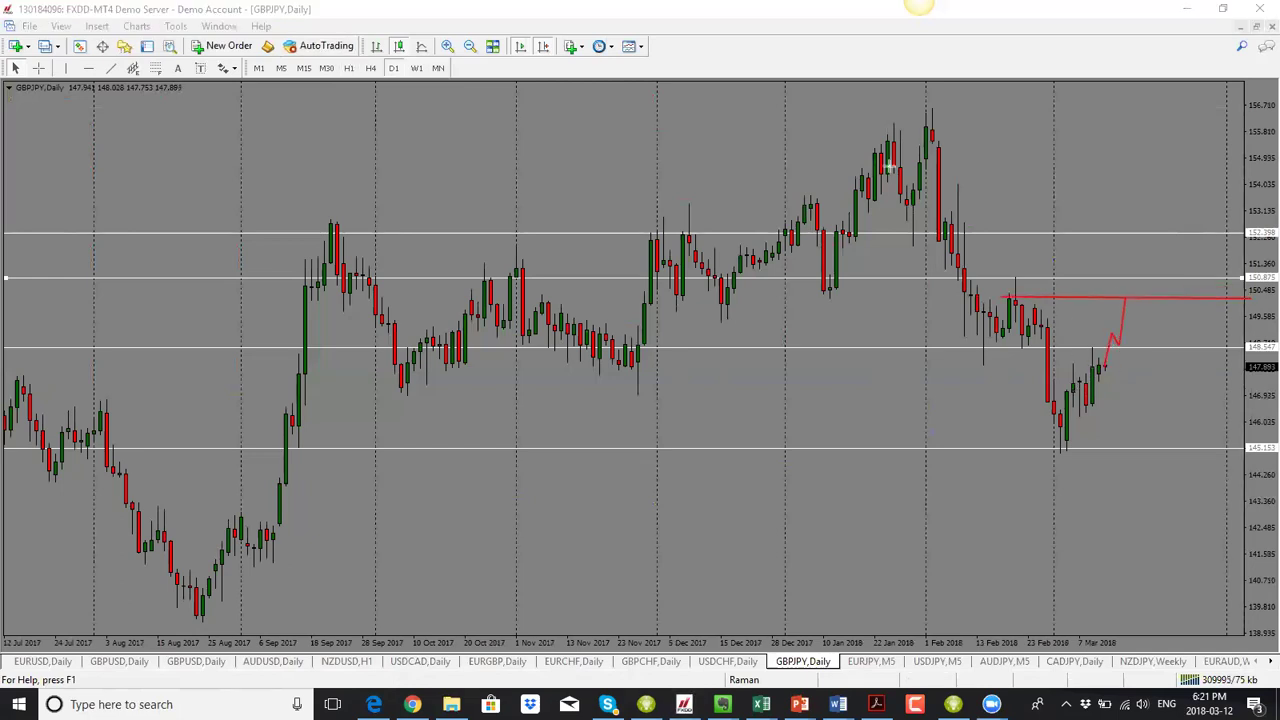
key(e)
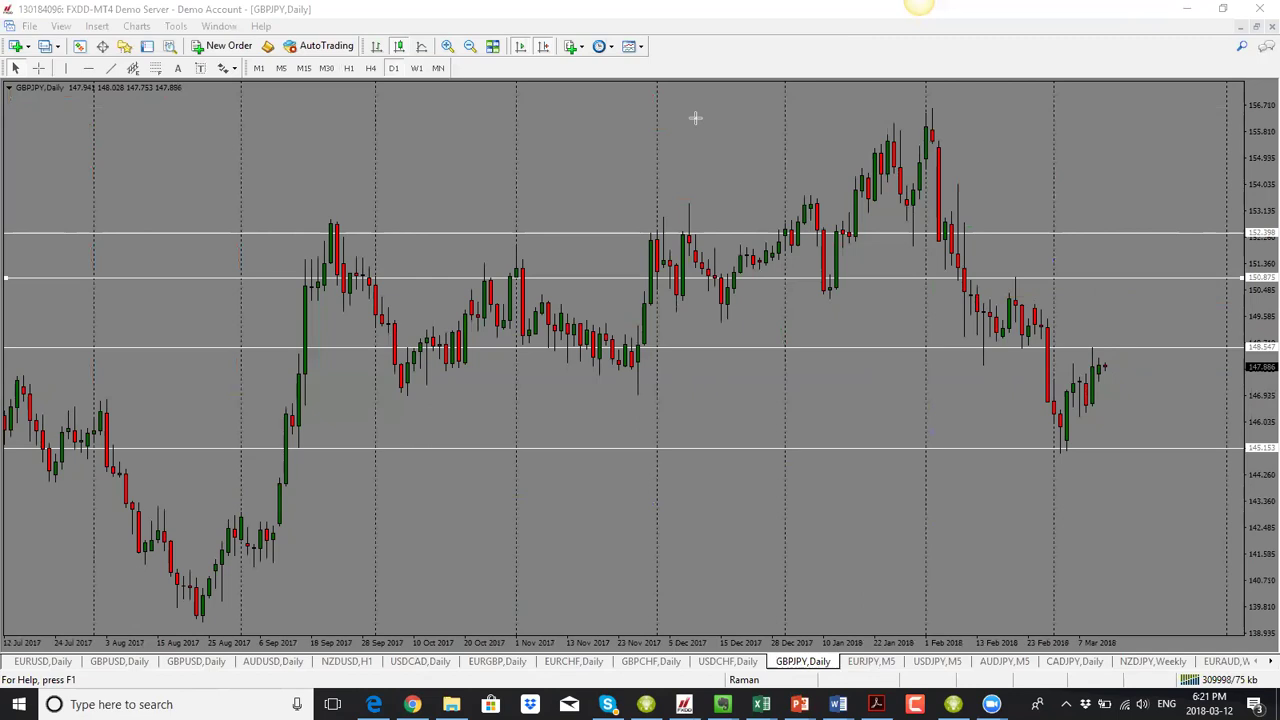
- On the EURJPY daily chart, lower the white line just below the current price to about 130.55 and check it on the hourly timeframe
click(871, 662)
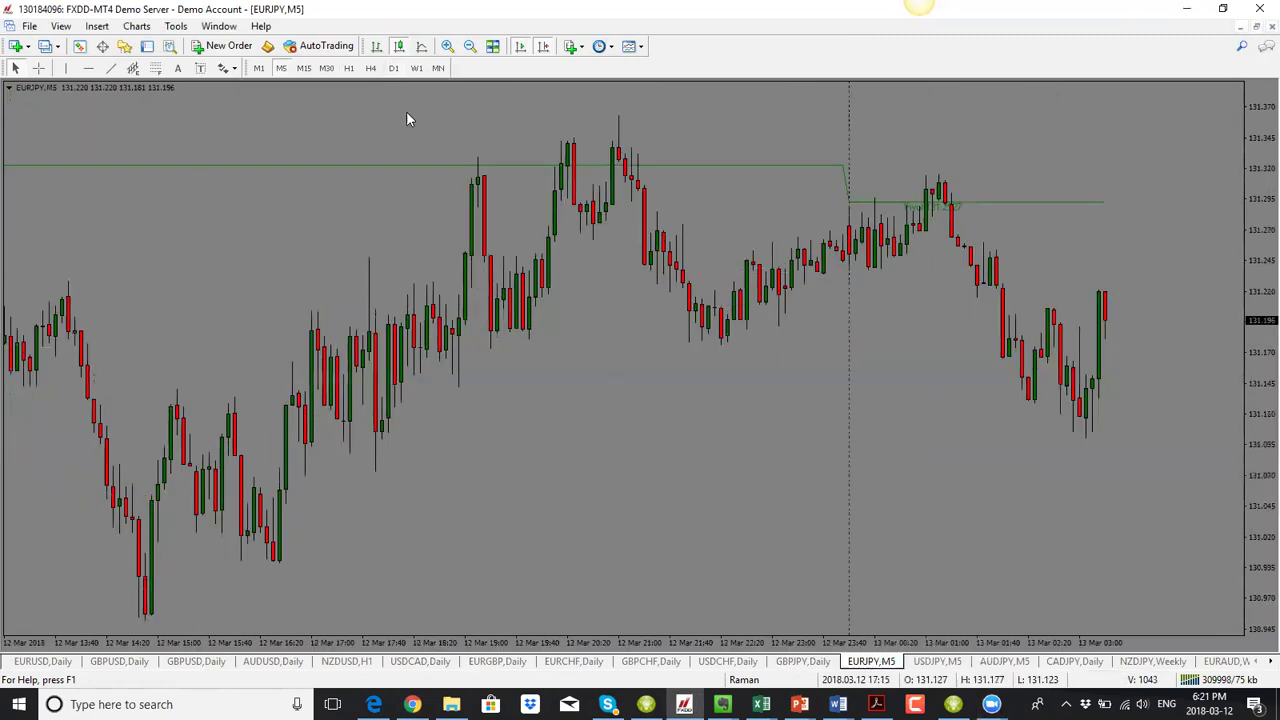
click(394, 68)
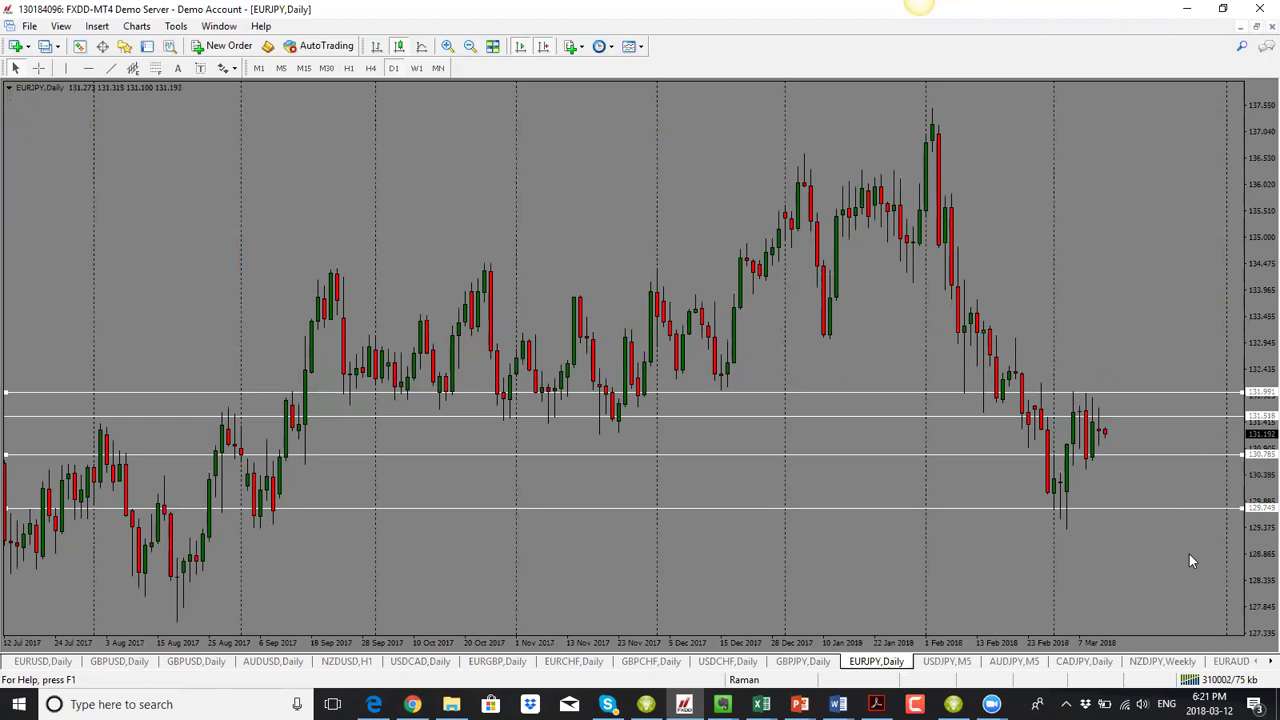
drag(1158, 455, 1160, 464)
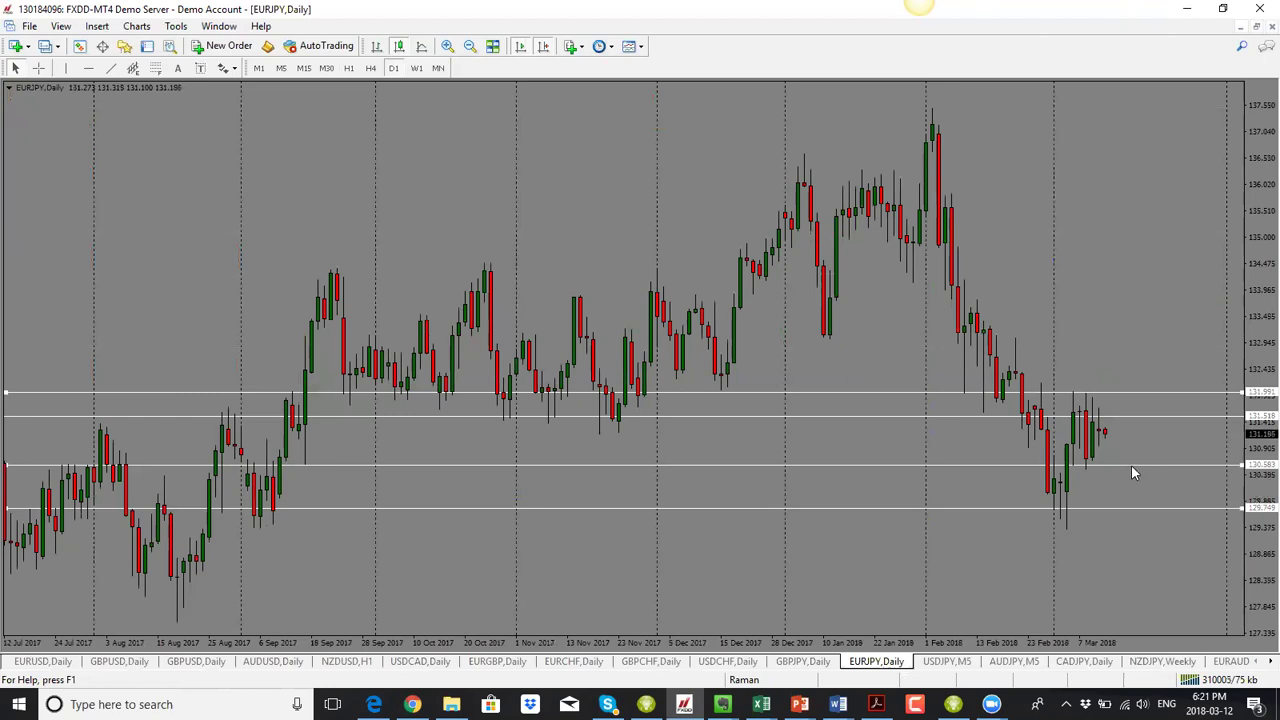
drag(1131, 466, 1130, 468)
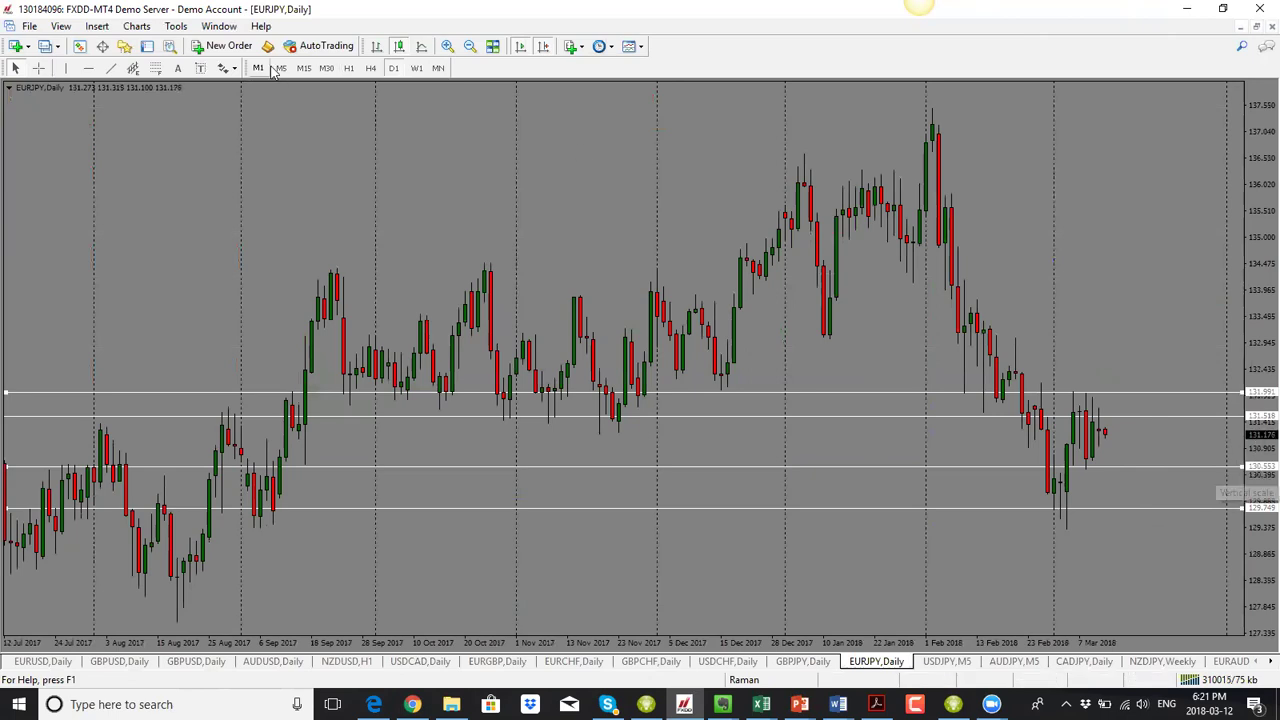
click(349, 68)
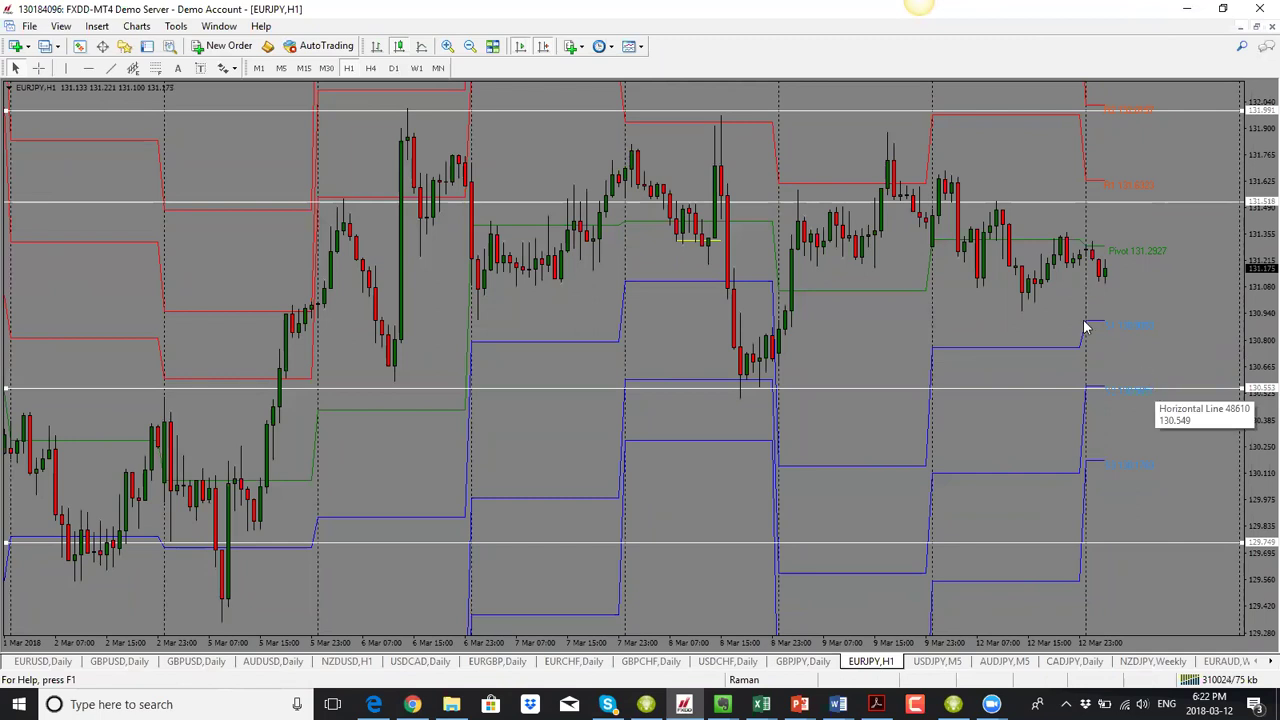
click(393, 68)
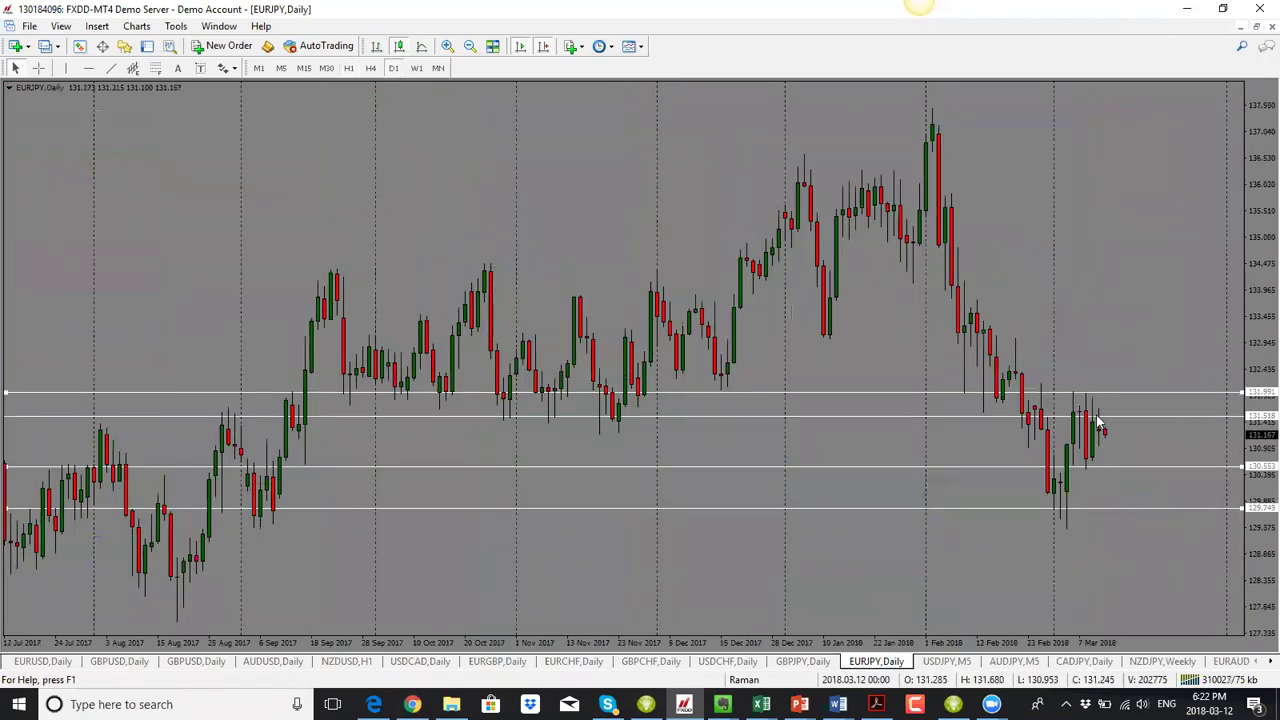
- On the USDJPY daily chart, lower the yellow line to about 107.09, raise the lowest white line to about 105.55, and check both hourly
click(948, 664)
click(393, 68)
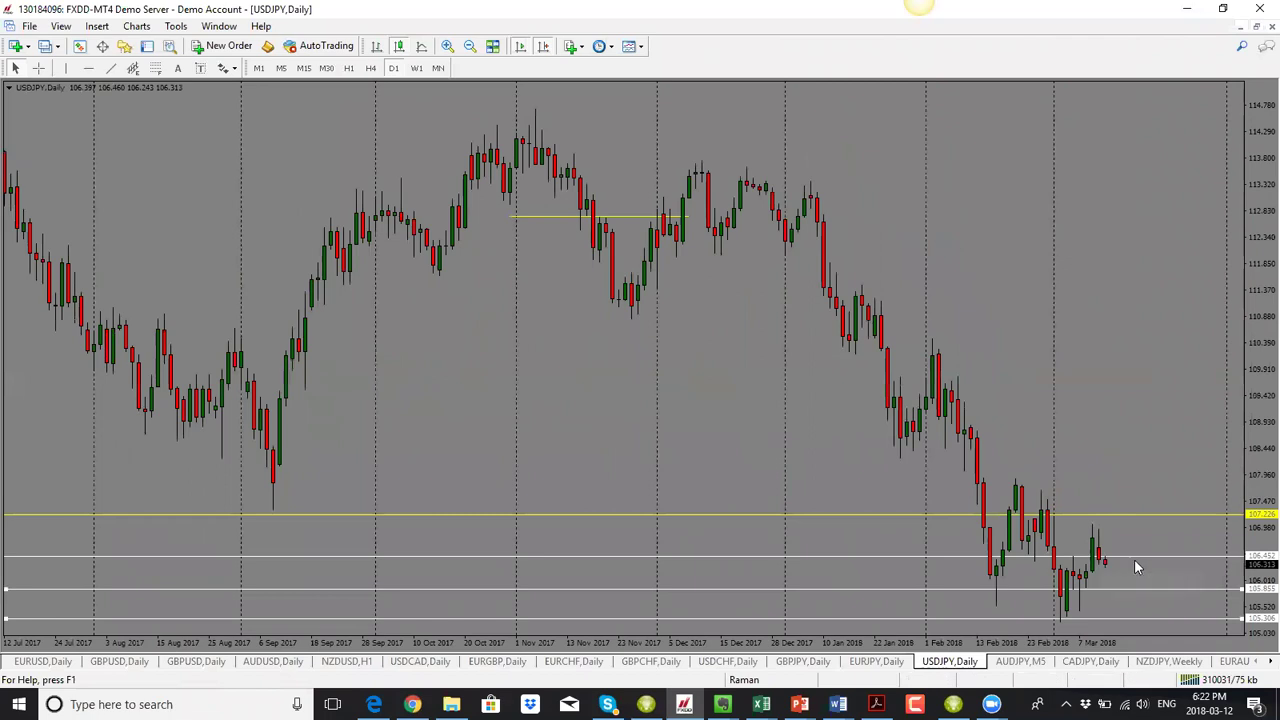
drag(1111, 521, 1113, 528)
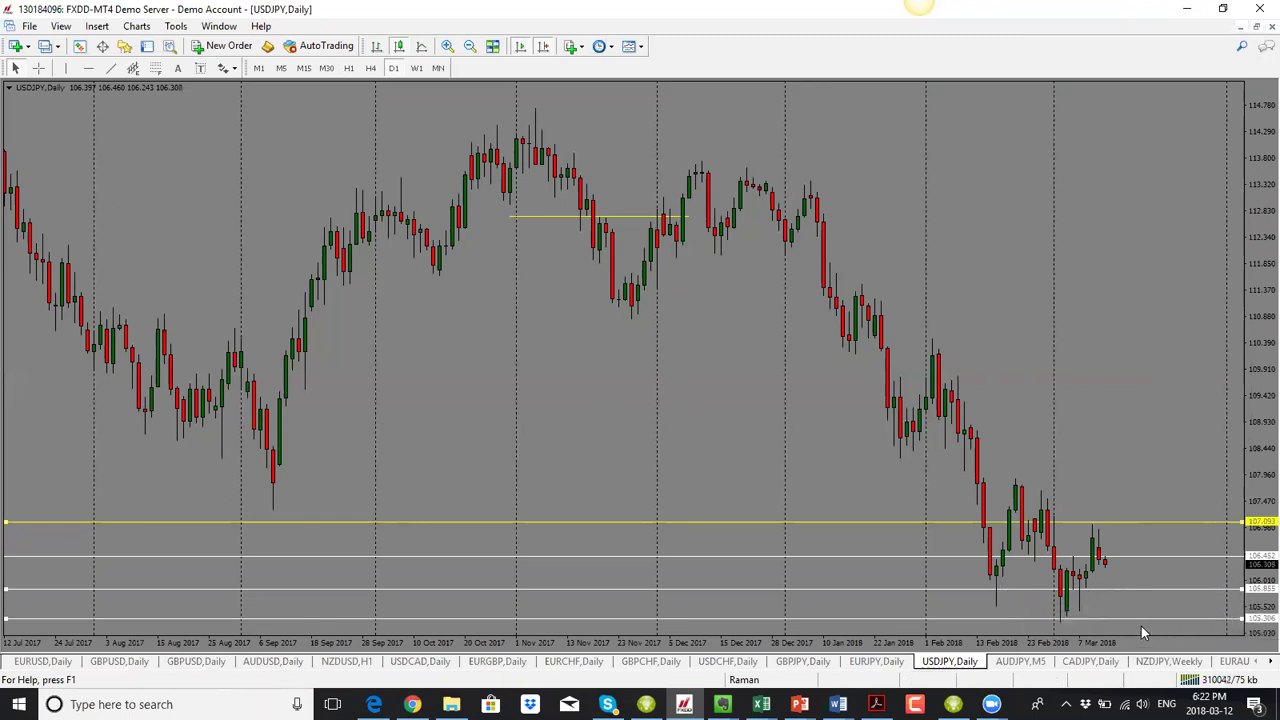
drag(1141, 618, 1138, 605)
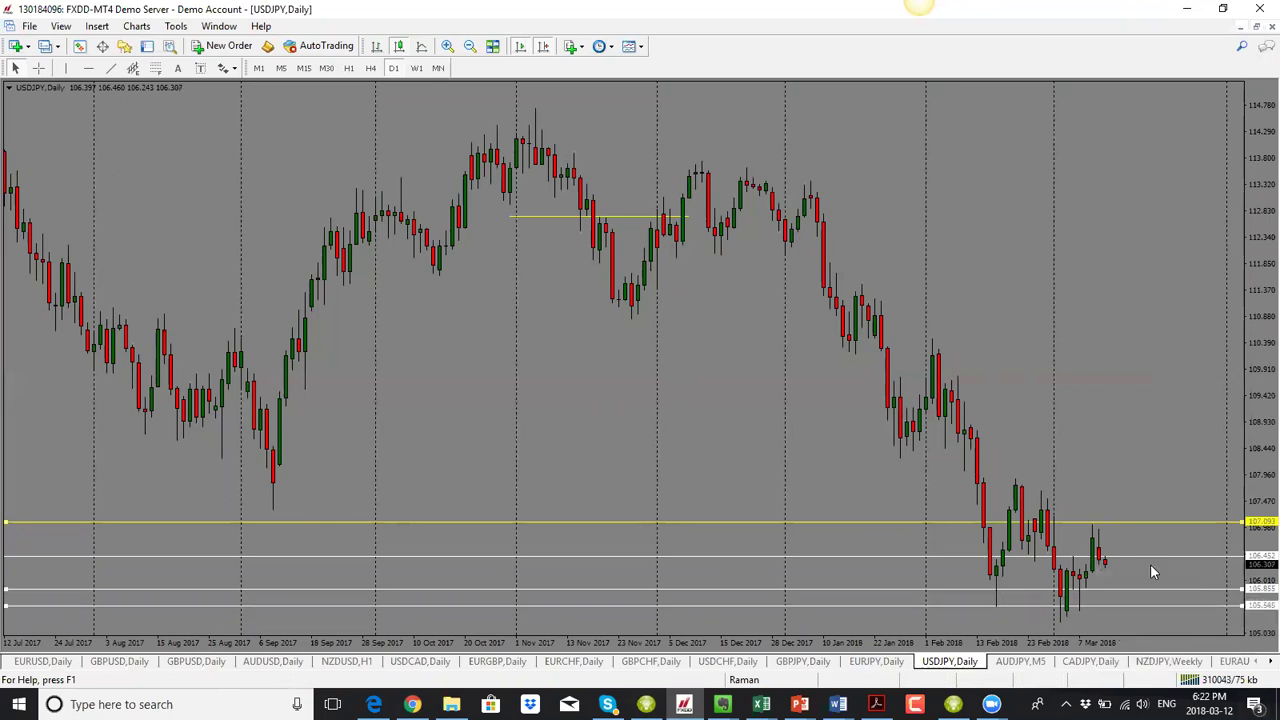
click(348, 68)
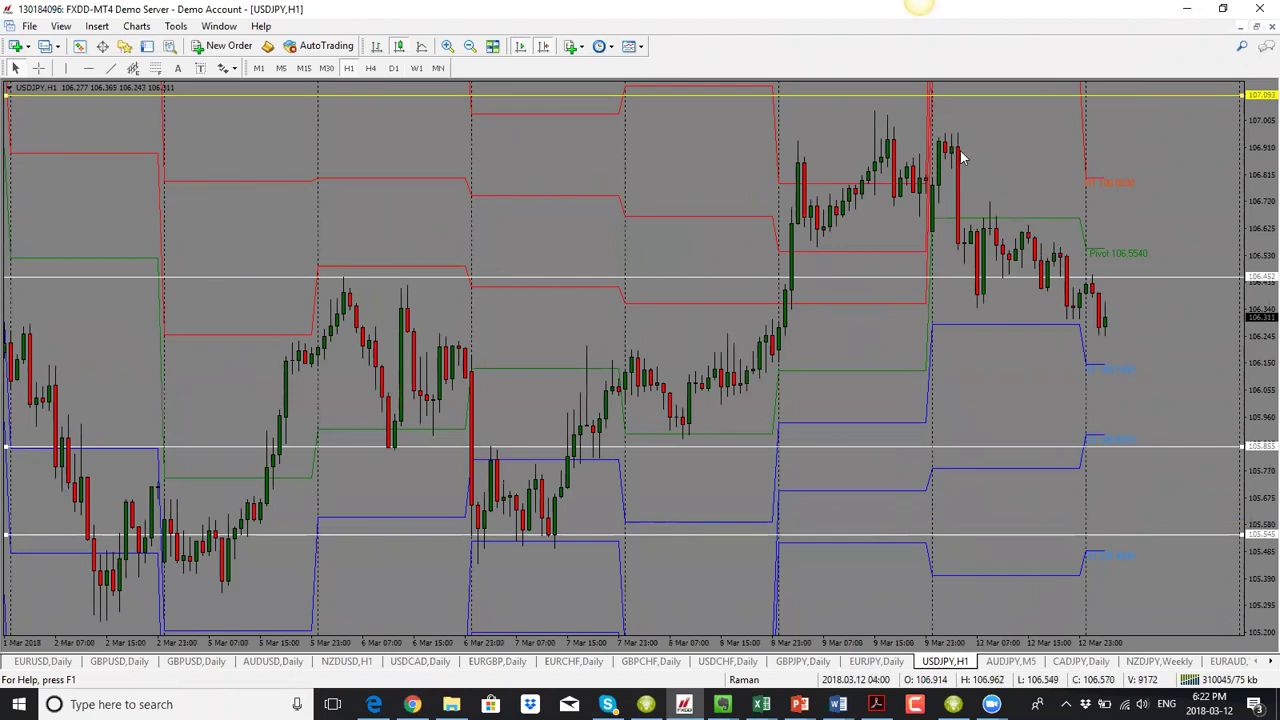
click(396, 68)
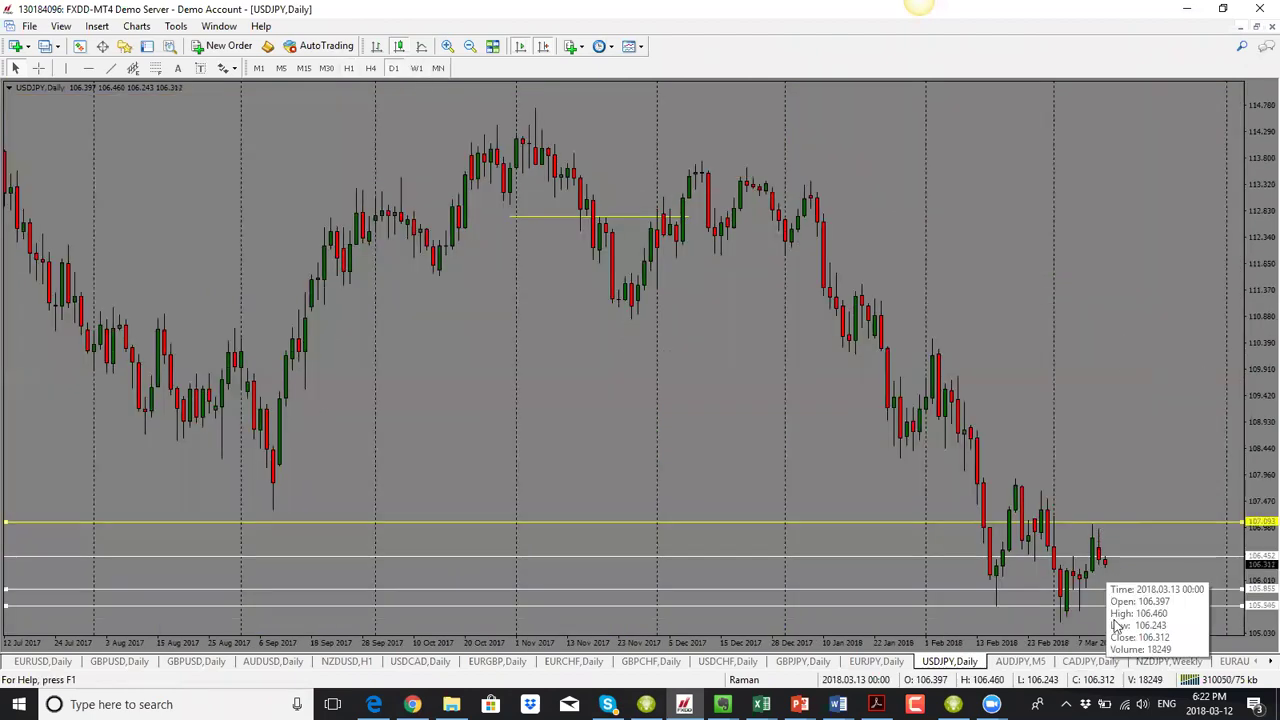
- Open the AUDJPY chart, set it to the daily timeframe, and lower the upper yellow line to about 83.26
click(1030, 663)
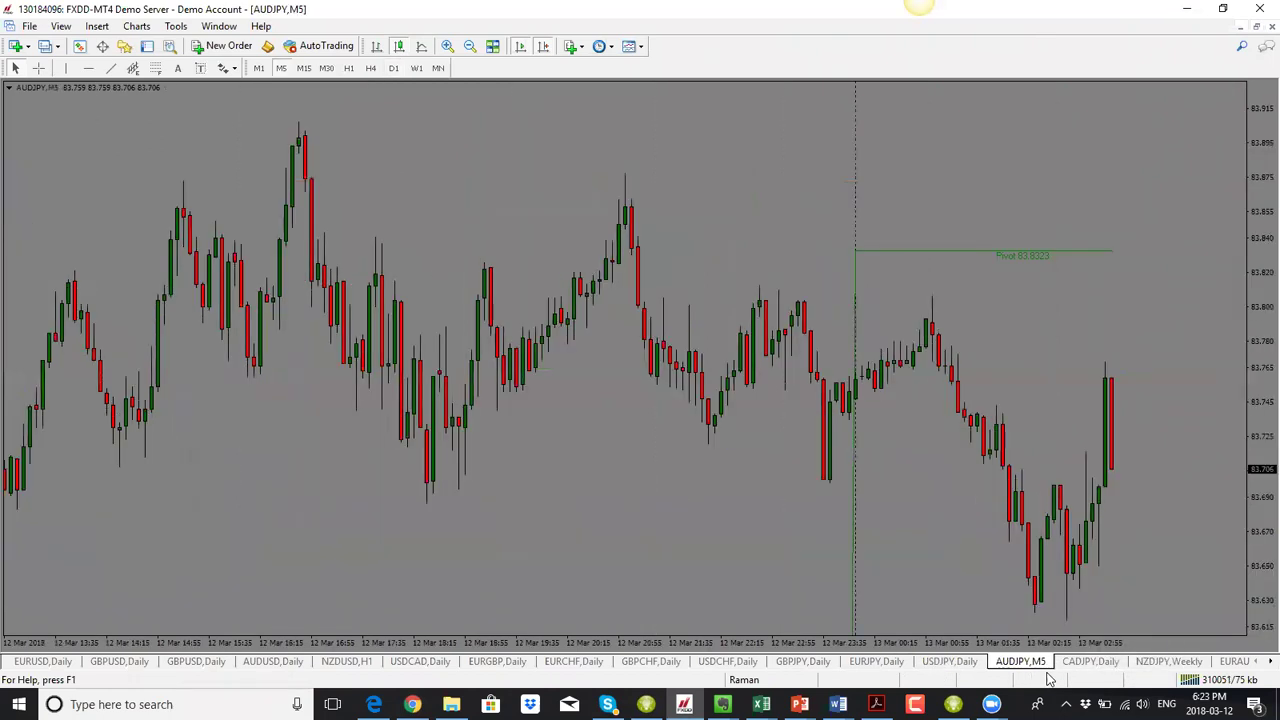
click(393, 68)
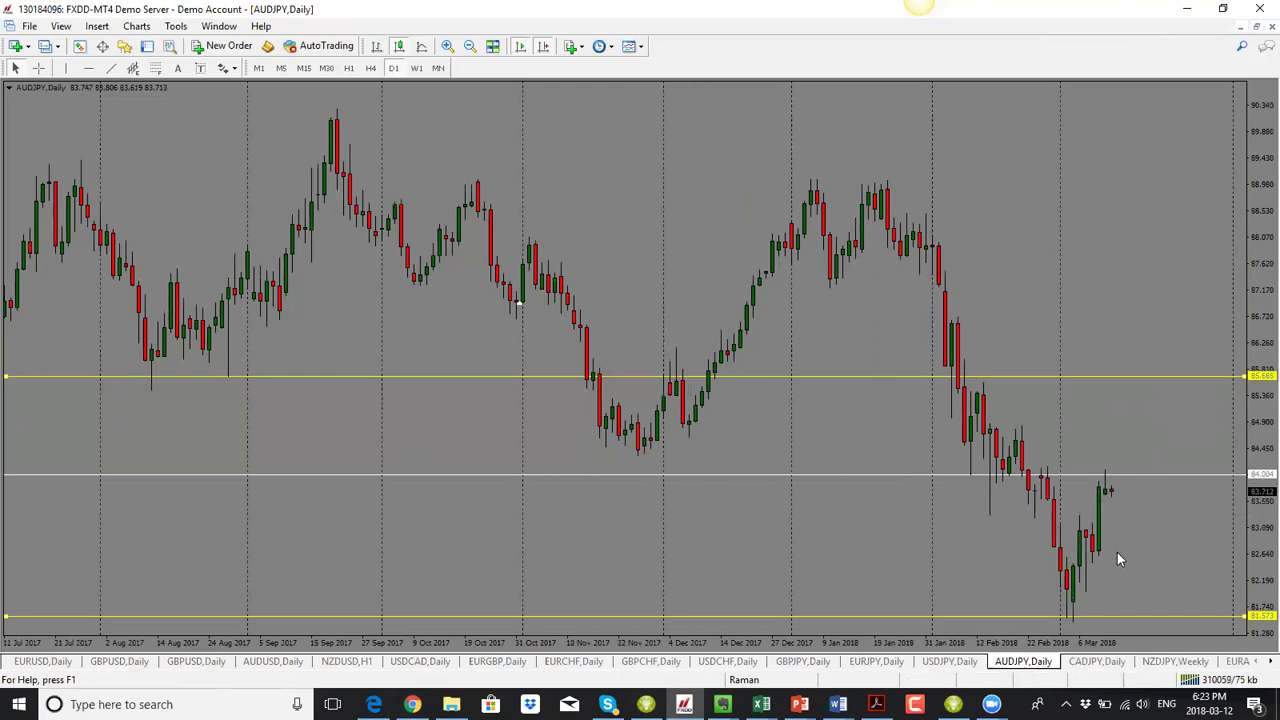
drag(1151, 380, 1203, 520)
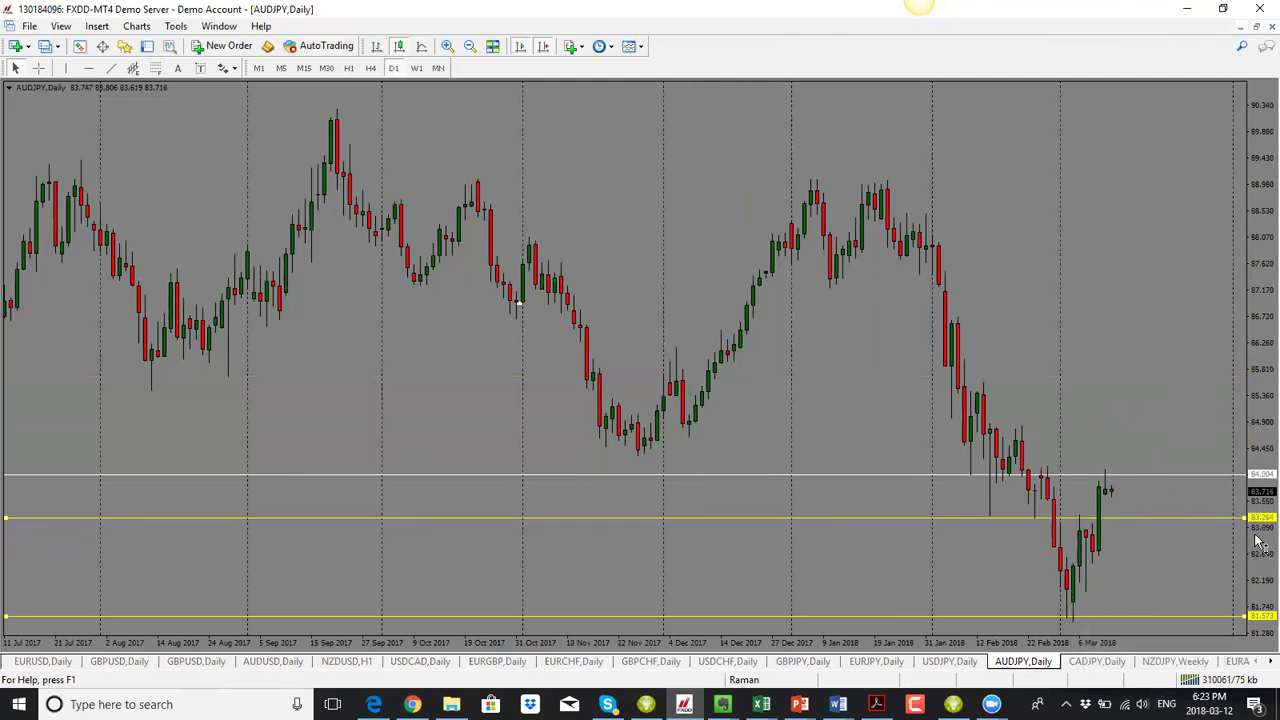
- On the CADJPY daily chart, lower the 90.459 line to about 82.46, raise the lowest line to about 81.88, and check both hourly
click(1096, 661)
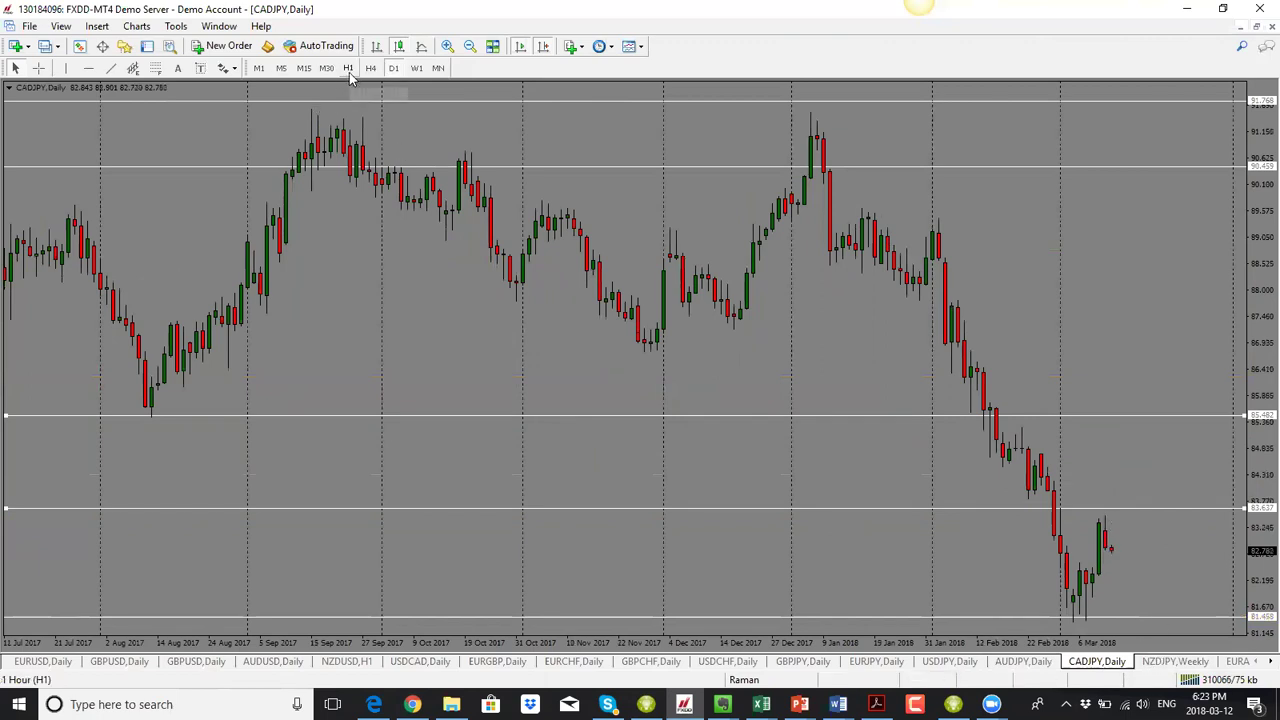
drag(1139, 166, 1216, 573)
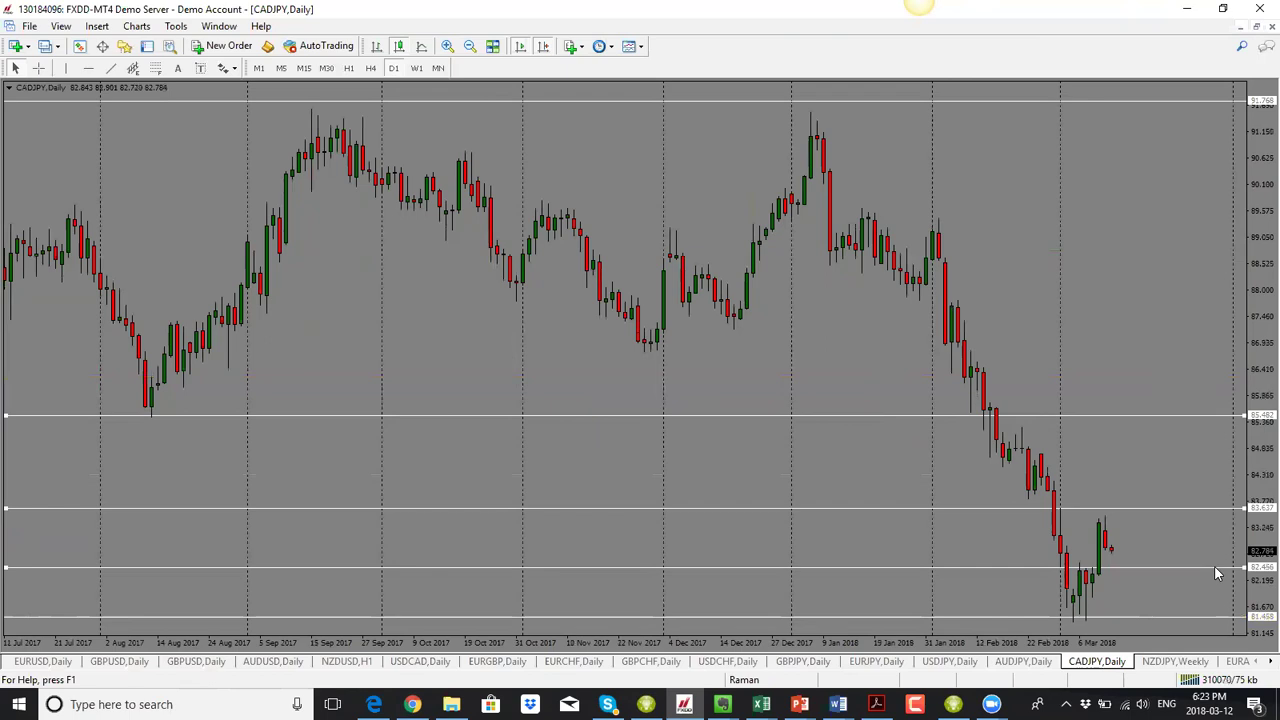
drag(1150, 615, 1150, 596)
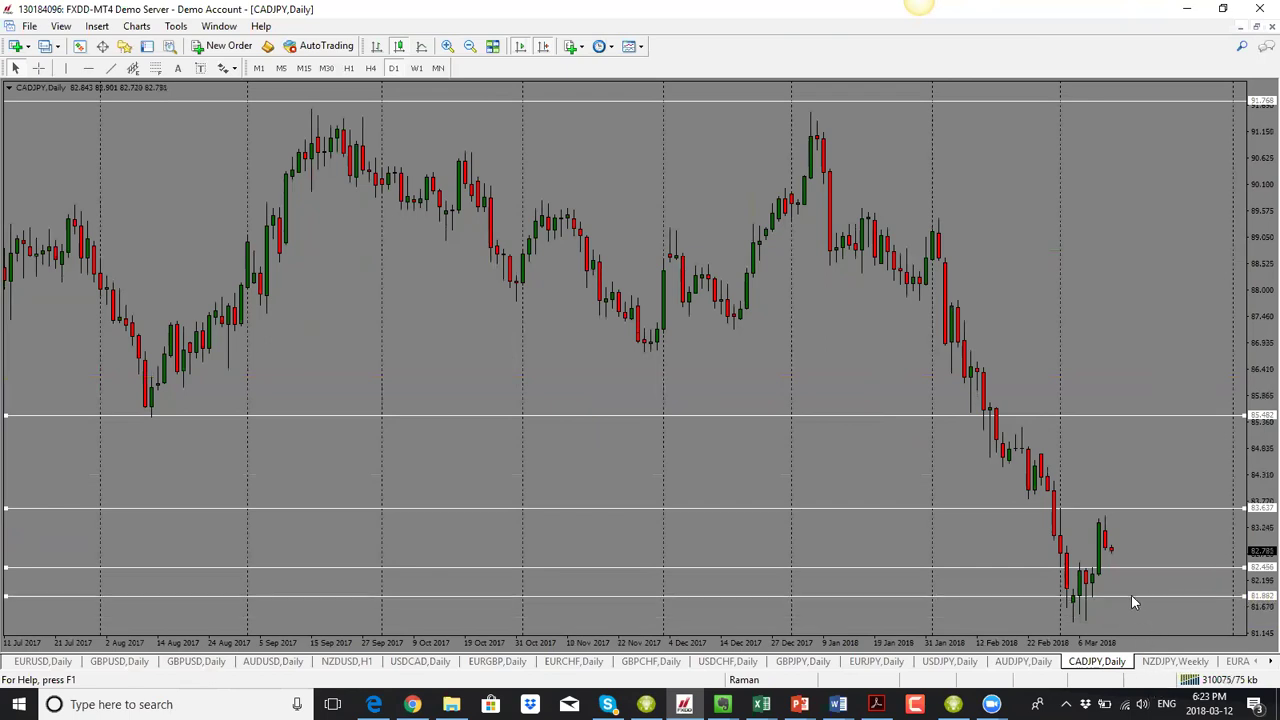
click(348, 68)
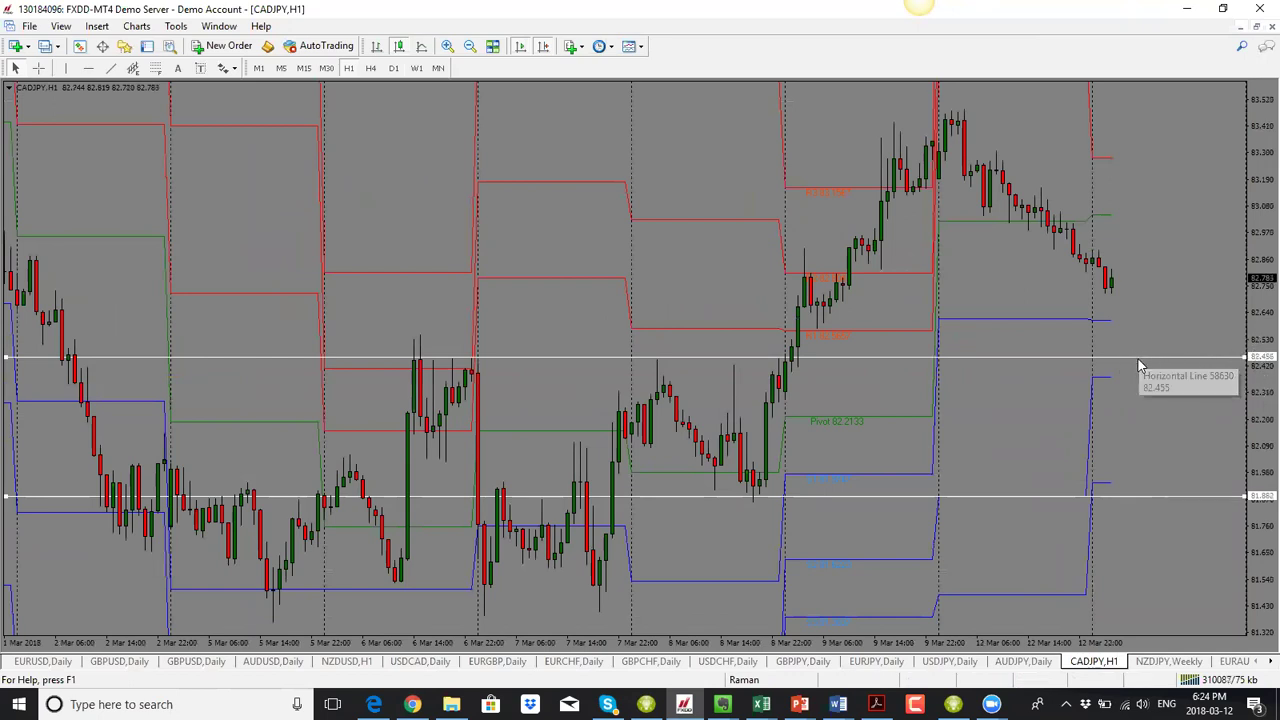
click(393, 68)
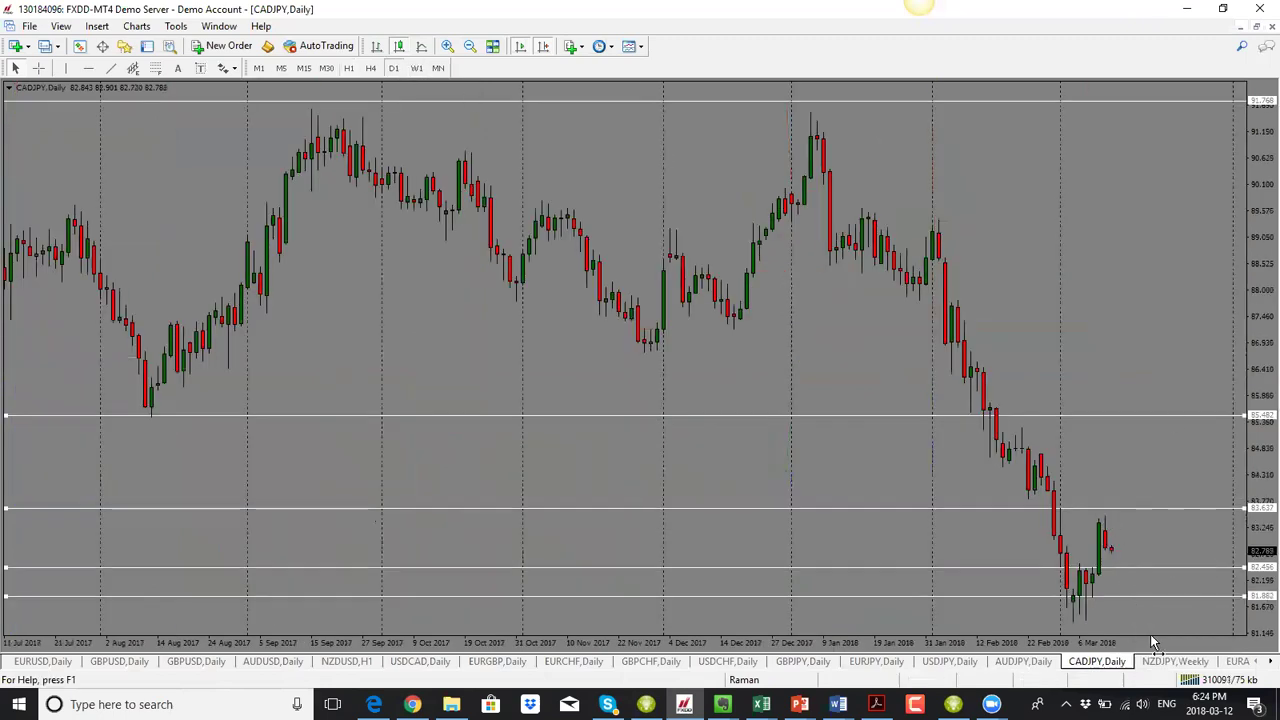
- Open the NZDJPY chart, set it to the daily timeframe, and raise the lowest yellow line to about 77.00
click(1257, 662)
click(1257, 664)
click(1257, 664)
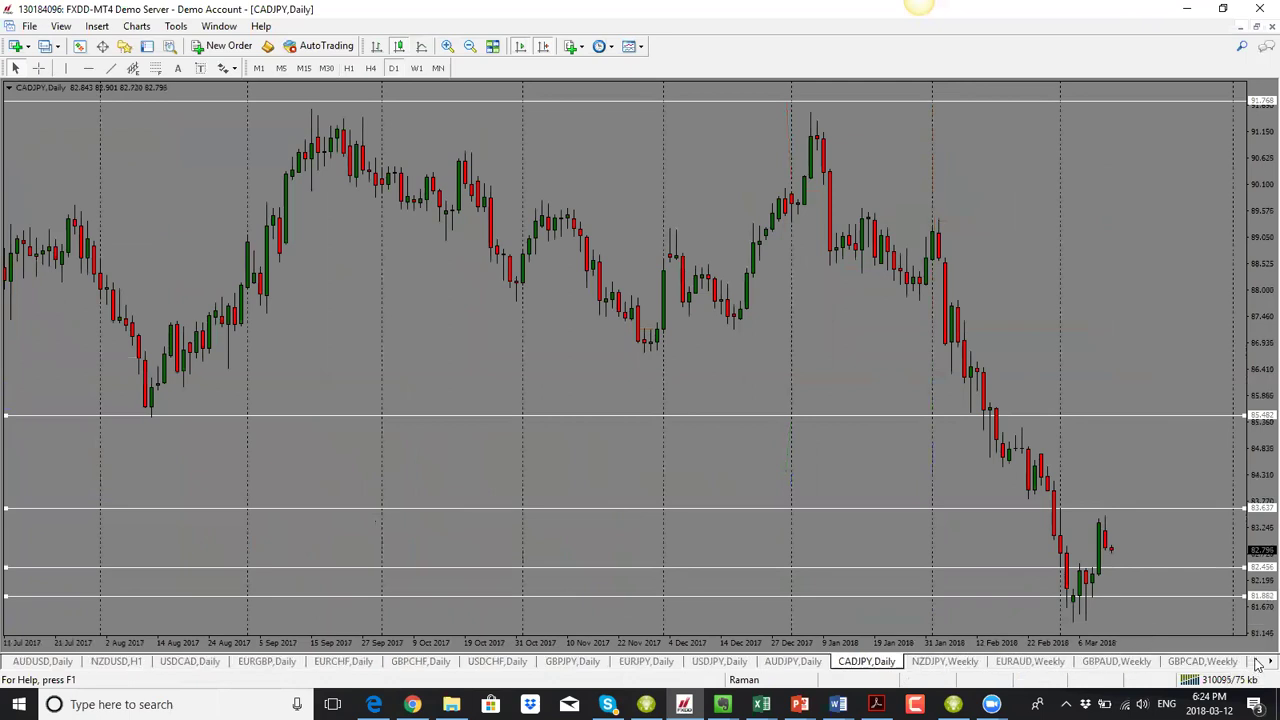
click(945, 662)
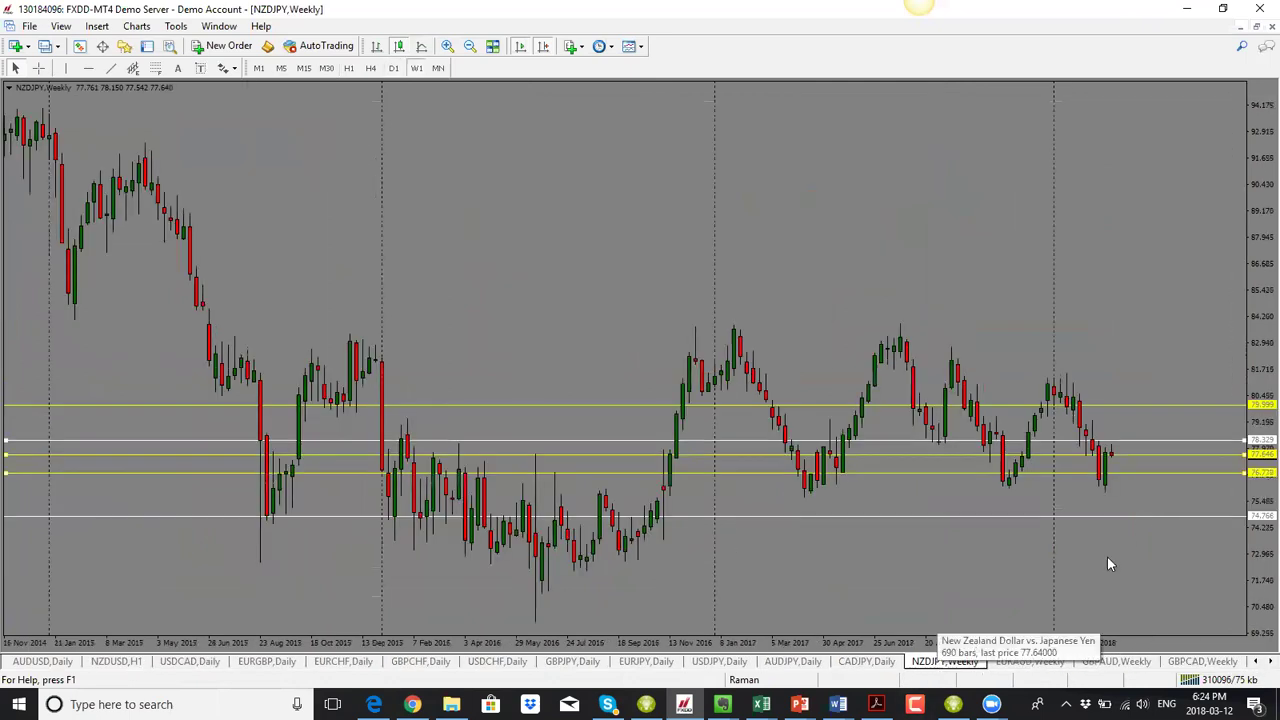
click(370, 68)
click(393, 68)
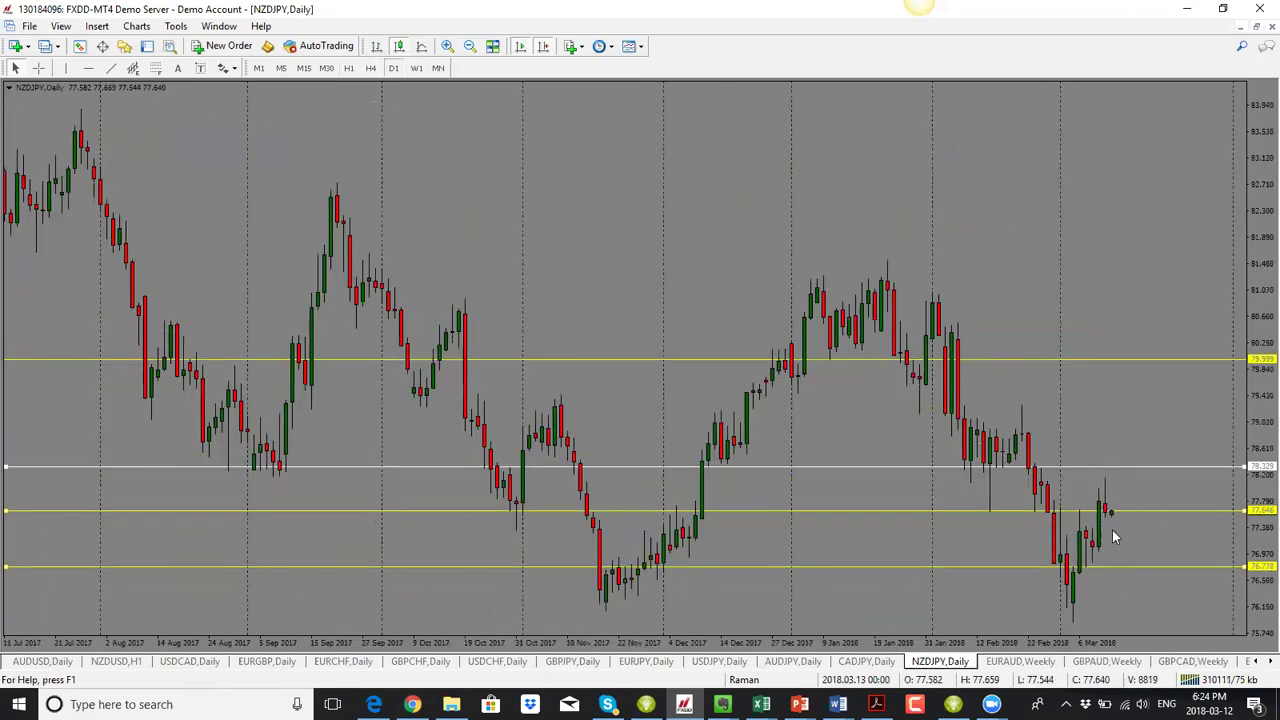
drag(1130, 567, 1130, 552)
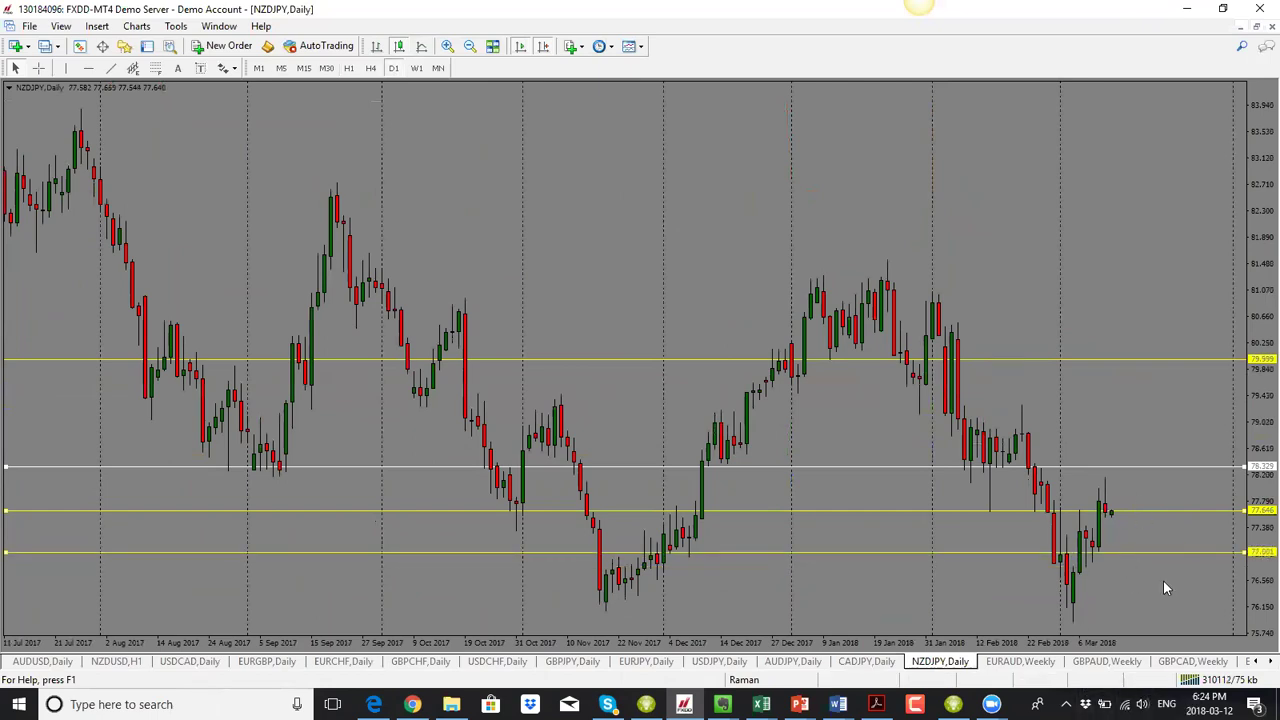
- Open the EURAUD chart, set it to the daily timeframe, and raise the lower yellow line to about 1.5618
click(997, 664)
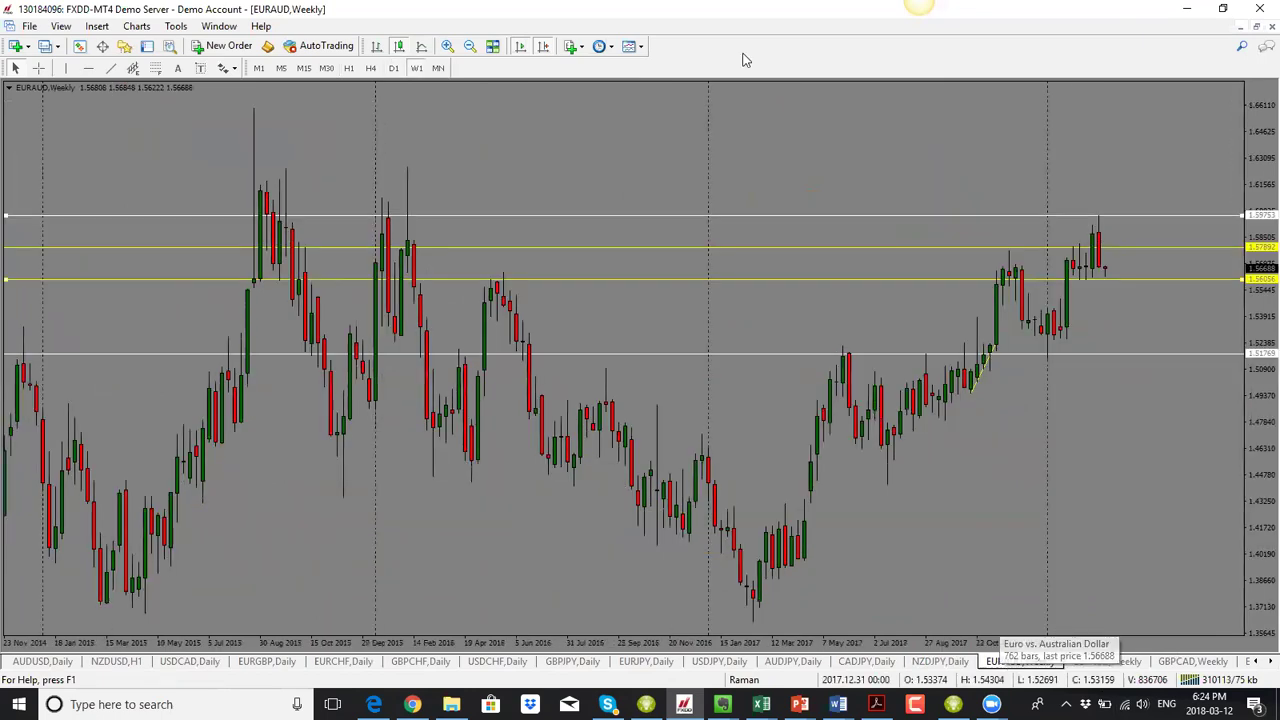
click(393, 67)
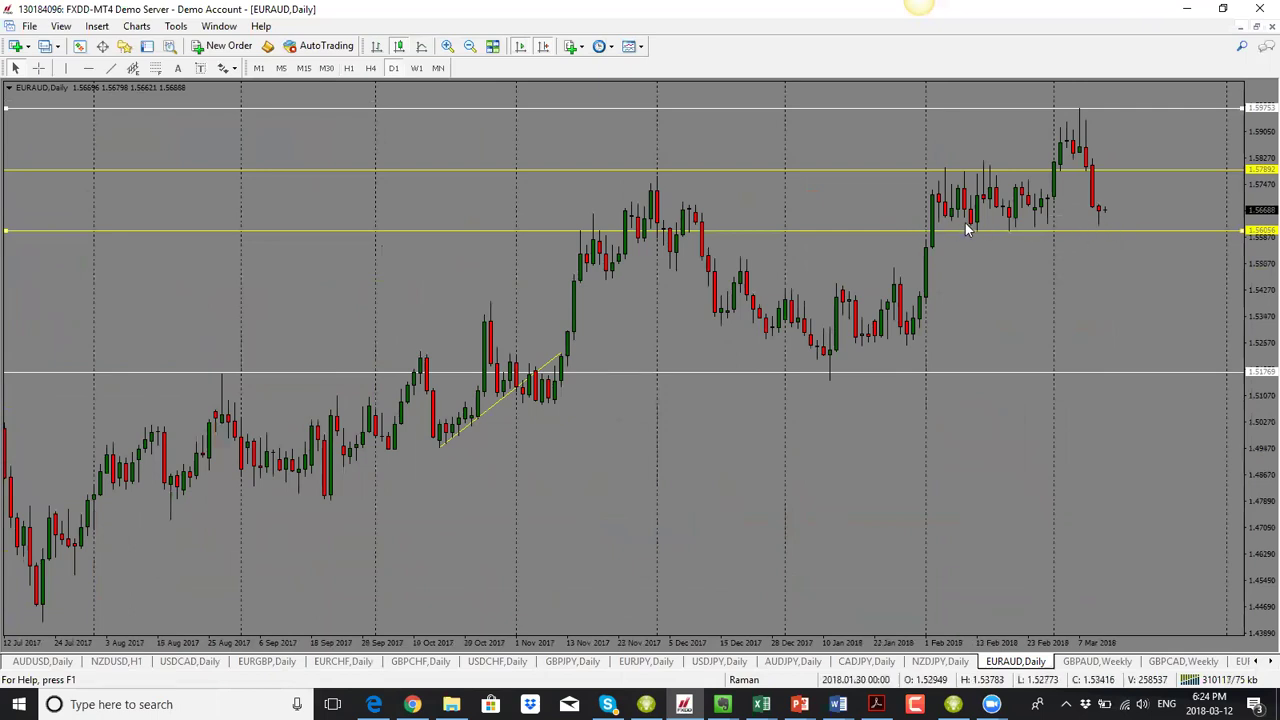
drag(1097, 237, 1097, 232)
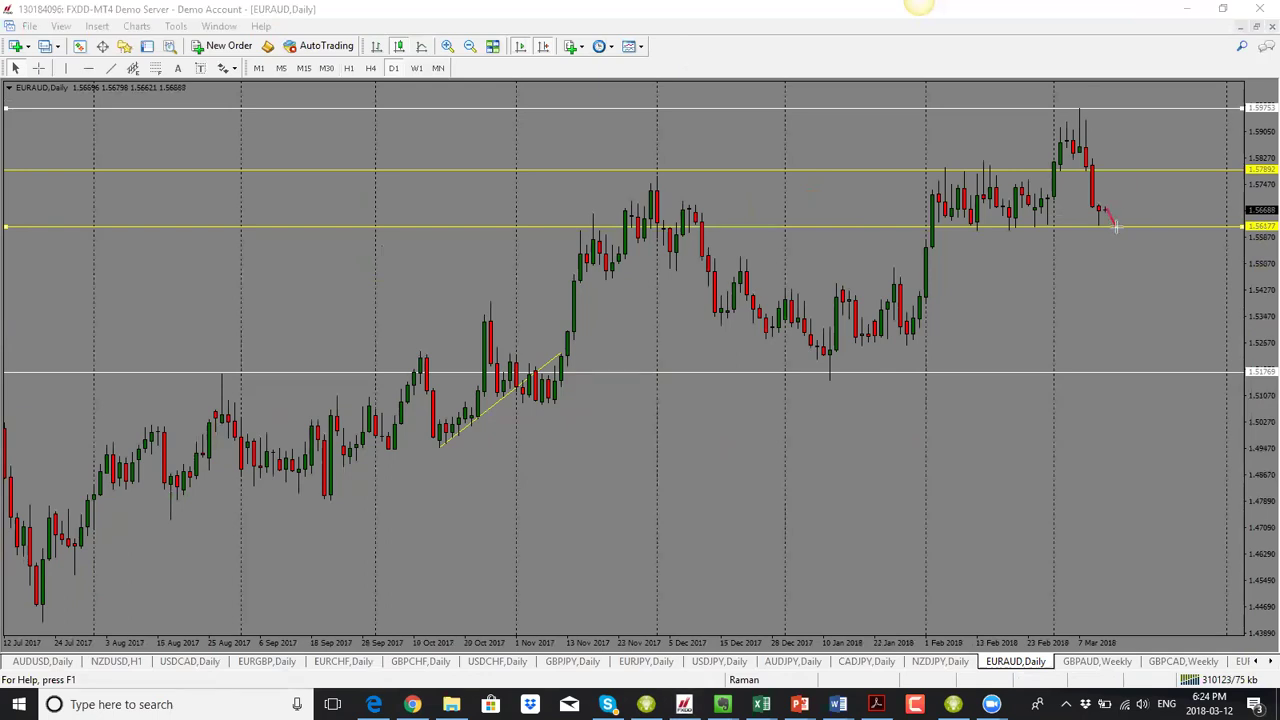
- On the EURAUD chart, sketch a red bounce off the lower yellow line and a red stroke along that line, and erase both
drag(1115, 226, 1124, 179)
drag(943, 228, 1250, 227)
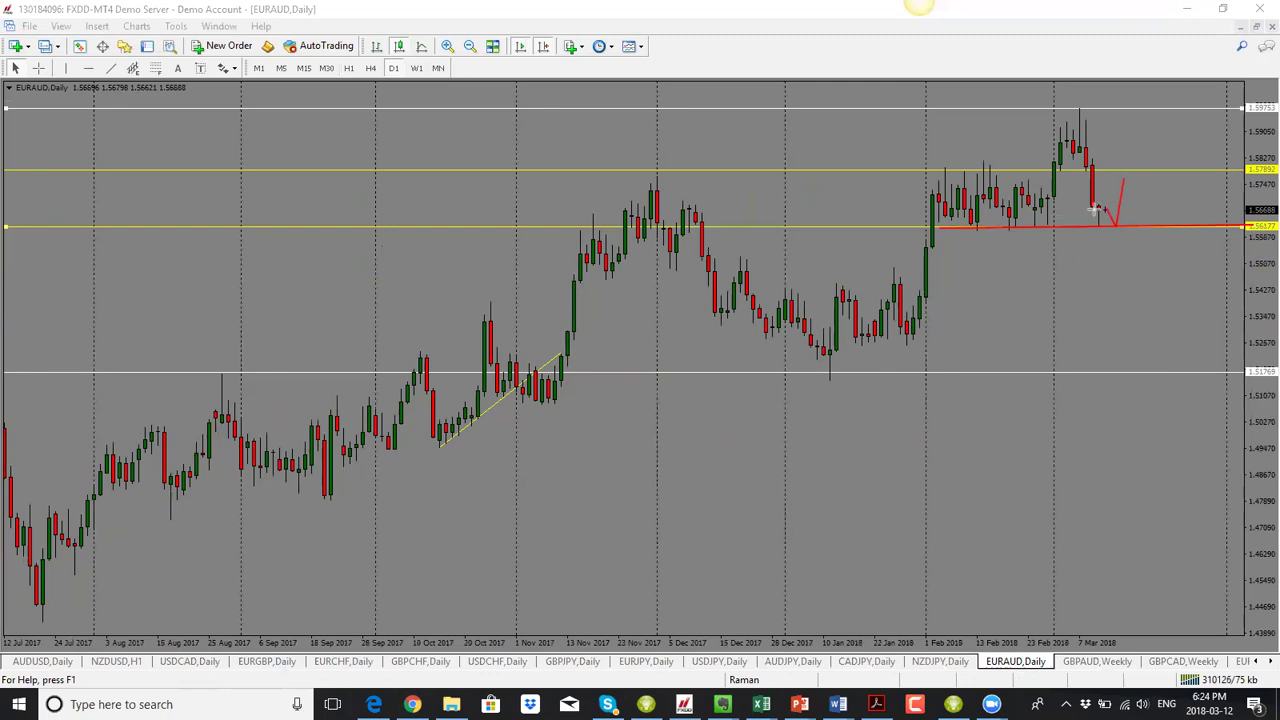
key(Escape)
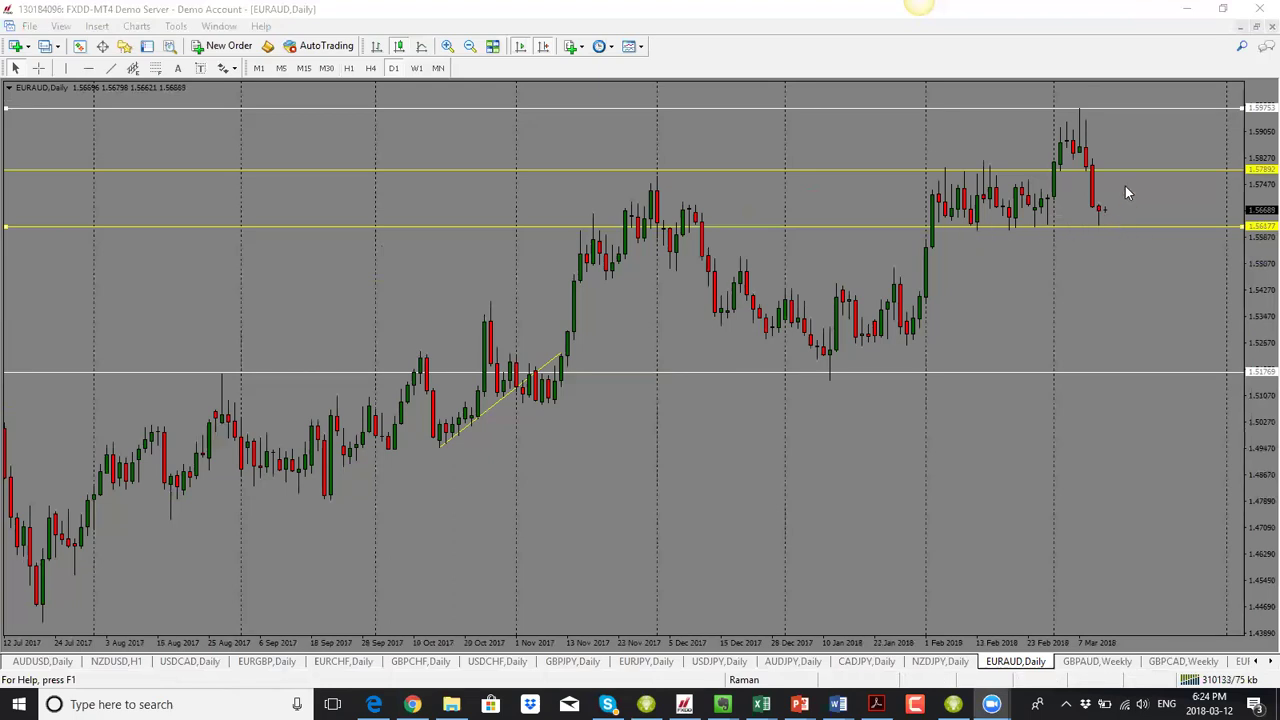
- Open the GBPAUD chart, set it to the daily timeframe, and lower the highest white line to about 1.7903
click(1085, 663)
click(393, 67)
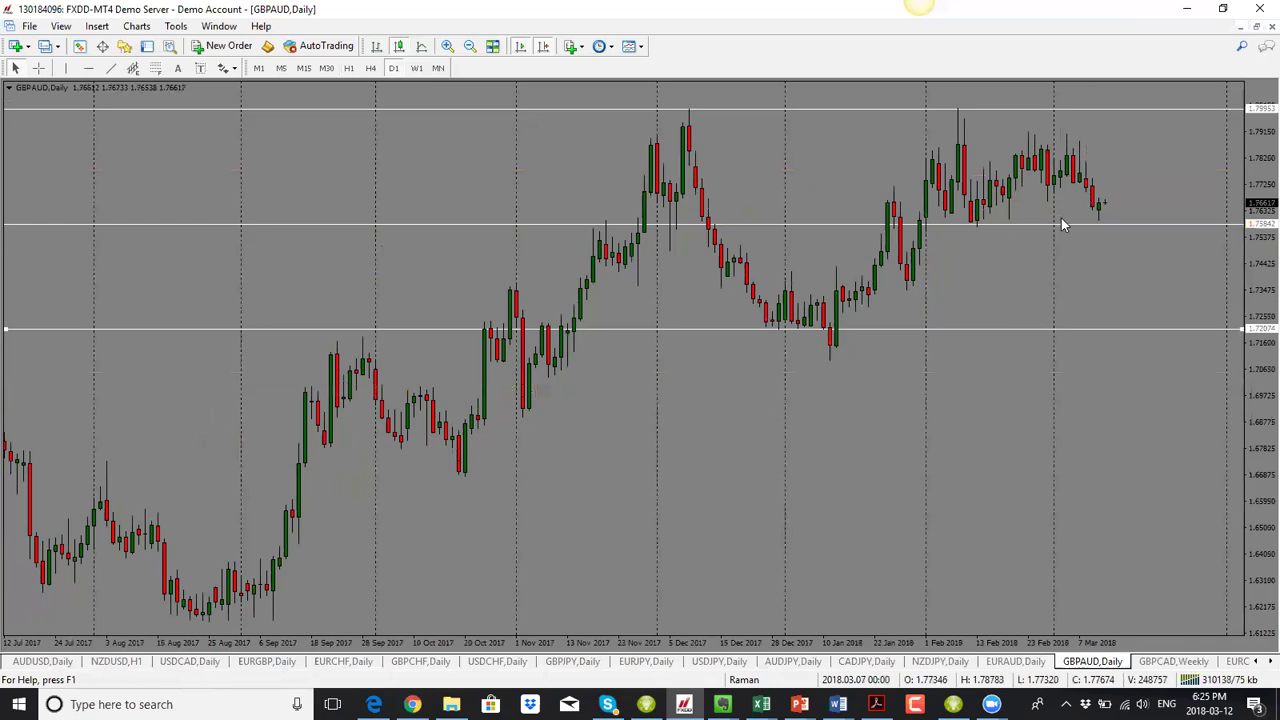
drag(1126, 108, 1131, 134)
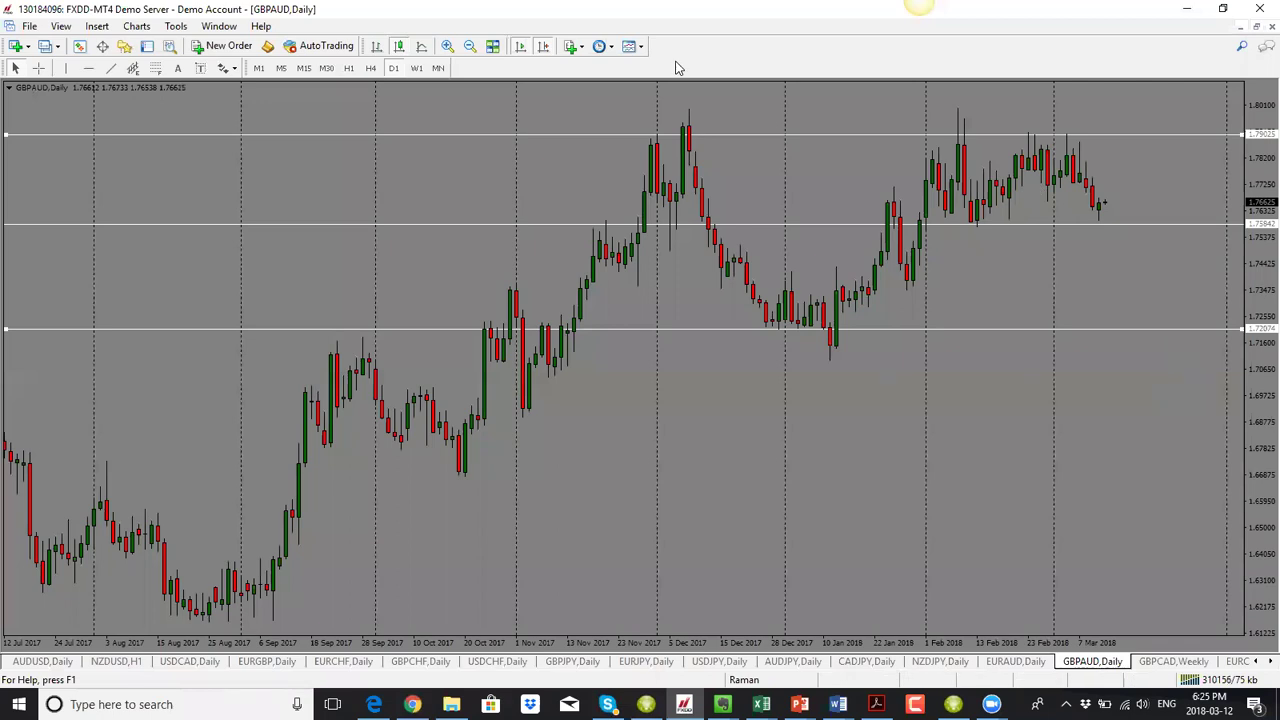
- On the GBPAUD chart, sketch a red bounce off the 1.75842 line and a stroke along that line, and erase both
drag(1116, 220, 1130, 172)
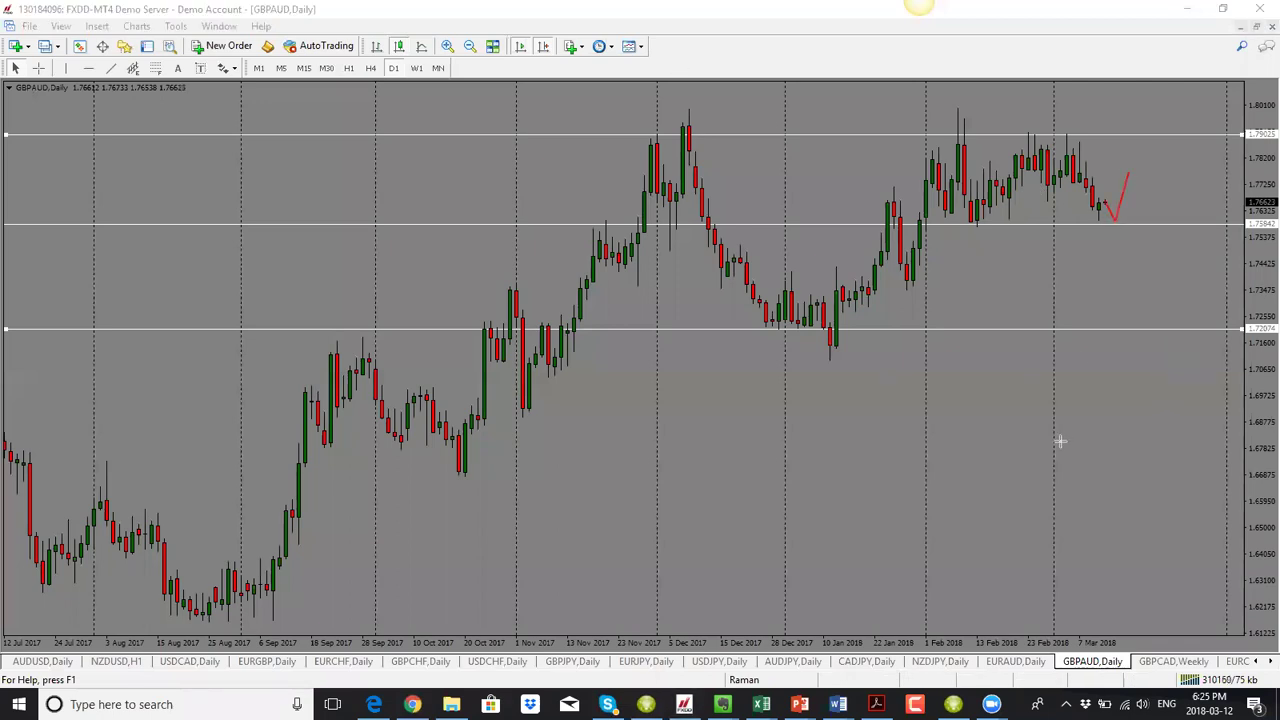
drag(1076, 224, 1168, 222)
key(Escape)
- On the GBPCAD daily chart, lower the line just below the current price to about 1.7737 and raise the lowest line to about 1.8004
click(1158, 662)
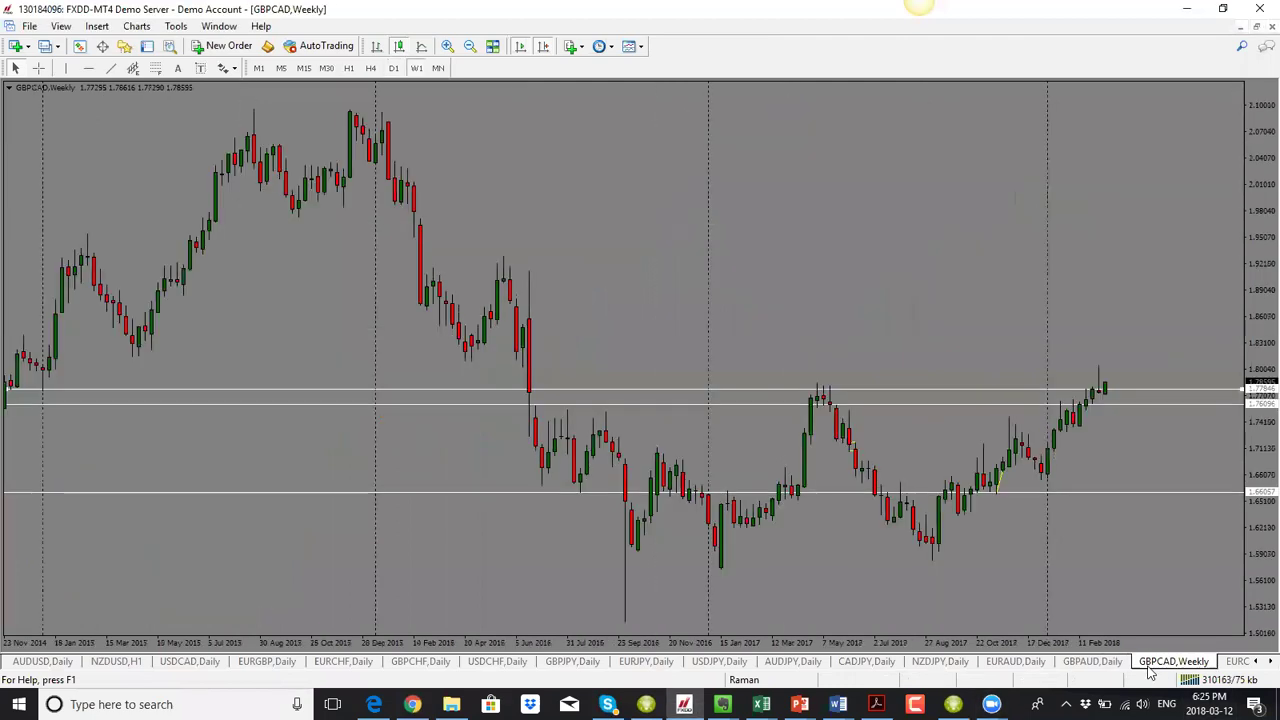
click(393, 68)
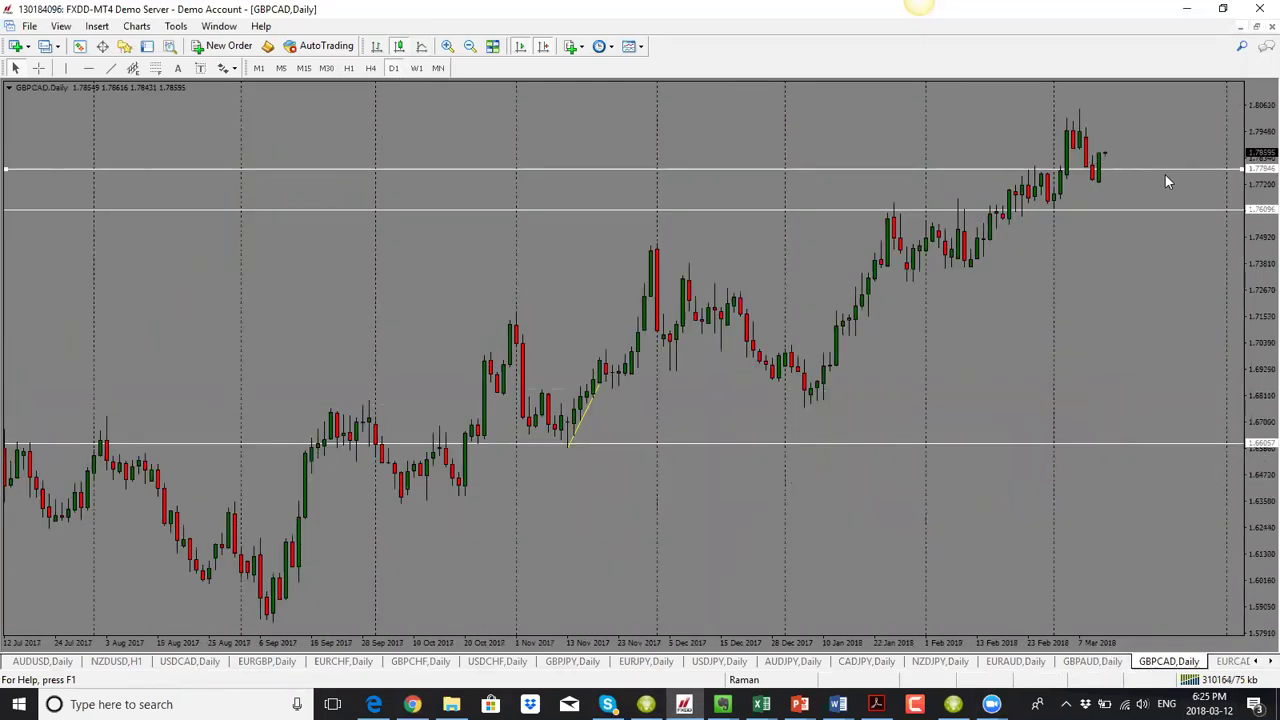
drag(1147, 168, 1147, 180)
drag(1192, 446, 1193, 127)
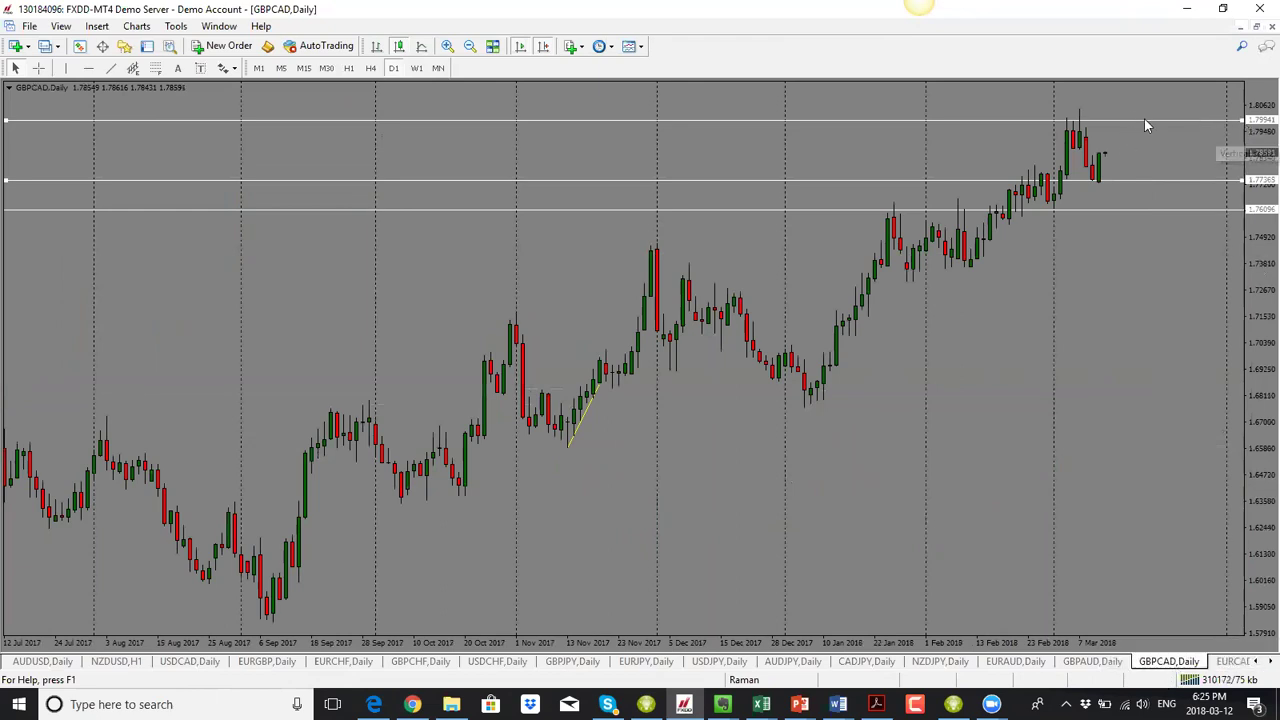
drag(1144, 118, 1142, 117)
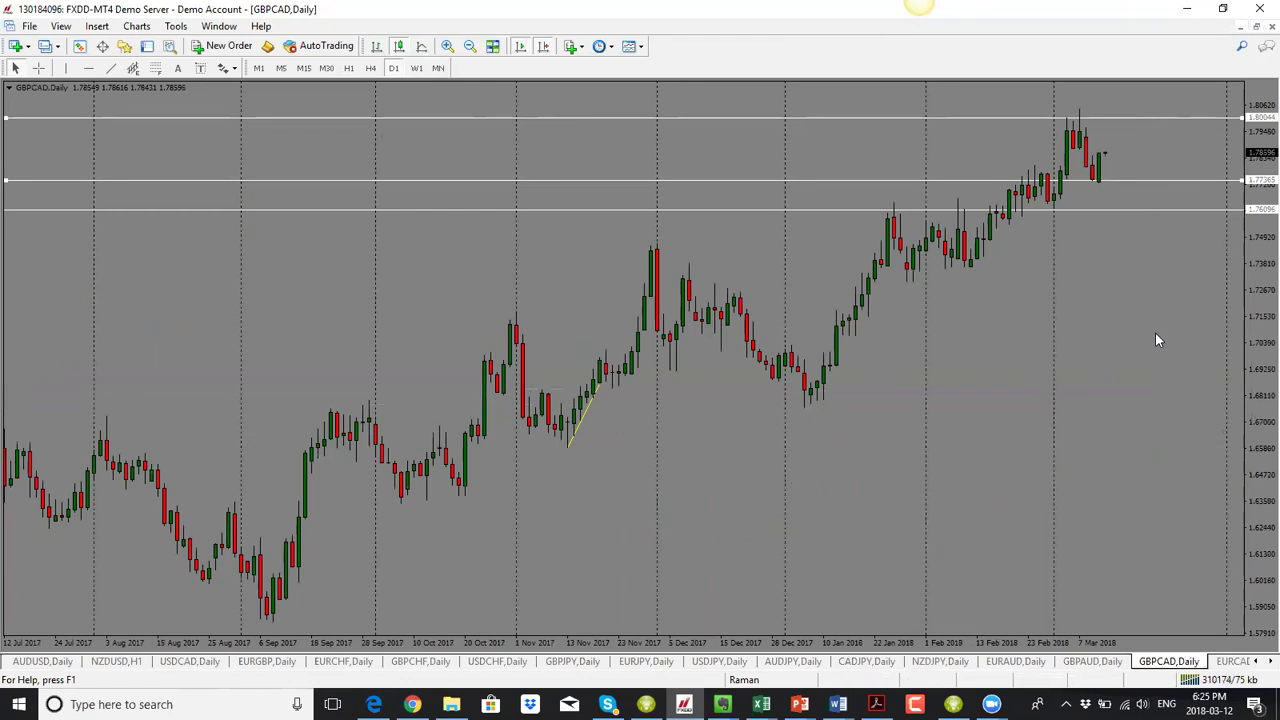
- Open the EURCAD chart, set it to the daily timeframe, and raise the middle white line to about 1.5918
click(1233, 662)
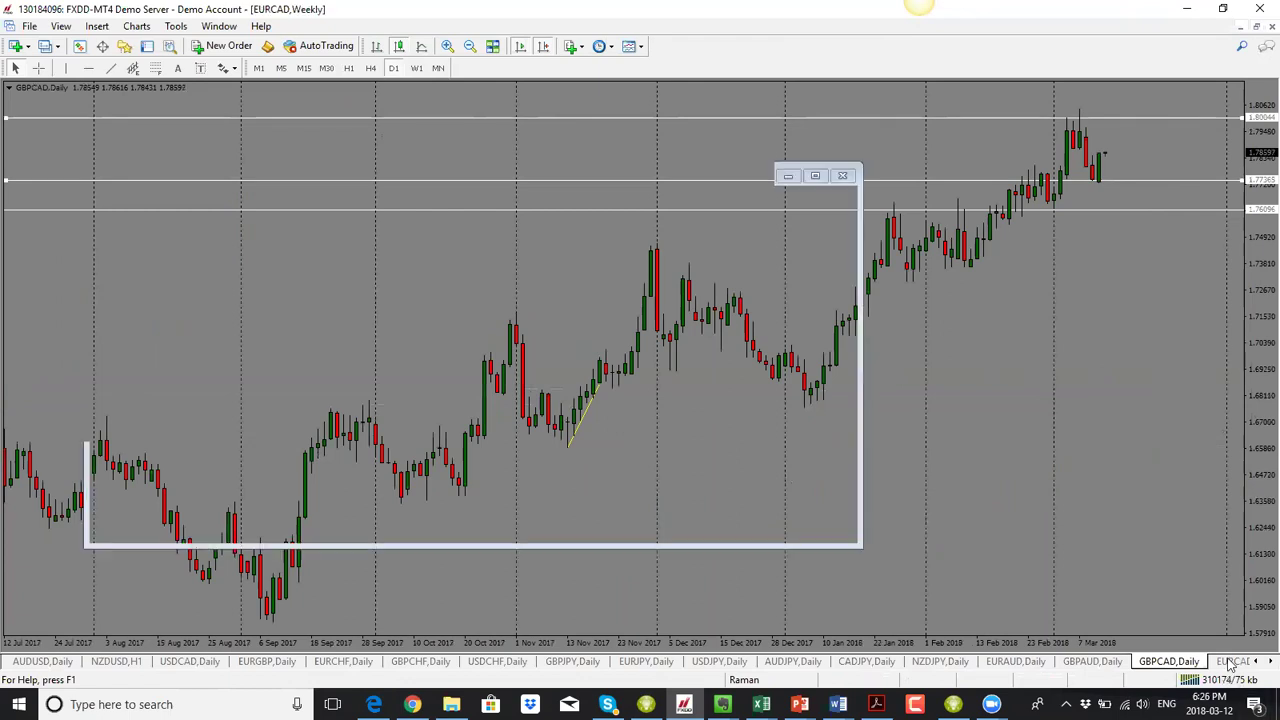
click(396, 69)
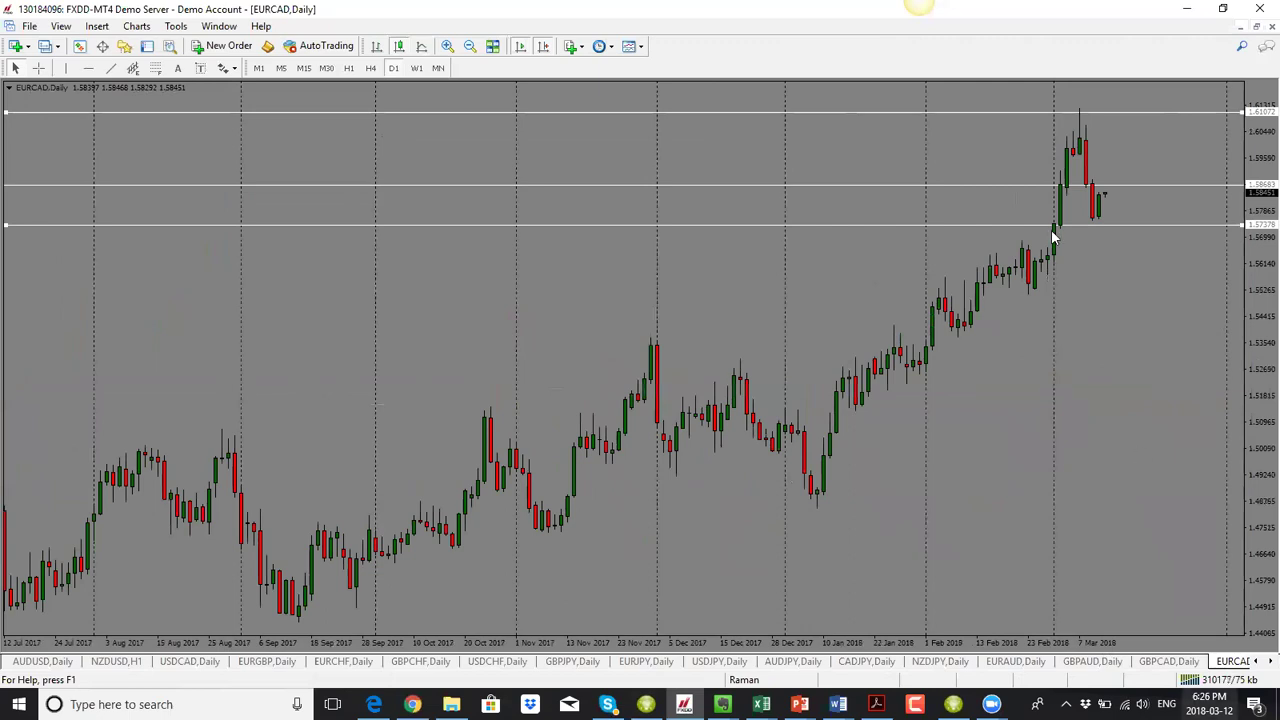
drag(1129, 186, 1126, 157)
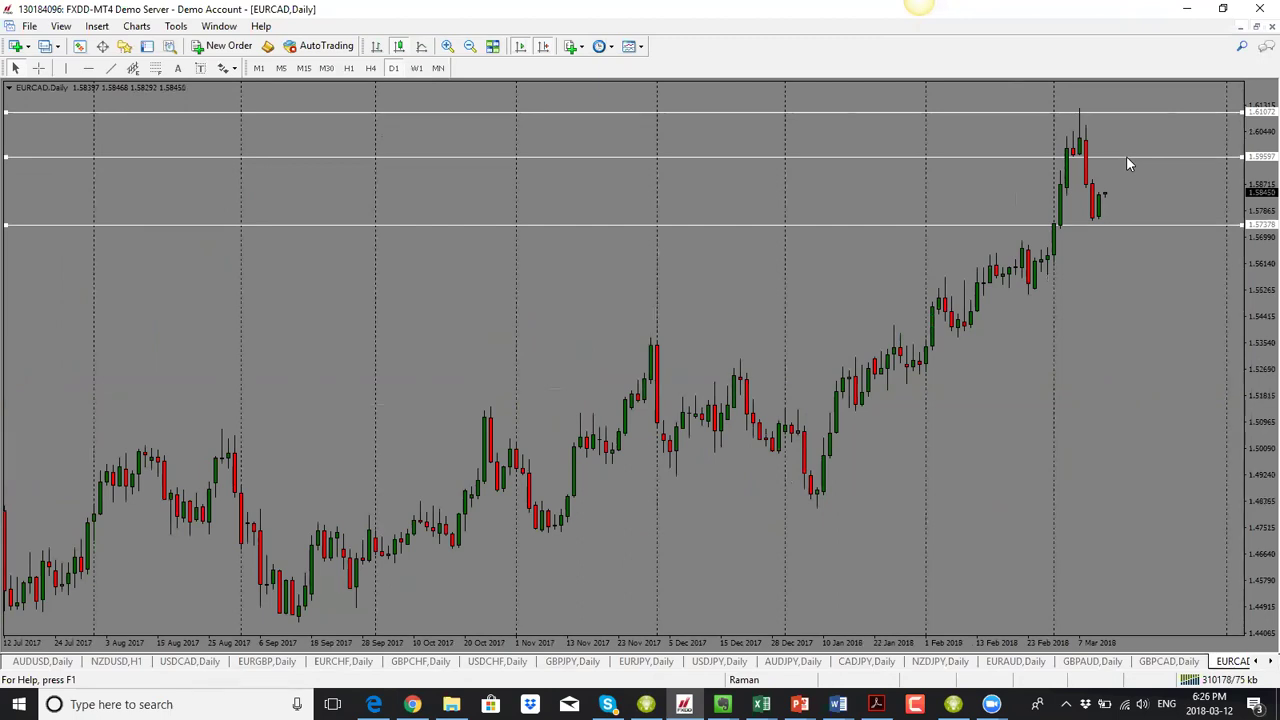
drag(1126, 156, 1126, 168)
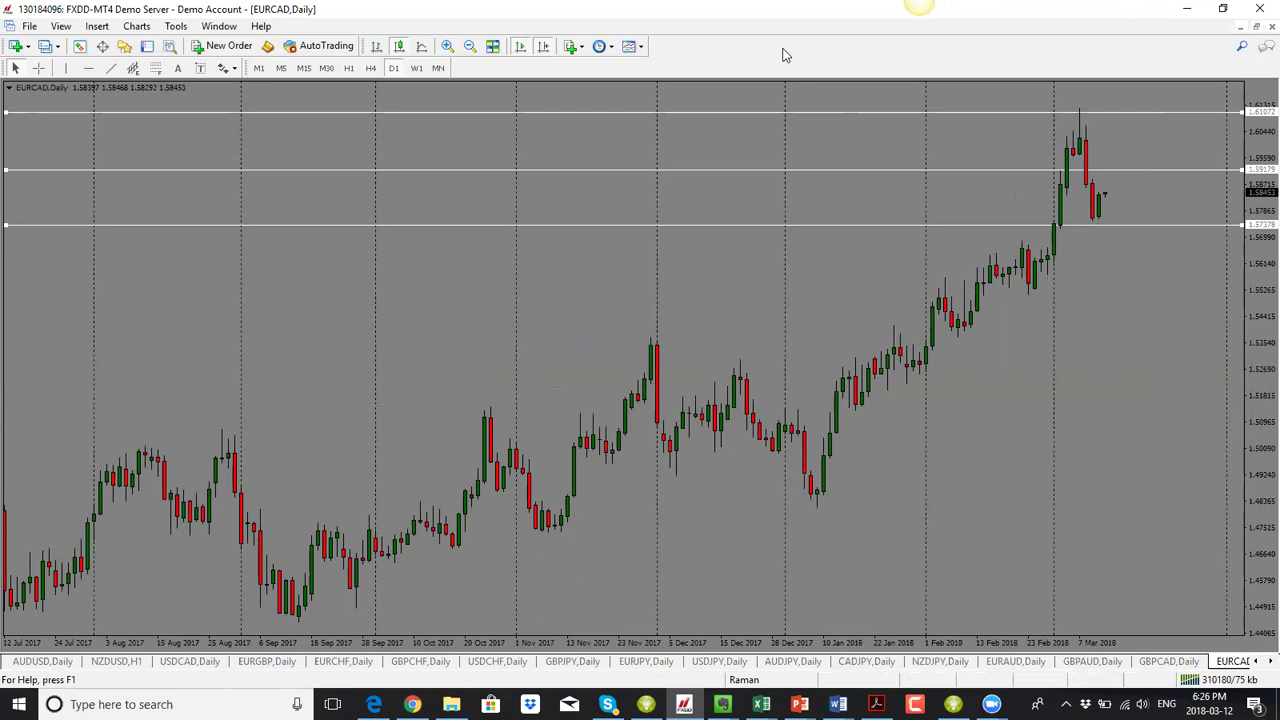
- On the EURCAD chart, sketch red price paths between the lower and middle lines with strokes marking the middle resistance, and erase them
mouse_move(1074, 112)
mouse_down()
mouse_move(1097, 218)
mouse_move(1112, 168)
mouse_move(1130, 225)
mouse_up()
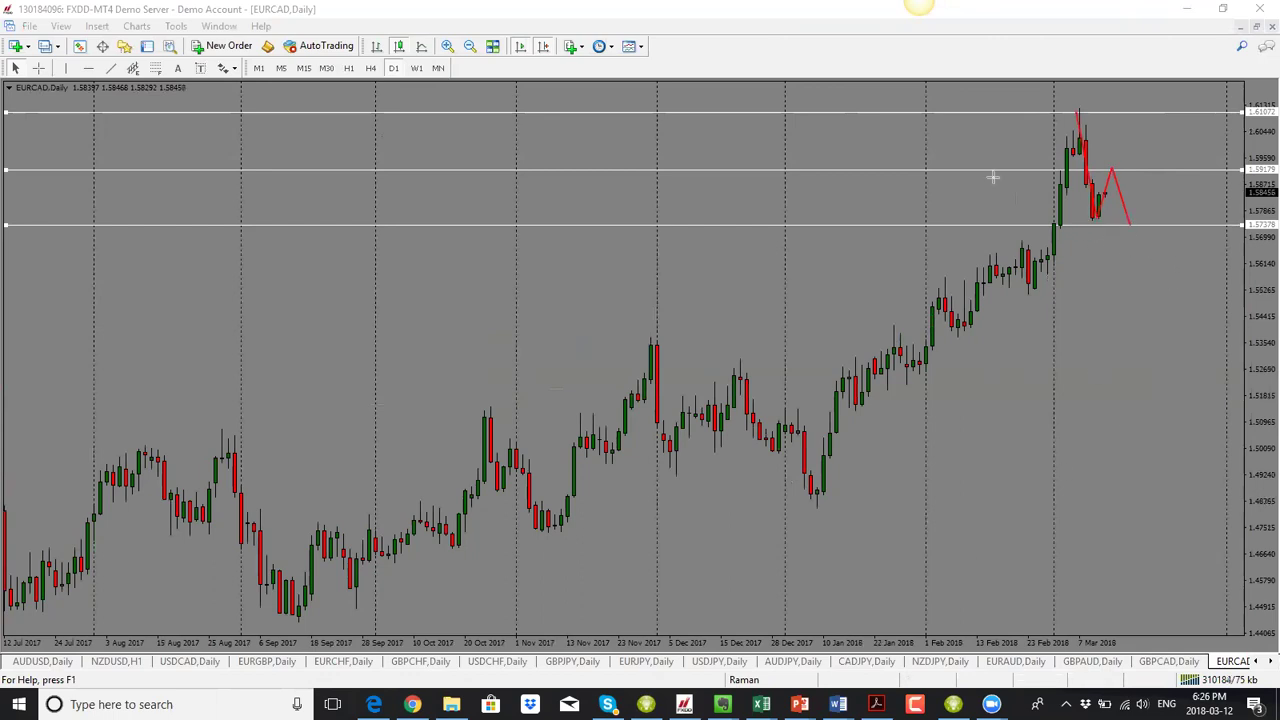
key(e)
mouse_move(1105, 193)
mouse_down()
mouse_move(1111, 170)
mouse_move(1240, 170)
mouse_up()
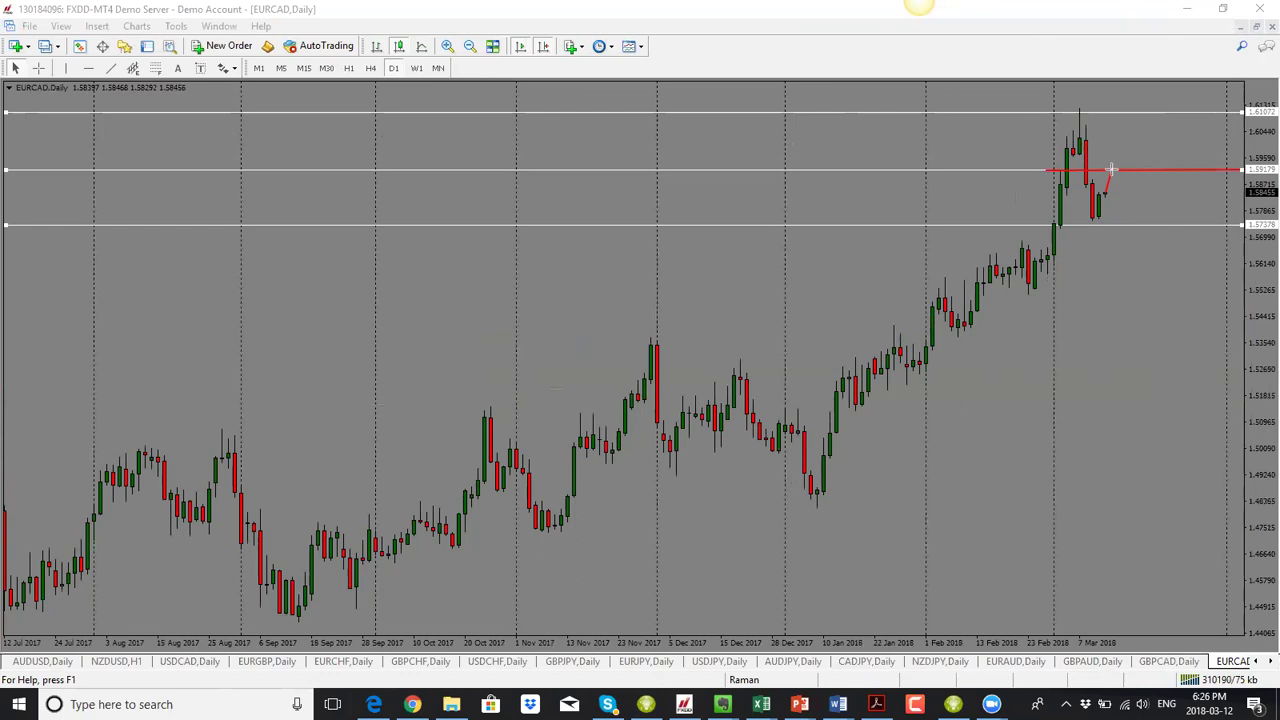
drag(1047, 155, 1250, 150)
key(Escape)
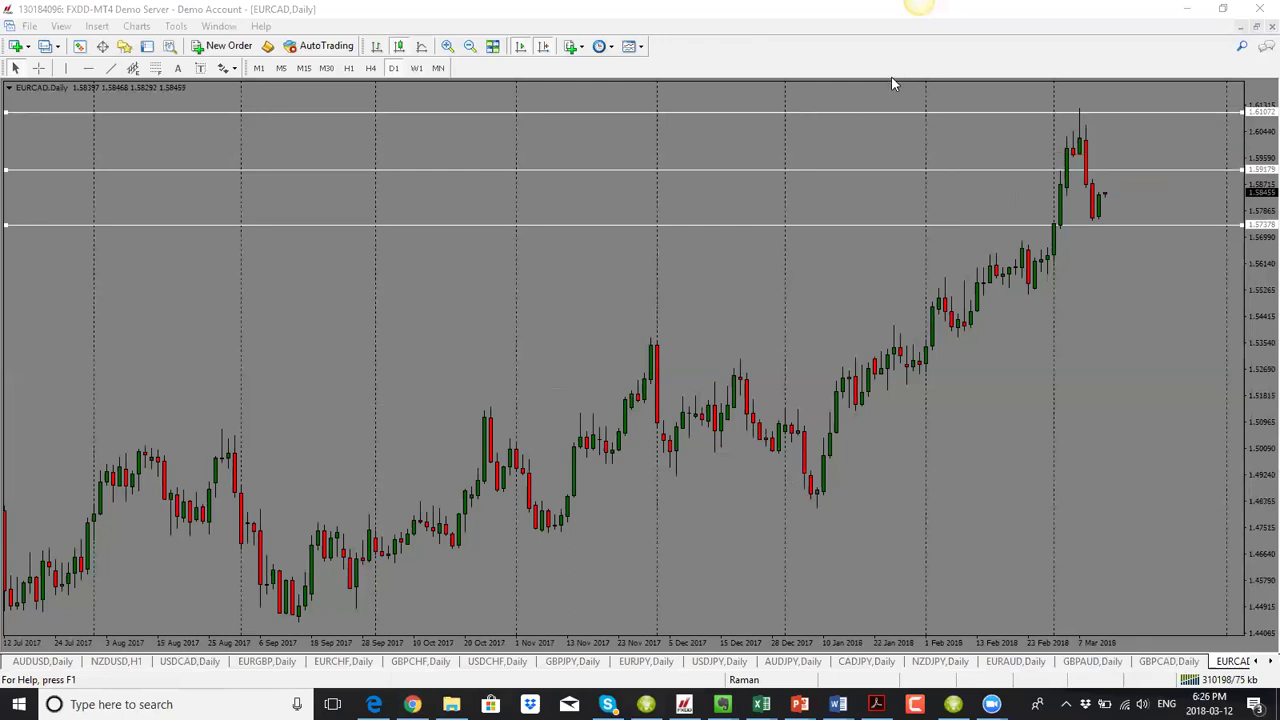